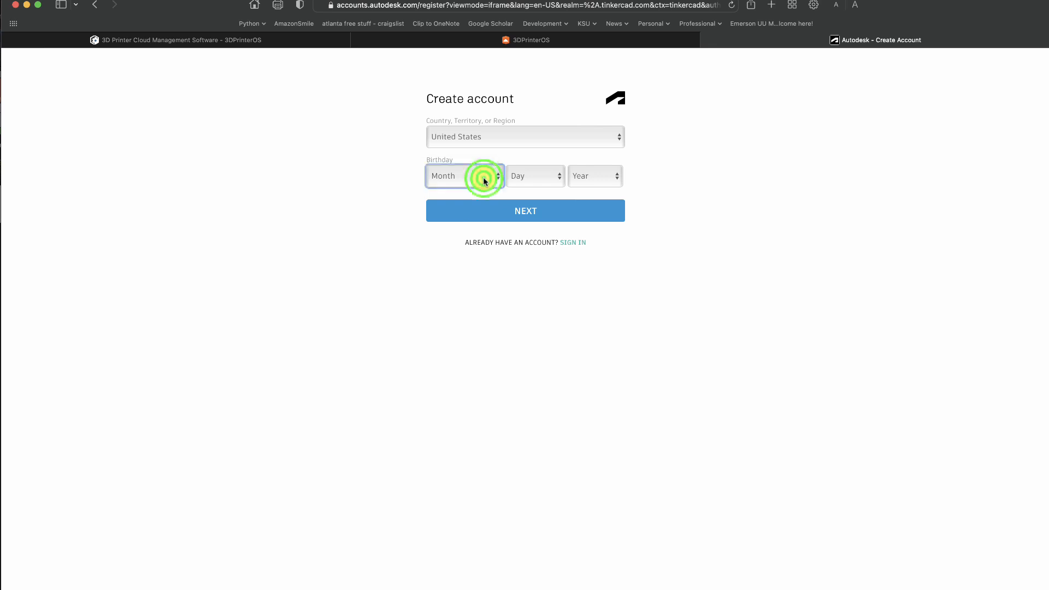
- Enter the date of birth on the account registration form and continue to the account details
{"action": "left_click", "coordinate": [483, 177]}
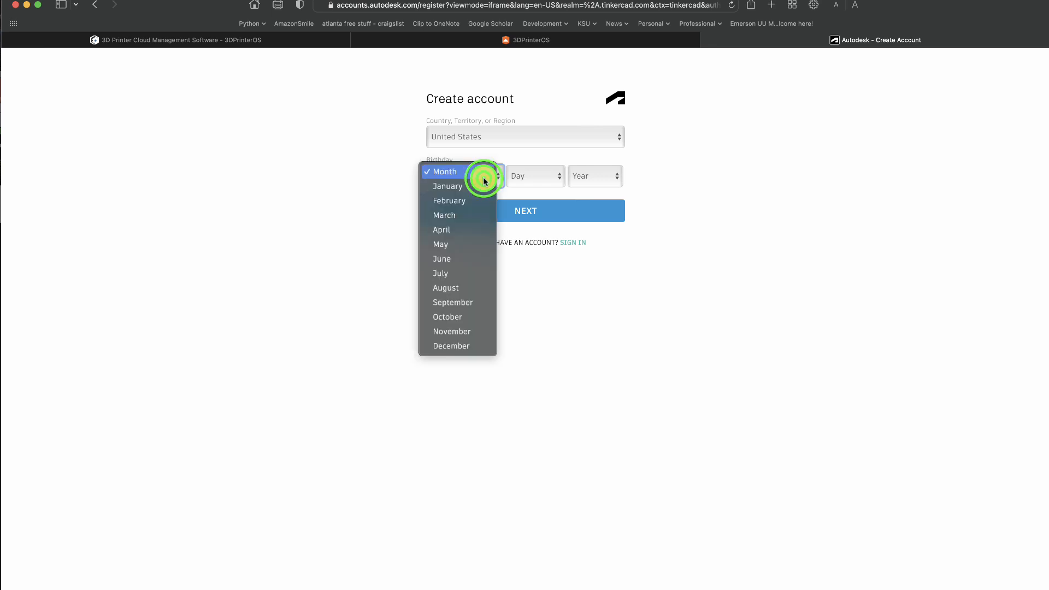
{"action": "left_click", "coordinate": [451, 272]}
{"action": "left_click", "coordinate": [522, 179]}
{"action": "left_click", "coordinate": [516, 389]}
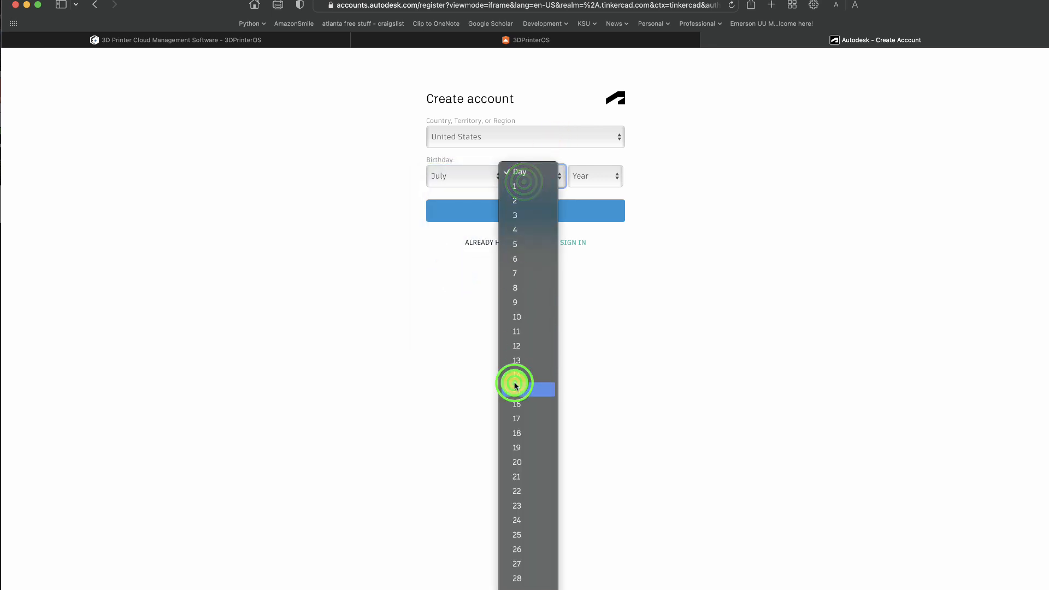
{"action": "left_click", "coordinate": [587, 173]}
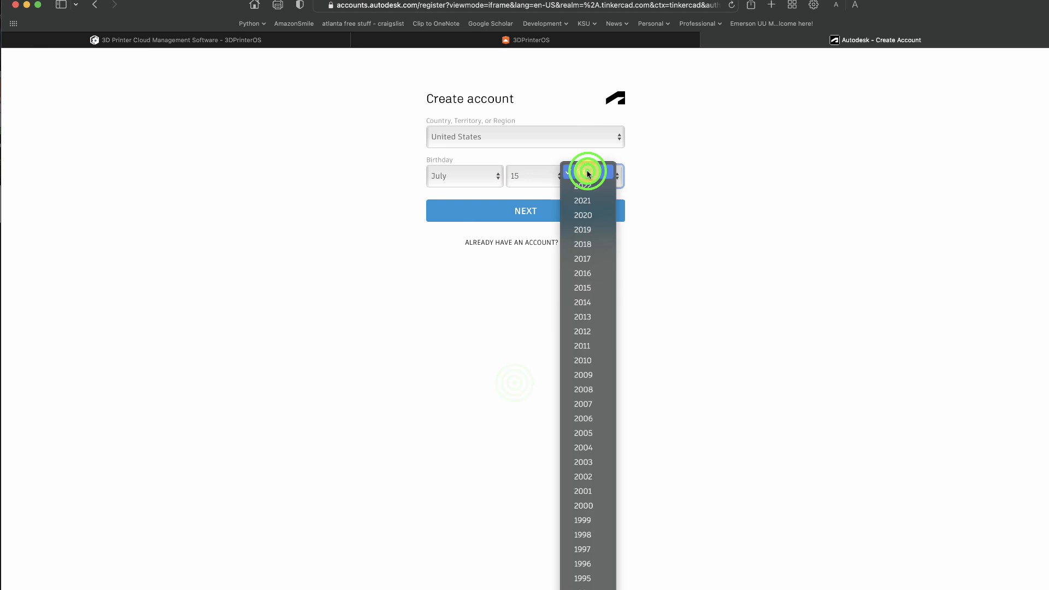
{"action": "left_click", "coordinate": [565, 580]}
{"action": "left_click", "coordinate": [547, 213]}
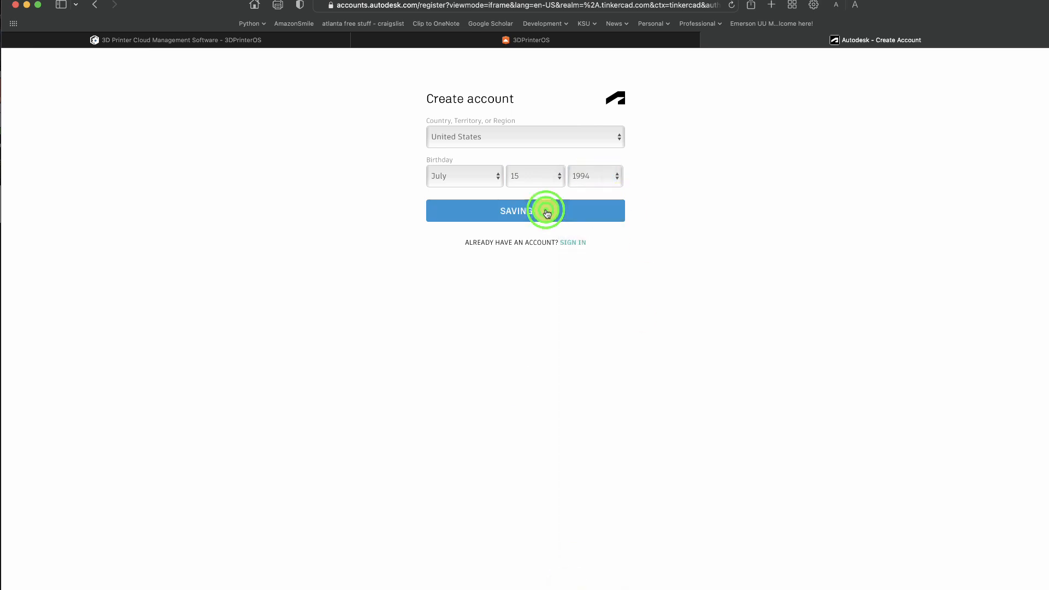
- Enter the account holder's school e-mail address in the new account form
{"action": "left_click", "coordinate": [475, 130]}
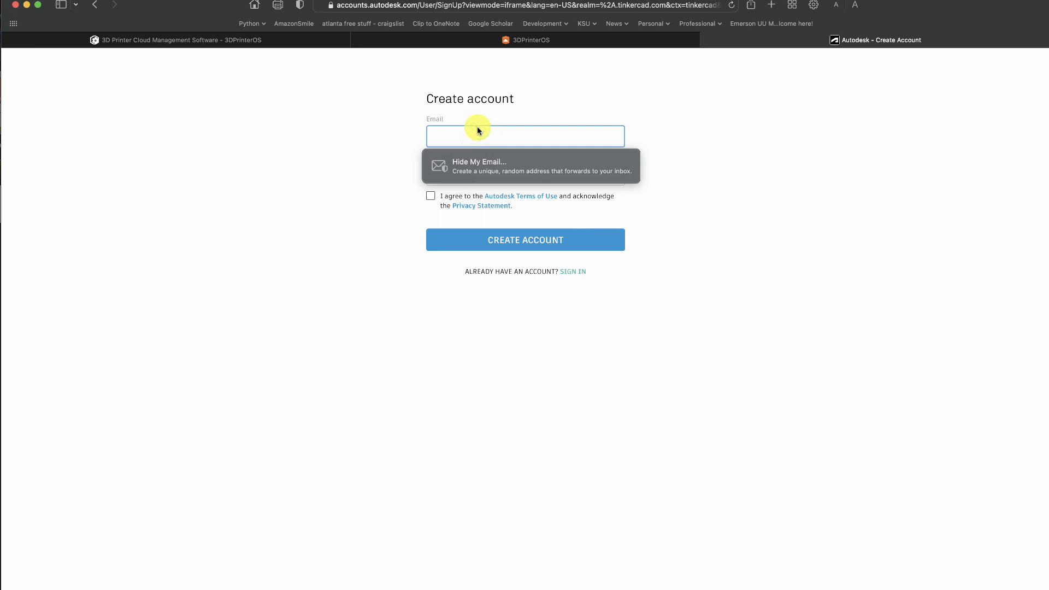
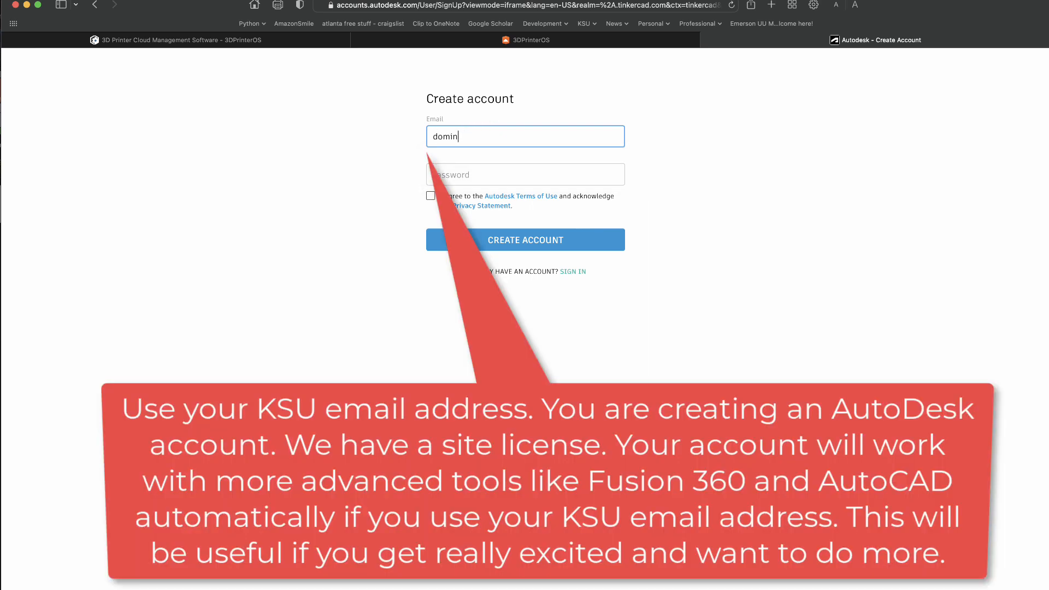
{"action": "key", "text": "Tab"}
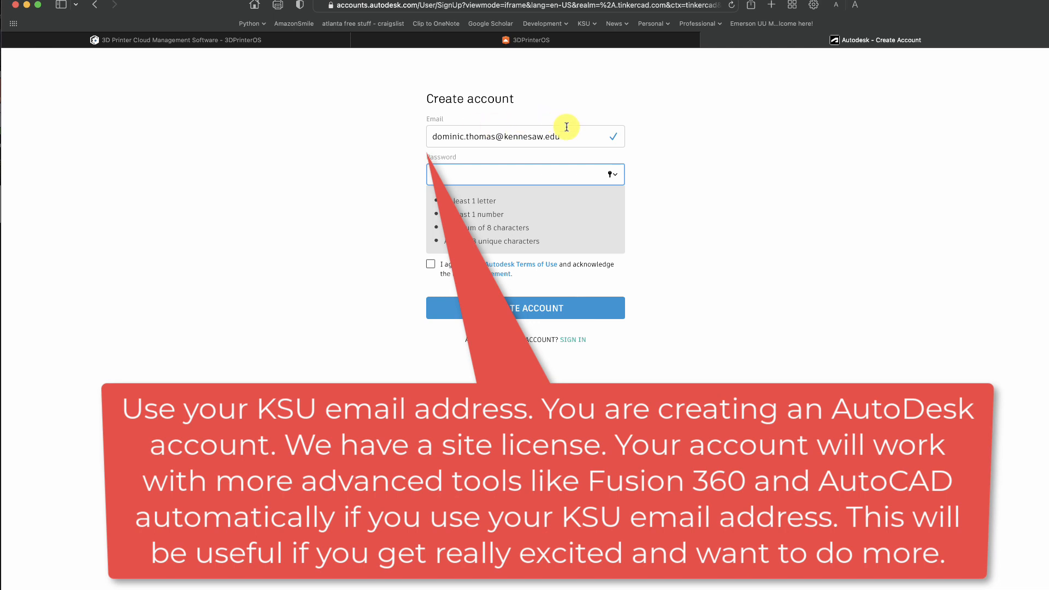
- Fill in a suggested strong password, agree to the Autodesk Terms of Use and create the account
{"action": "left_click", "coordinate": [613, 176]}
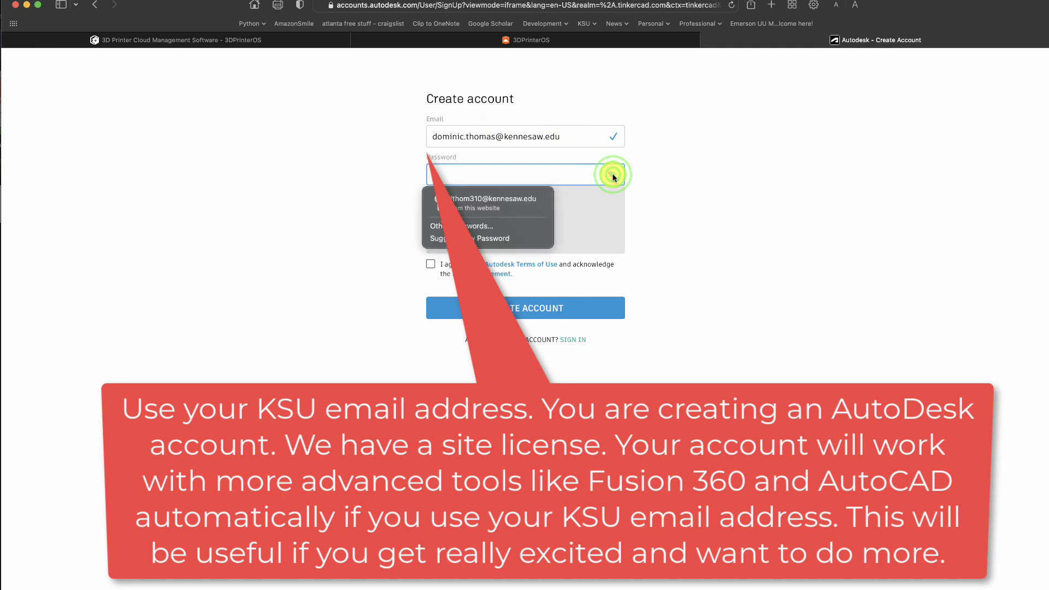
{"action": "left_click", "coordinate": [462, 238]}
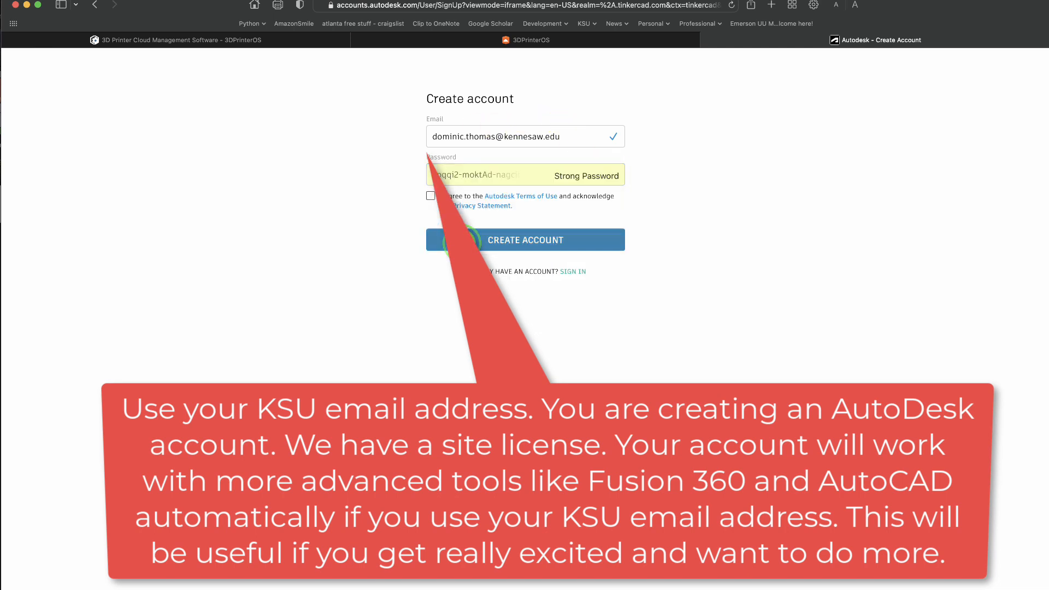
{"action": "left_click", "coordinate": [430, 196]}
{"action": "left_click", "coordinate": [529, 244]}
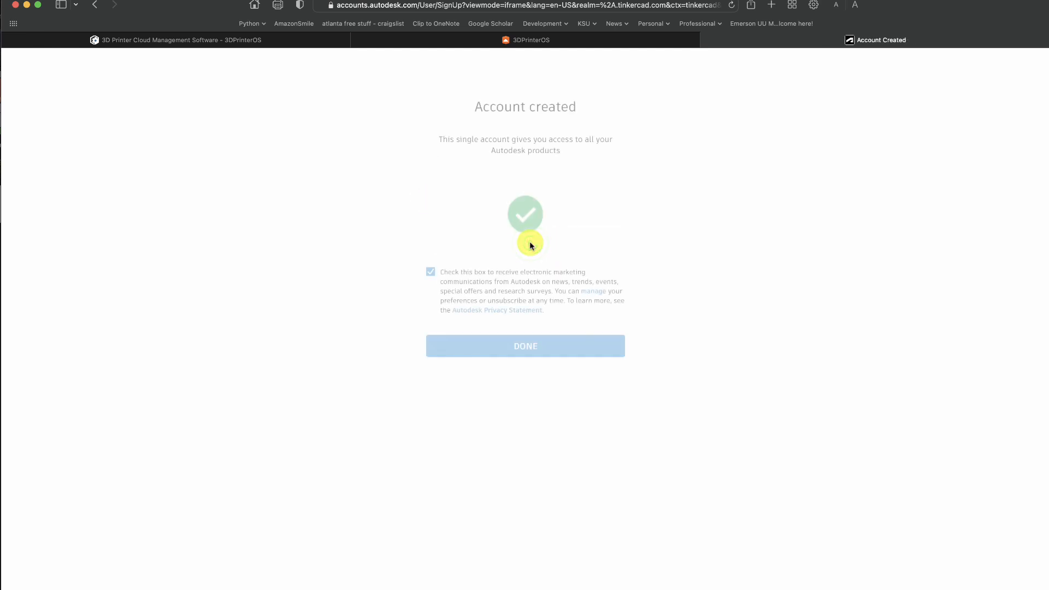
- Decline electronic marketing communications from Autodesk and finish the registration
{"action": "left_click", "coordinate": [431, 272]}
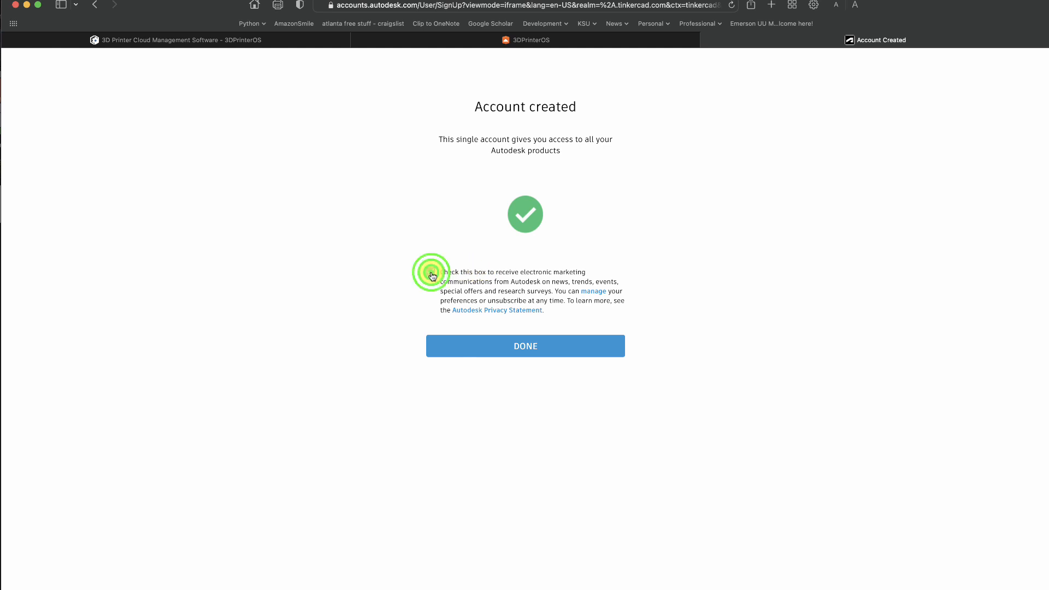
{"action": "left_click", "coordinate": [515, 346]}
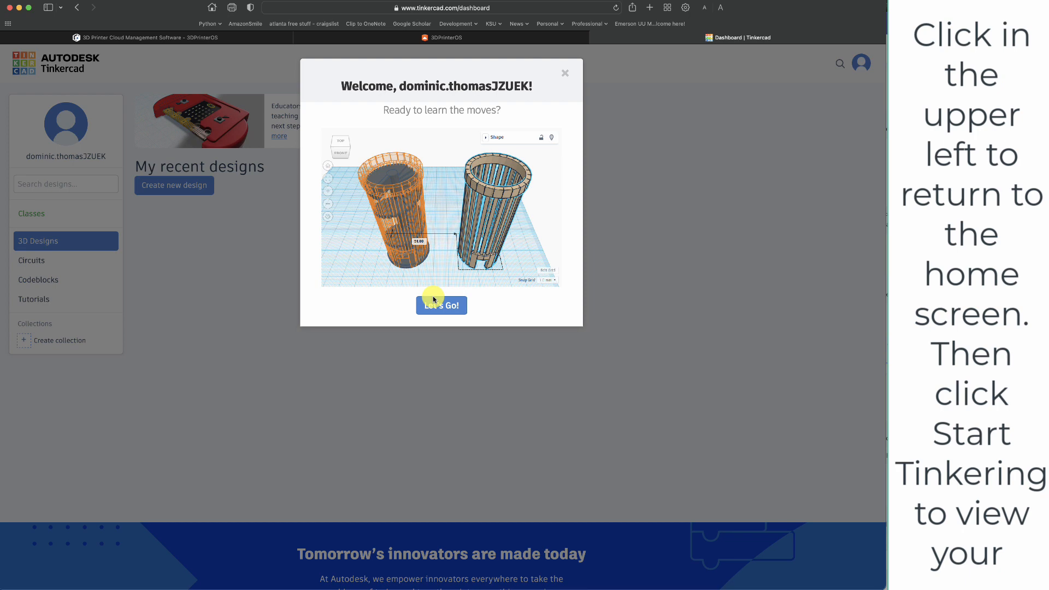
- Start the Learning the Moves lesson and move the spiral staircase and the slatted cylinder toward the front of the workplane
{"action": "left_click", "coordinate": [442, 305]}
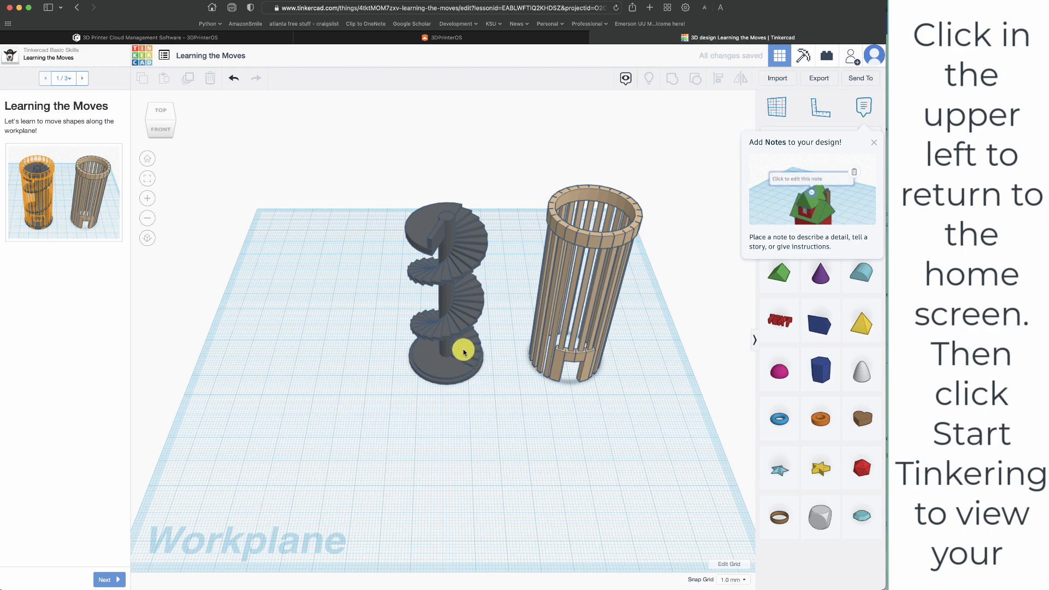
{"action": "left_click_drag", "start_coordinate": [457, 339], "coordinate": [328, 409]}
{"action": "left_click", "coordinate": [540, 447]}
{"action": "left_click_drag", "start_coordinate": [561, 350], "coordinate": [497, 471]}
{"action": "left_click", "coordinate": [588, 431]}
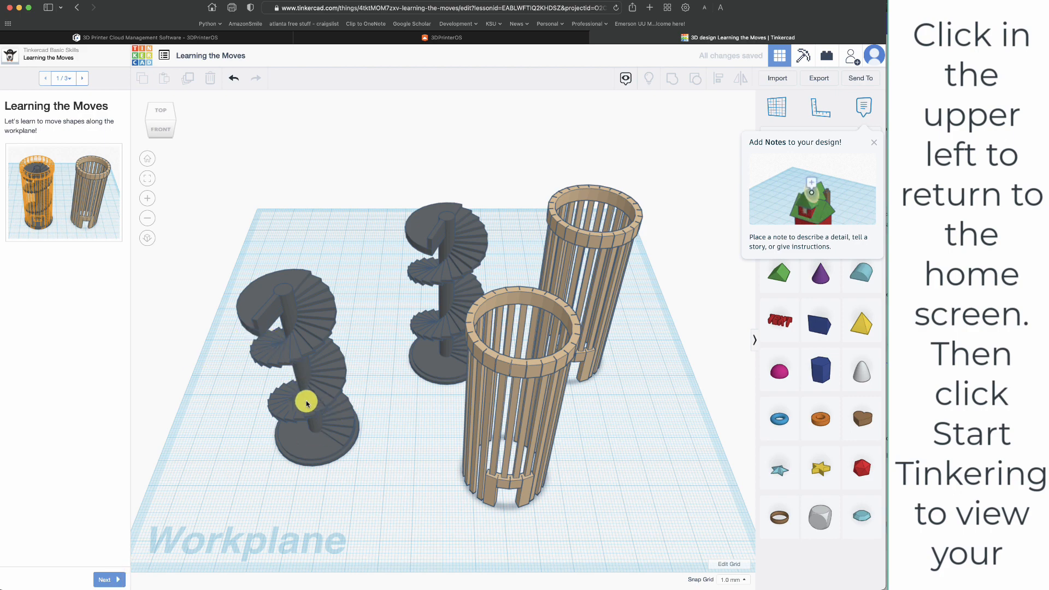
- Advance through the Learning the Moves lesson to its final page and reset the lesson's progress
{"action": "left_click", "coordinate": [109, 579]}
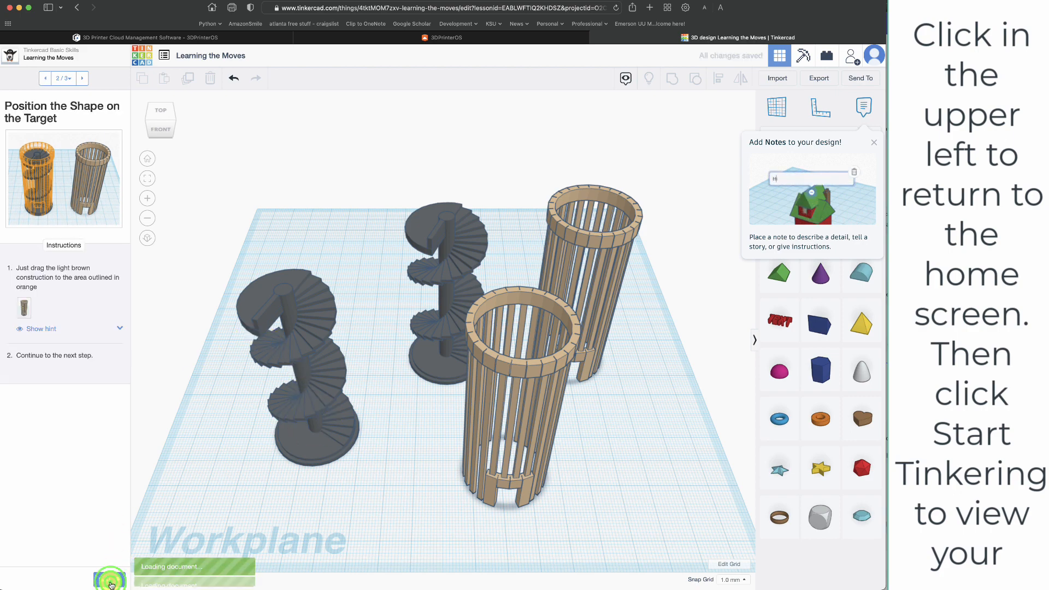
{"action": "left_click", "coordinate": [108, 580]}
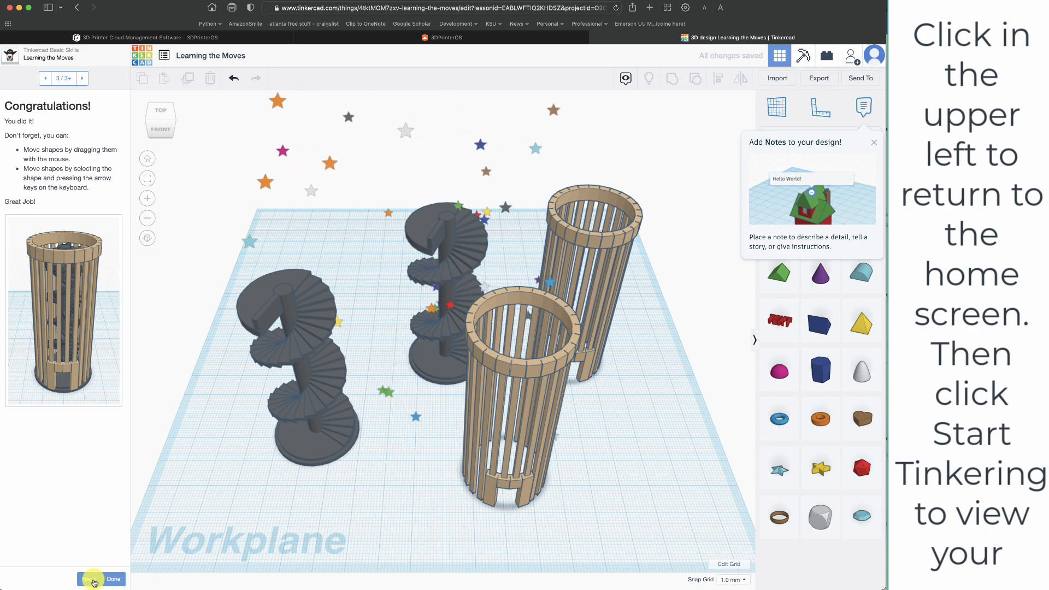
{"action": "left_click", "coordinate": [92, 580]}
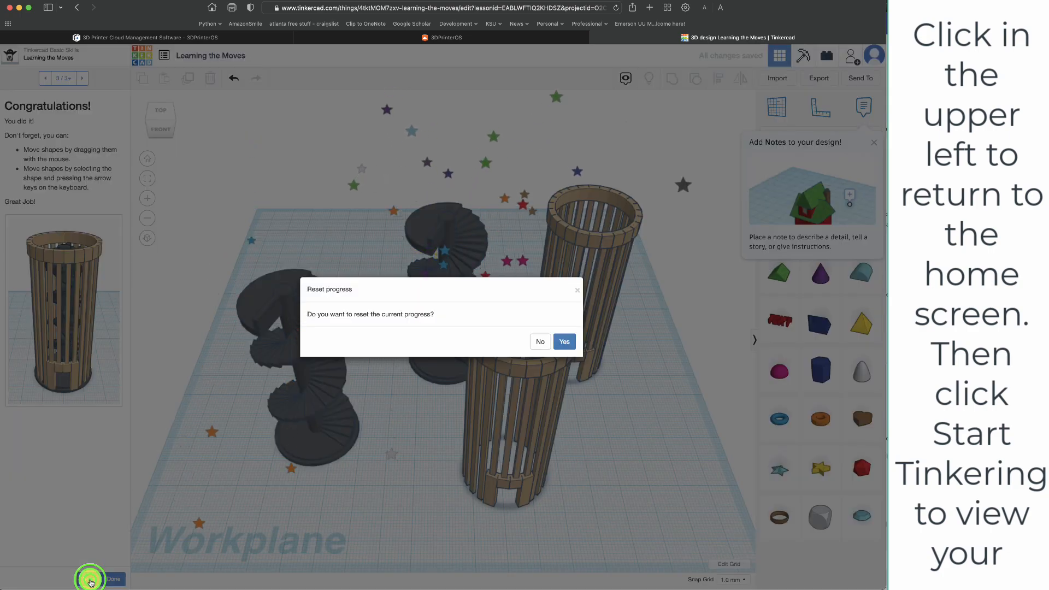
{"action": "left_click", "coordinate": [563, 343]}
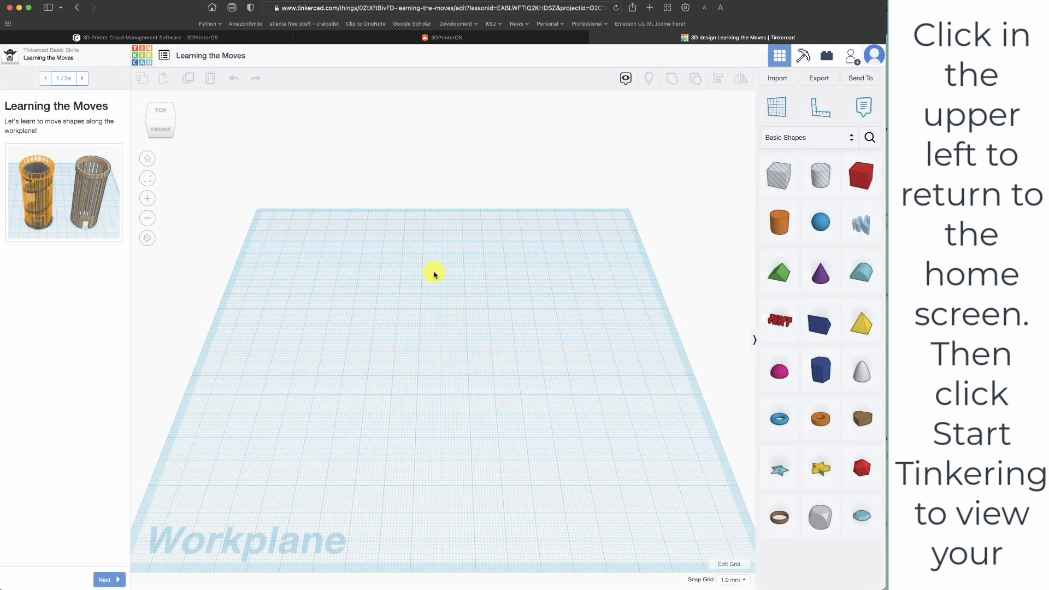
- Leave the lesson, go to the dashboard of recent designs and create a new 3D design
{"action": "left_click", "coordinate": [47, 58]}
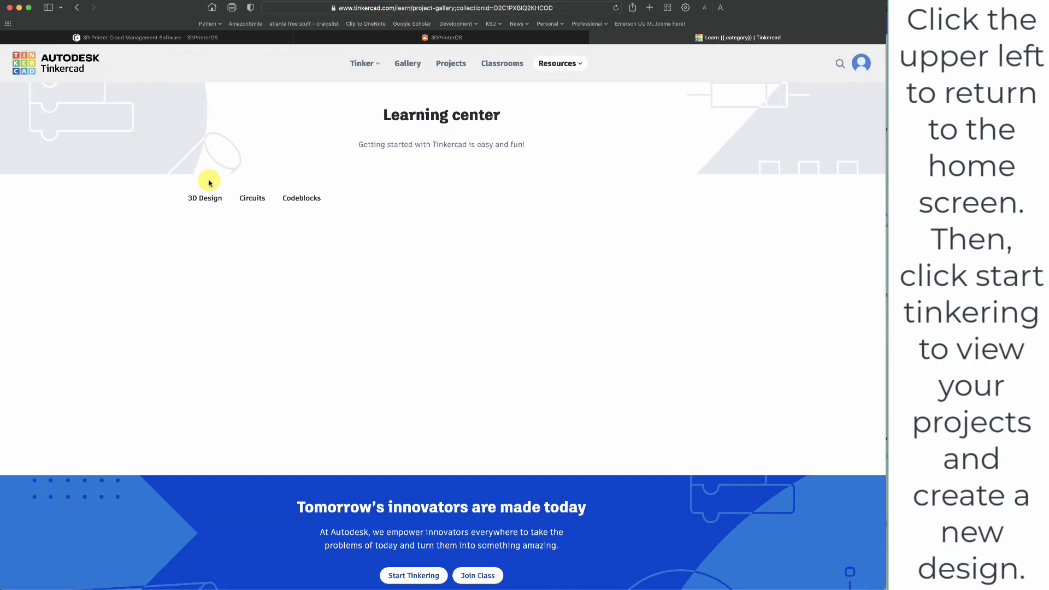
{"action": "scroll", "coordinate": [383, 437], "scroll_direction": "down", "scroll_amount": 3}
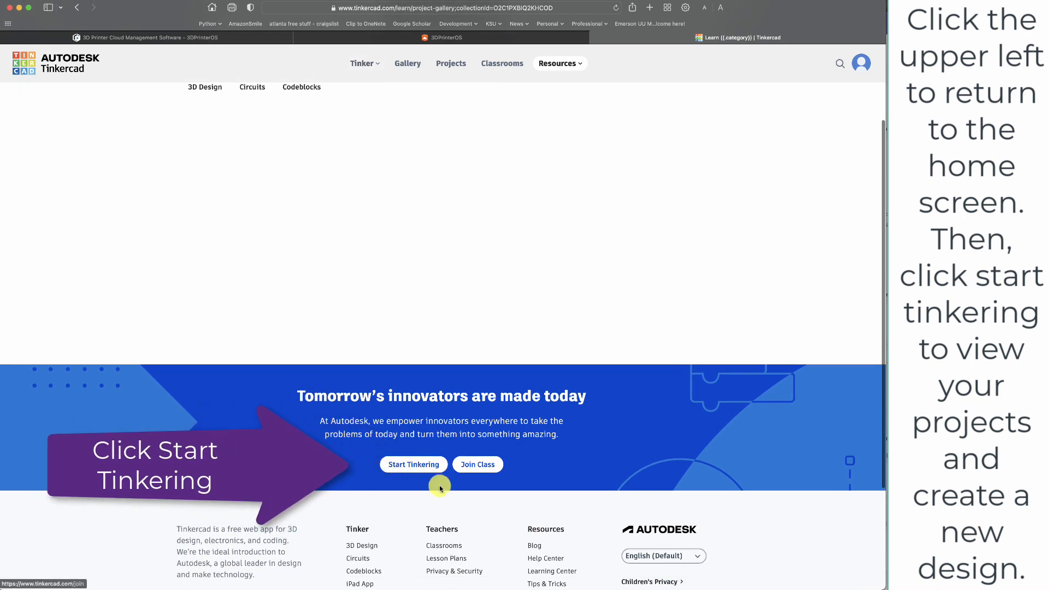
{"action": "left_click", "coordinate": [424, 533]}
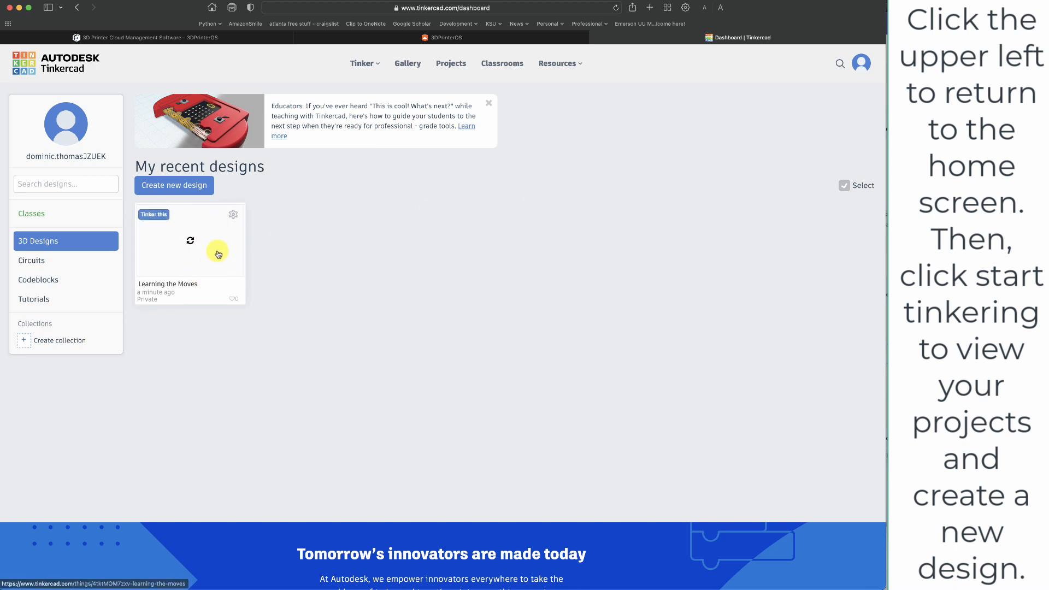
{"action": "left_click", "coordinate": [183, 187]}
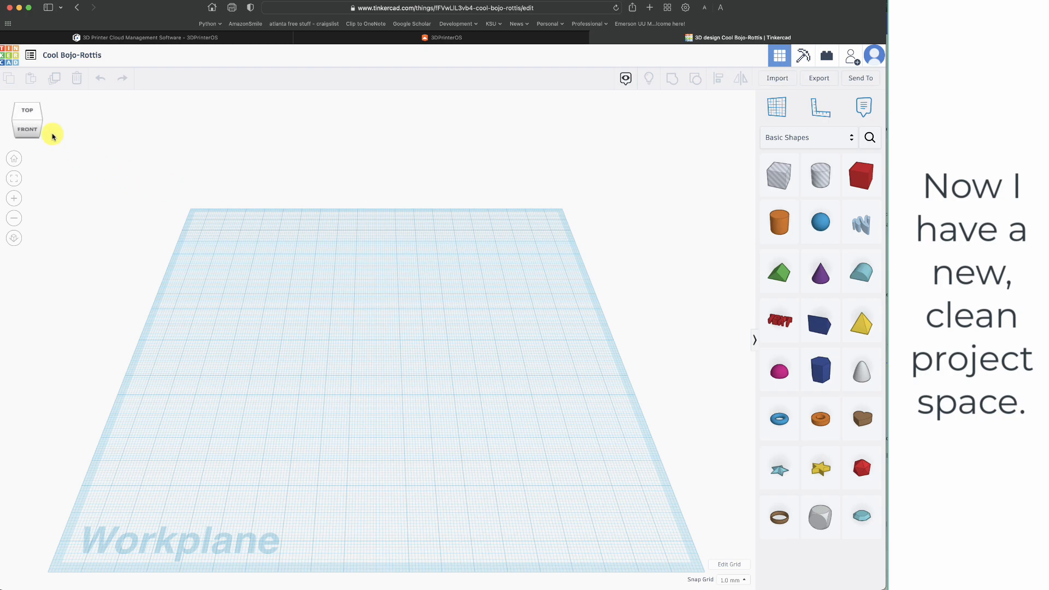
- Examine the empty workplane from different angles and zoom levels
{"action": "left_click", "coordinate": [31, 116]}
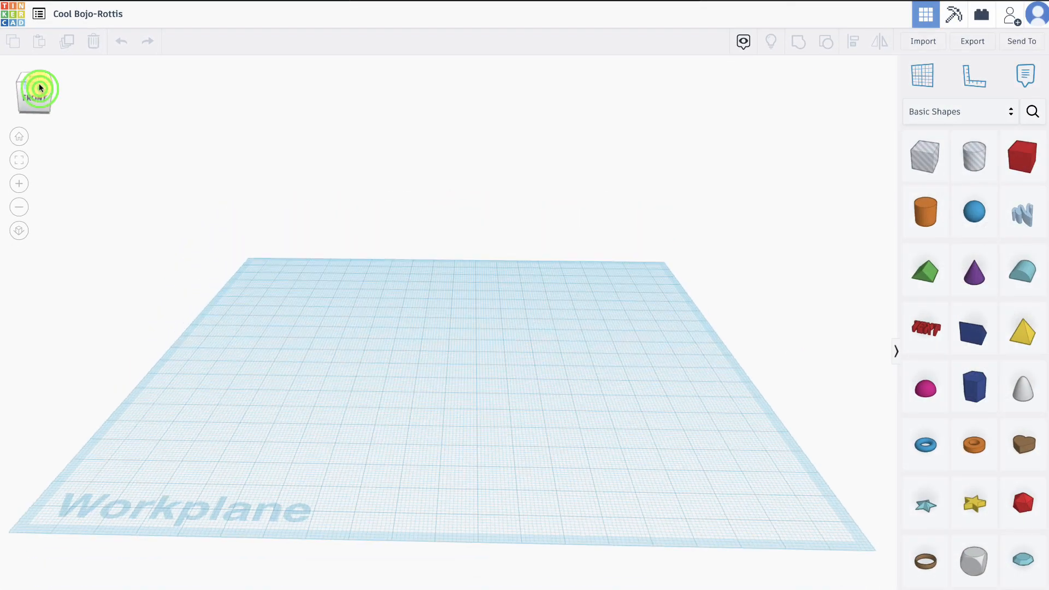
{"action": "mouse_move", "coordinate": [39, 87]}
{"action": "left_mouse_down"}
{"action": "mouse_move", "coordinate": [53, 89]}
{"action": "mouse_move", "coordinate": [45, 80]}
{"action": "mouse_move", "coordinate": [40, 88]}
{"action": "left_mouse_up"}
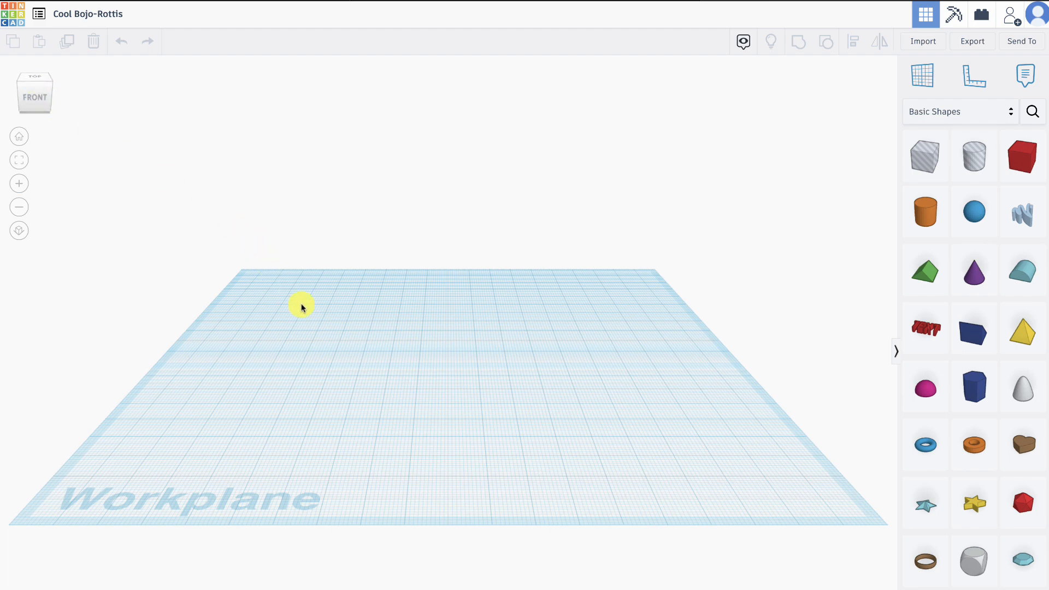
{"action": "left_click", "coordinate": [490, 408]}
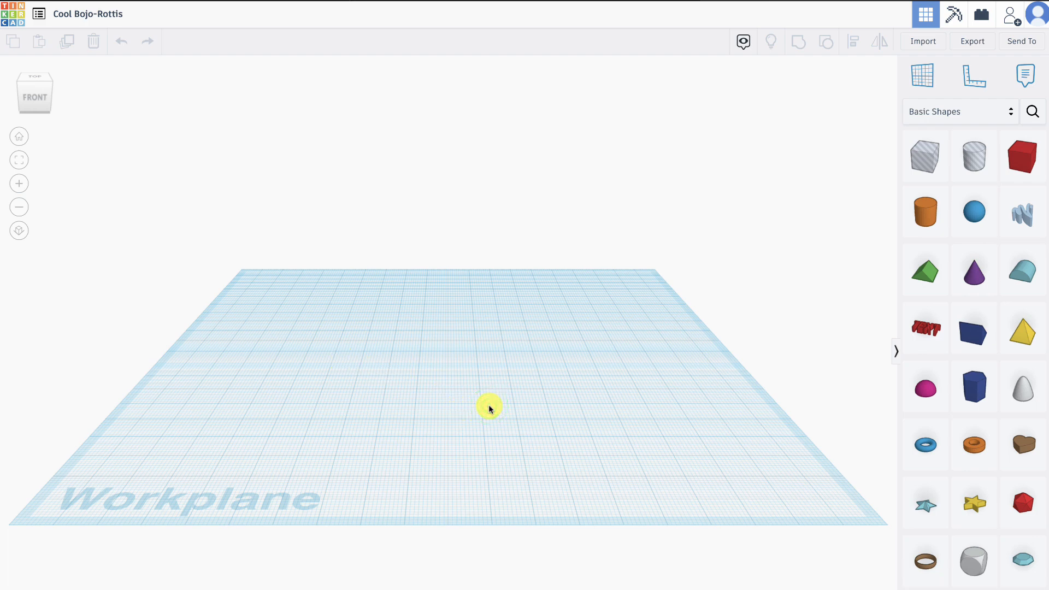
{"action": "left_click_drag", "start_coordinate": [490, 408], "coordinate": [433, 341]}
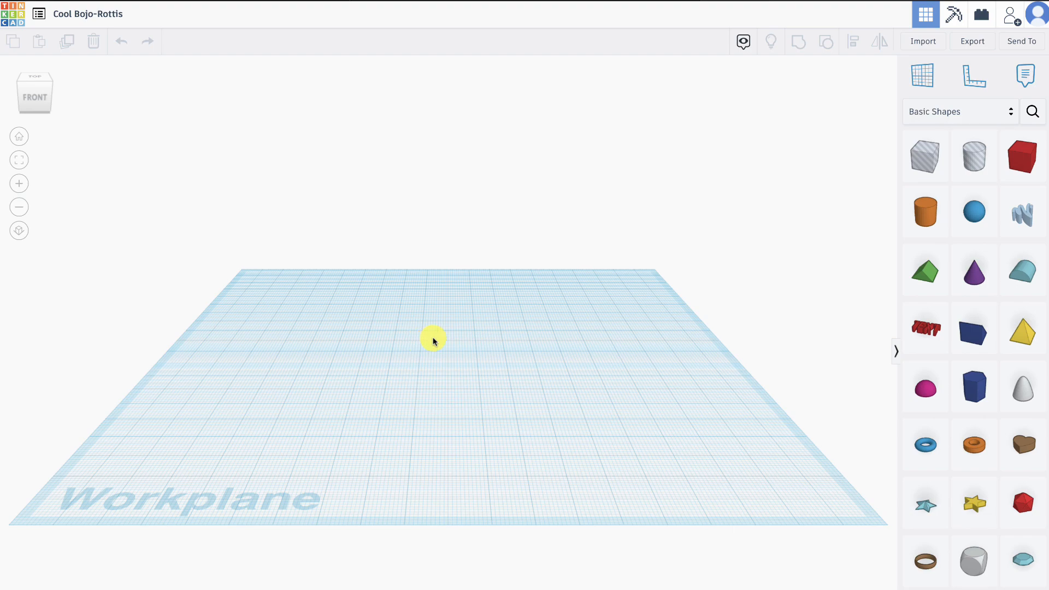
{"action": "mouse_move", "coordinate": [526, 420]}
{"action": "right_mouse_down"}
{"action": "mouse_move", "coordinate": [484, 370]}
{"action": "mouse_move", "coordinate": [499, 409]}
{"action": "mouse_move", "coordinate": [595, 438]}
{"action": "mouse_move", "coordinate": [510, 506]}
{"action": "mouse_move", "coordinate": [483, 498]}
{"action": "mouse_move", "coordinate": [442, 419]}
{"action": "mouse_move", "coordinate": [351, 379]}
{"action": "mouse_move", "coordinate": [377, 426]}
{"action": "mouse_move", "coordinate": [492, 457]}
{"action": "mouse_move", "coordinate": [540, 458]}
{"action": "mouse_move", "coordinate": [535, 425]}
{"action": "right_mouse_up"}
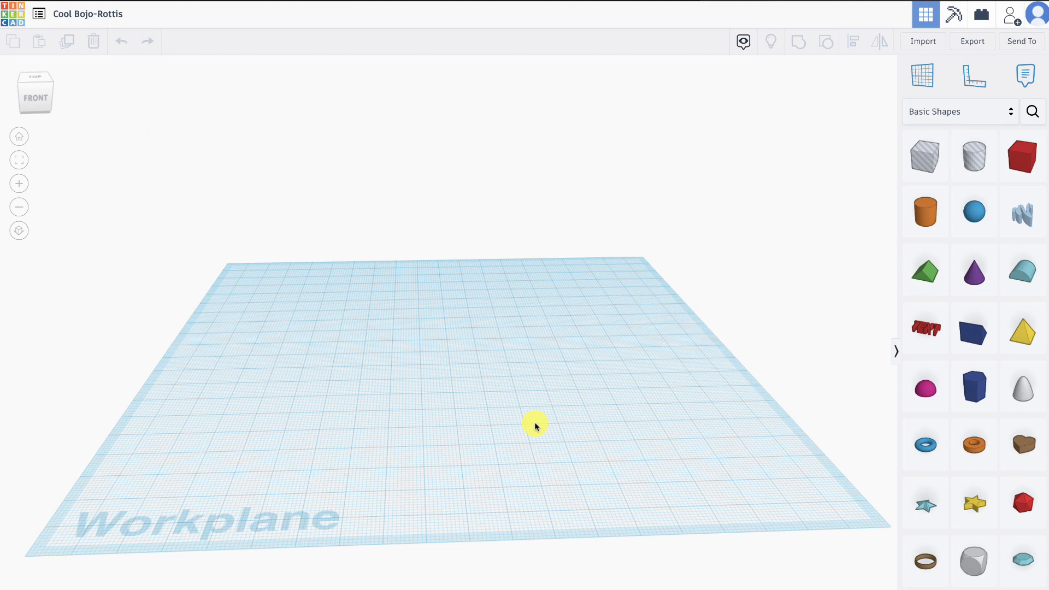
{"action": "scroll", "coordinate": [535, 422], "scroll_direction": "down", "scroll_amount": 5}
{"action": "scroll", "coordinate": [534, 421], "scroll_direction": "up", "scroll_amount": 8}
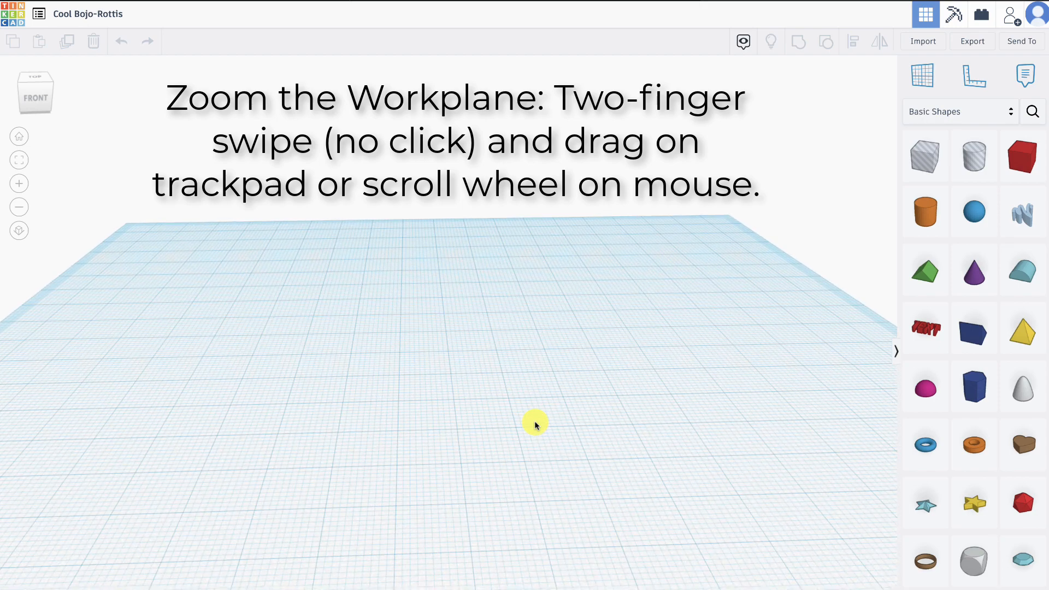
{"action": "scroll", "coordinate": [534, 421], "scroll_direction": "down", "scroll_amount": 4}
{"action": "scroll", "coordinate": [534, 424], "scroll_direction": "up", "scroll_amount": 5}
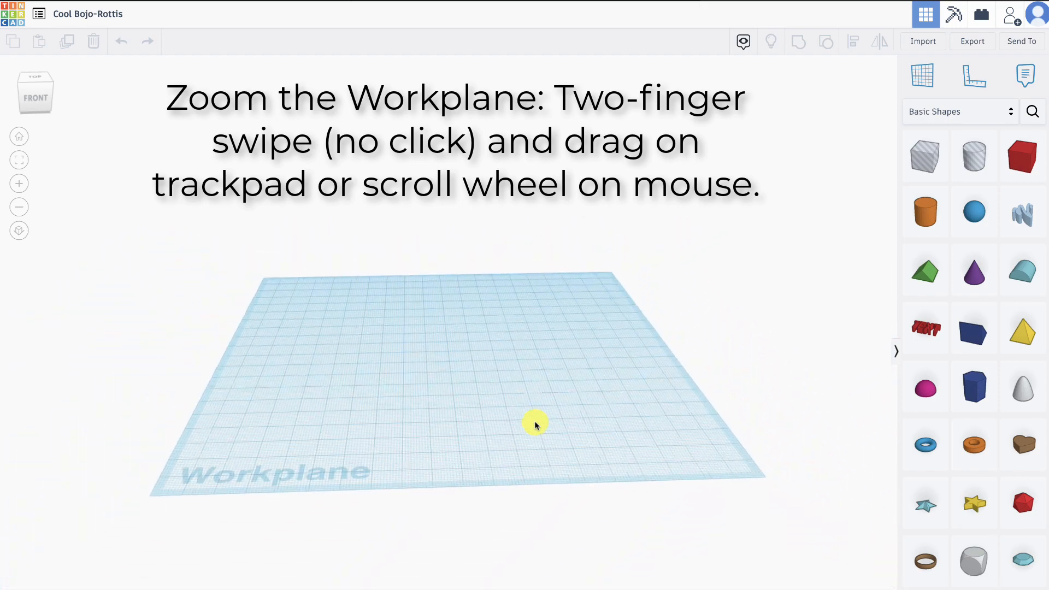
{"action": "left_click", "coordinate": [462, 474]}
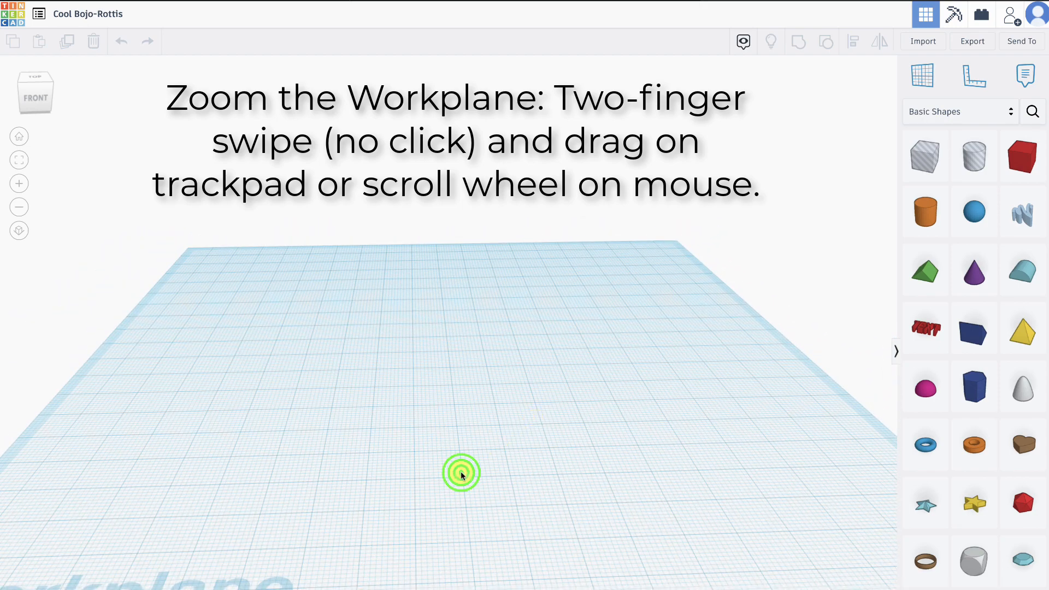
{"action": "scroll", "coordinate": [447, 459], "scroll_direction": "down", "scroll_amount": 3}
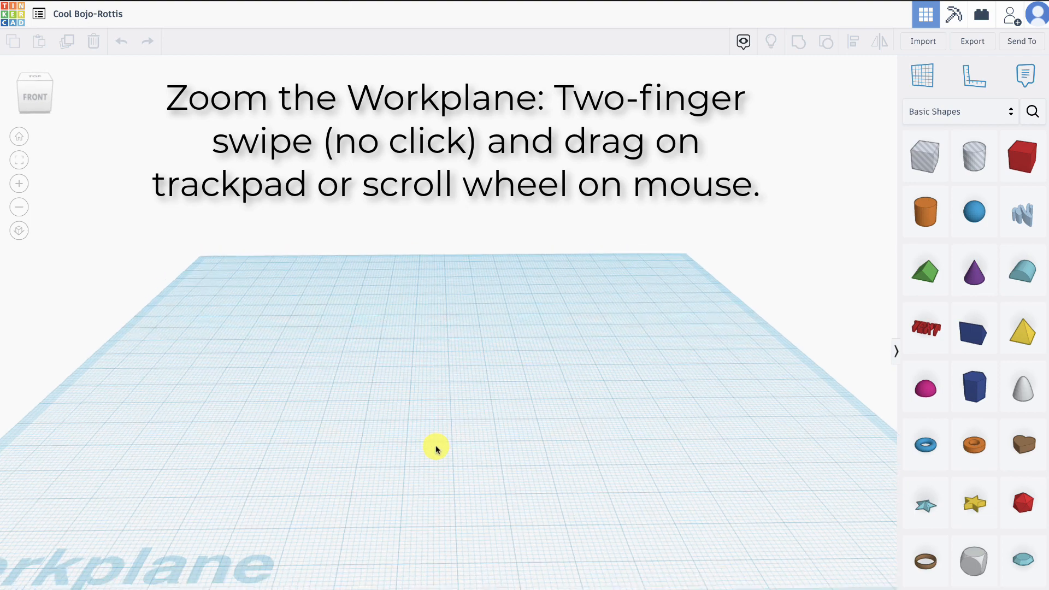
{"action": "scroll", "coordinate": [434, 445], "scroll_direction": "up", "scroll_amount": 3}
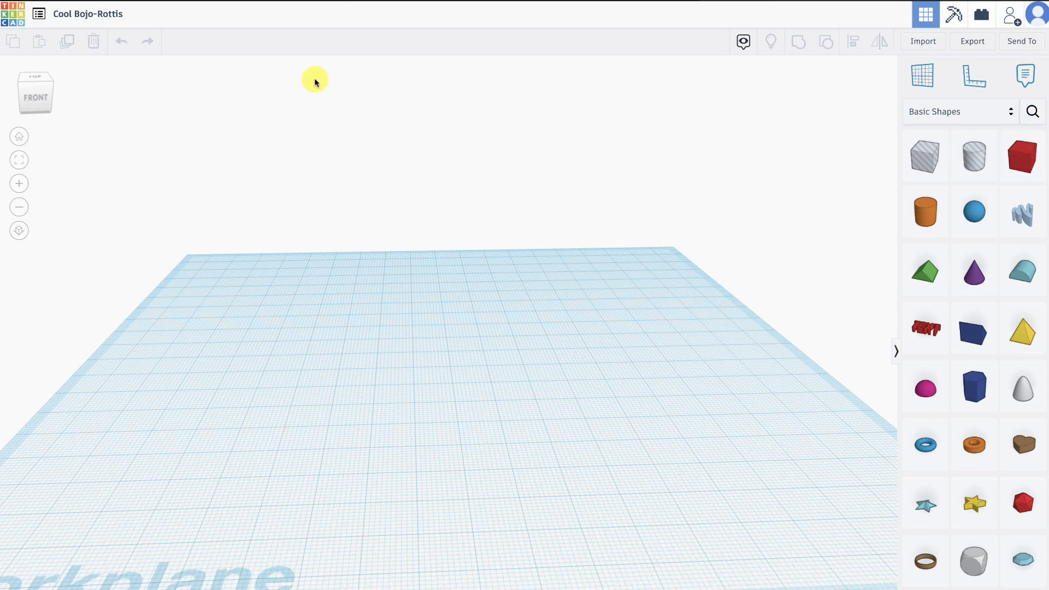
- Rename the design to the designer's full name followed by "Brand"
{"action": "left_click", "coordinate": [95, 16]}
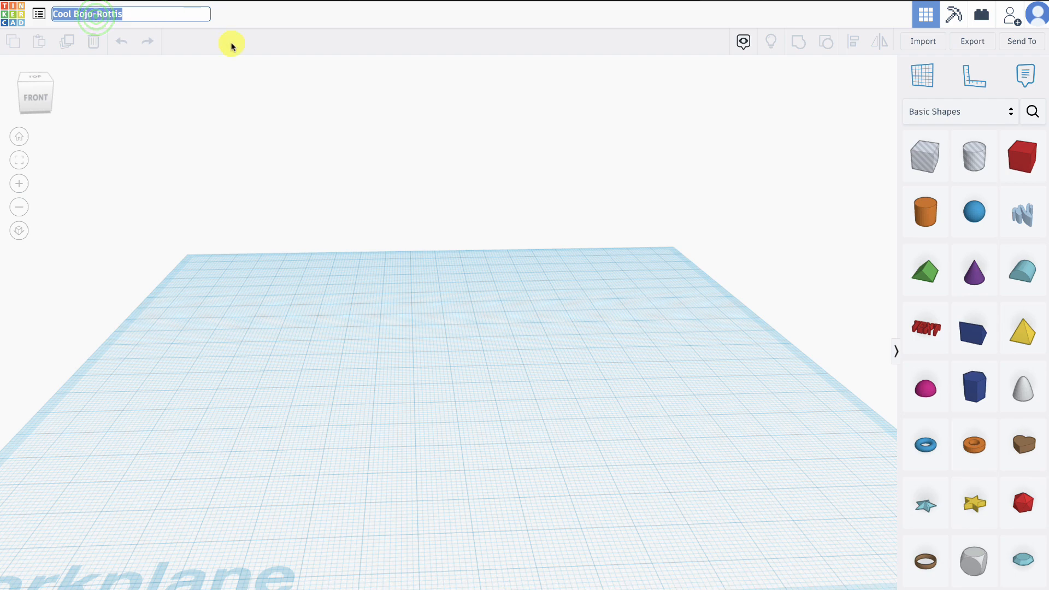
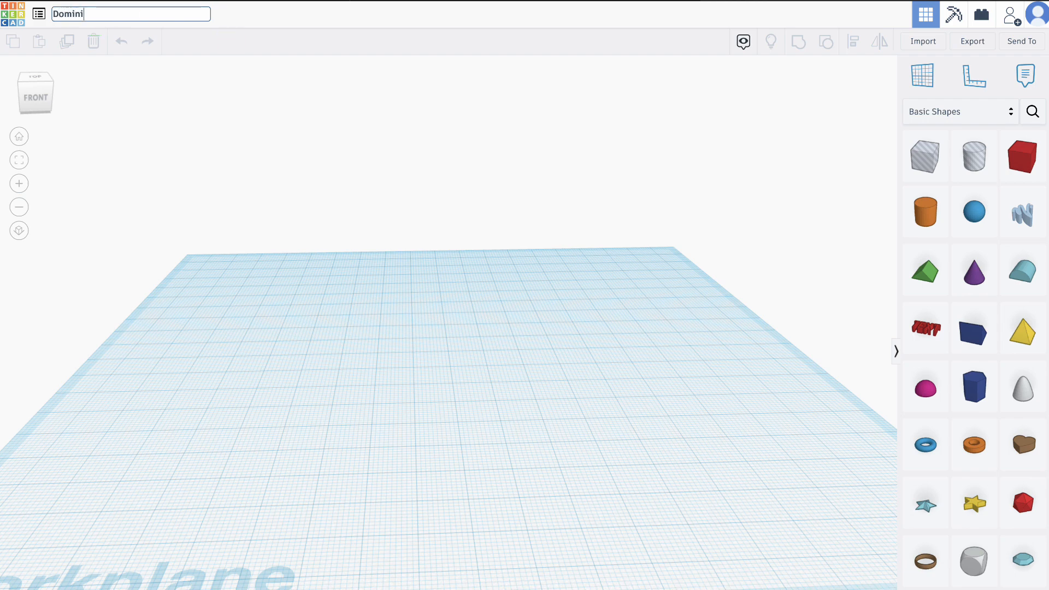
{"action": "key", "text": "Return"}
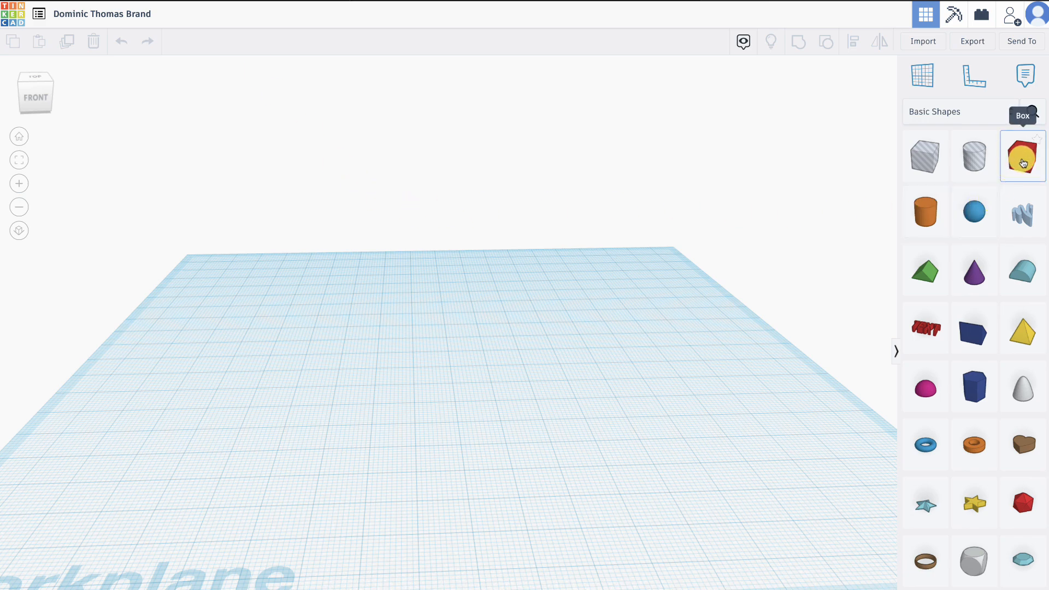
- Place a solid red Box near the middle of the workplane and check its base from a level front view
{"action": "left_click_drag", "start_coordinate": [1023, 163], "coordinate": [443, 390]}
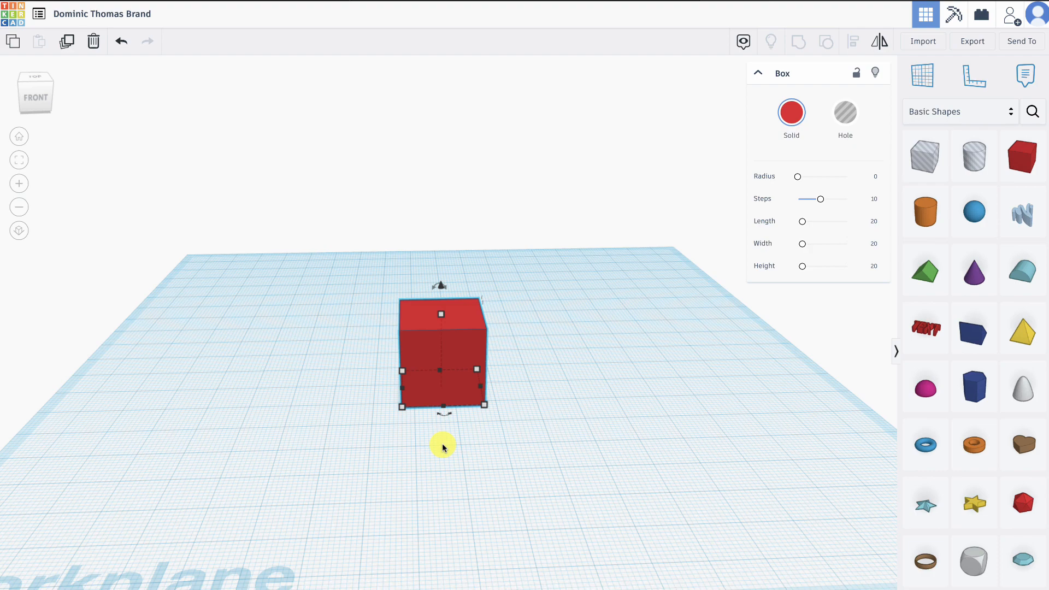
{"action": "right_click_drag", "start_coordinate": [442, 444], "coordinate": [425, 399]}
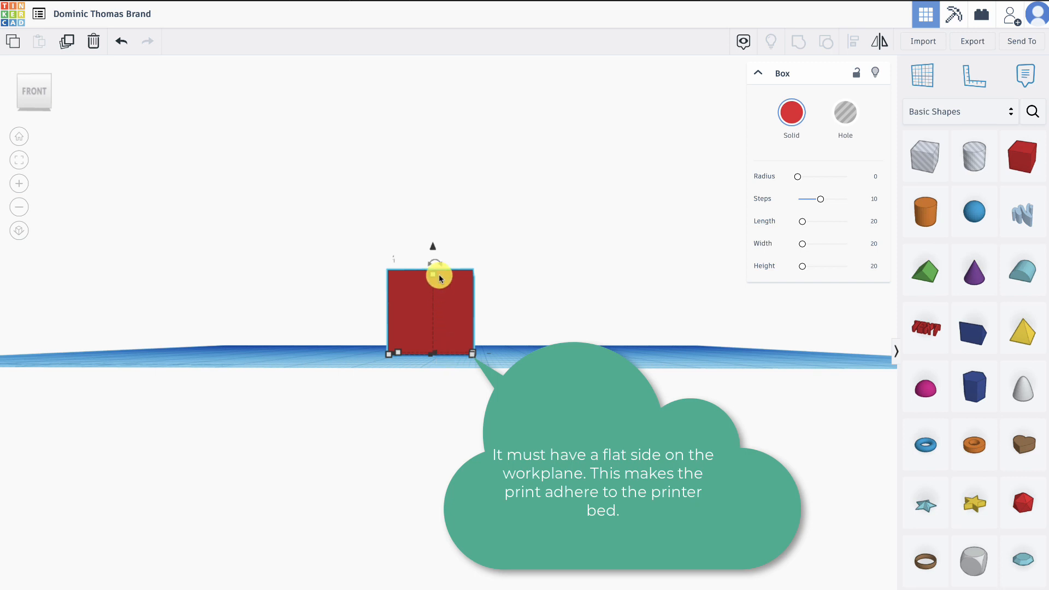
- Raise the box slightly off the workplane and lower it 1 mm back onto it
{"action": "mouse_move", "coordinate": [432, 276]}
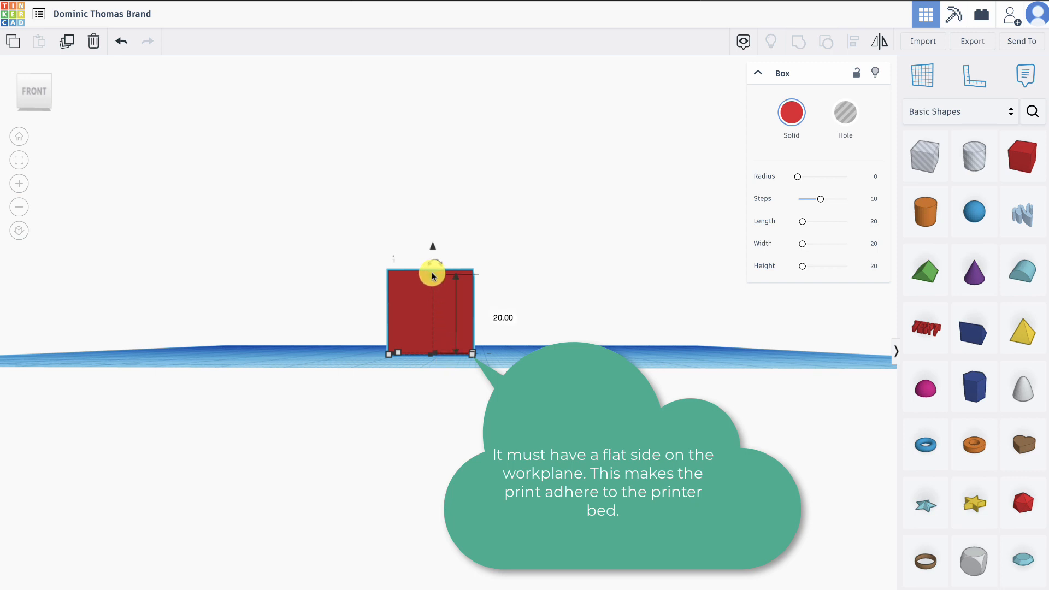
{"action": "left_click", "coordinate": [432, 276]}
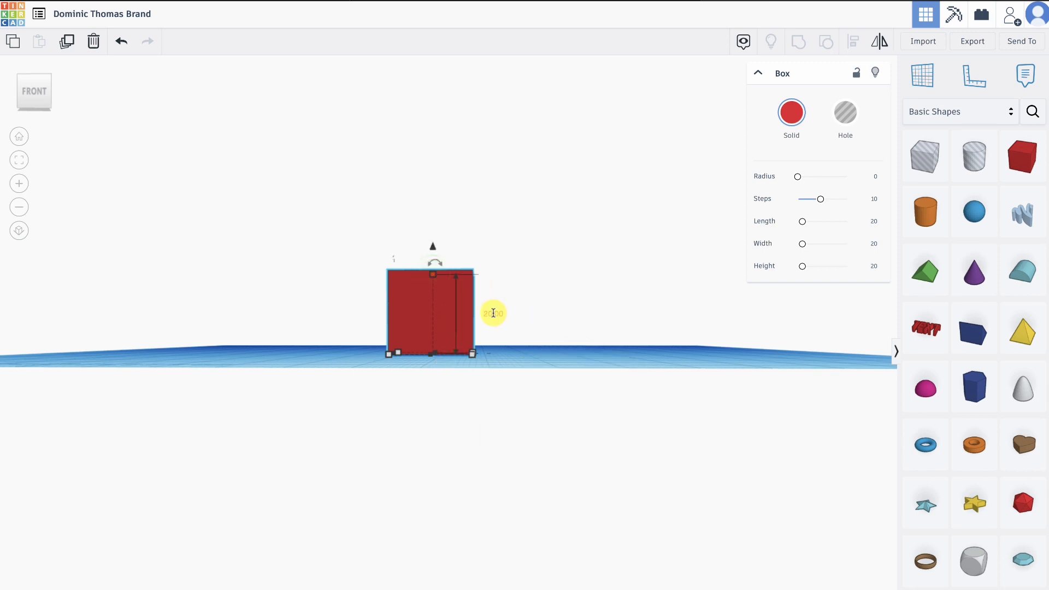
{"action": "left_click", "coordinate": [434, 249]}
{"action": "left_click", "coordinate": [434, 249]}
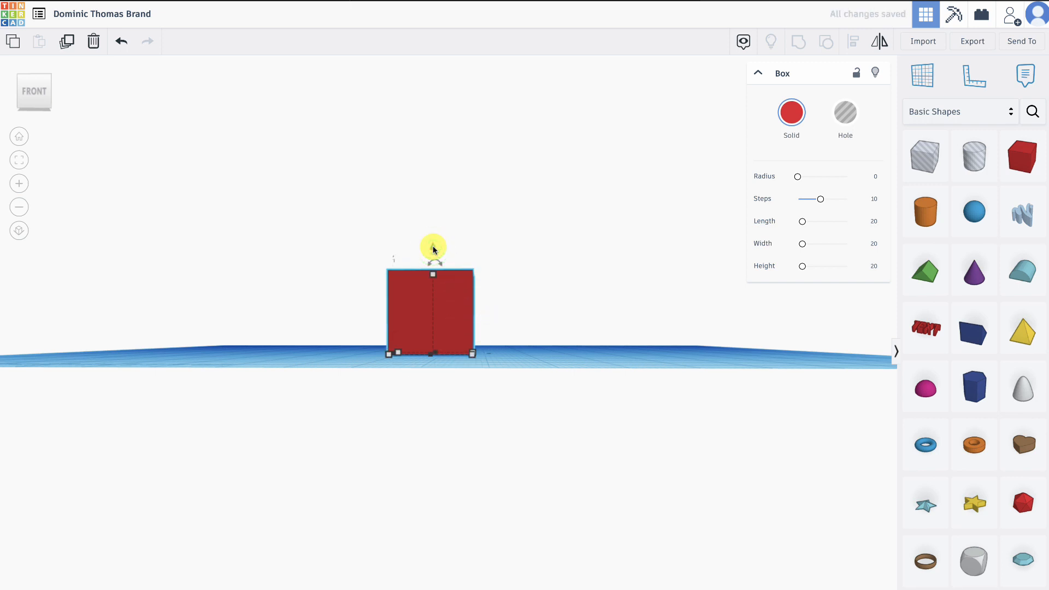
{"action": "left_click", "coordinate": [433, 250]}
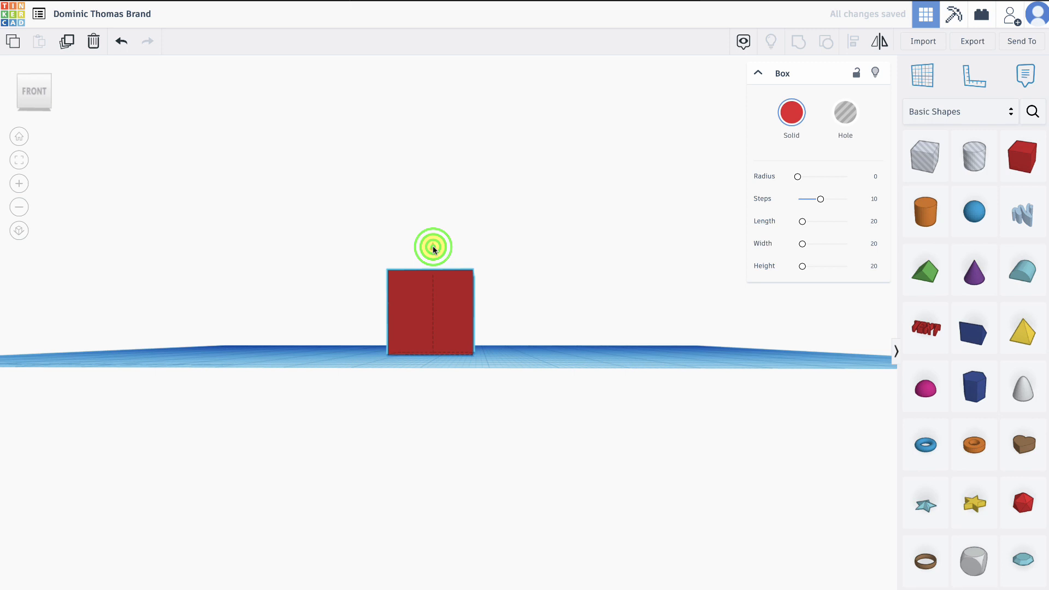
{"action": "left_click_drag", "start_coordinate": [434, 250], "coordinate": [434, 246]}
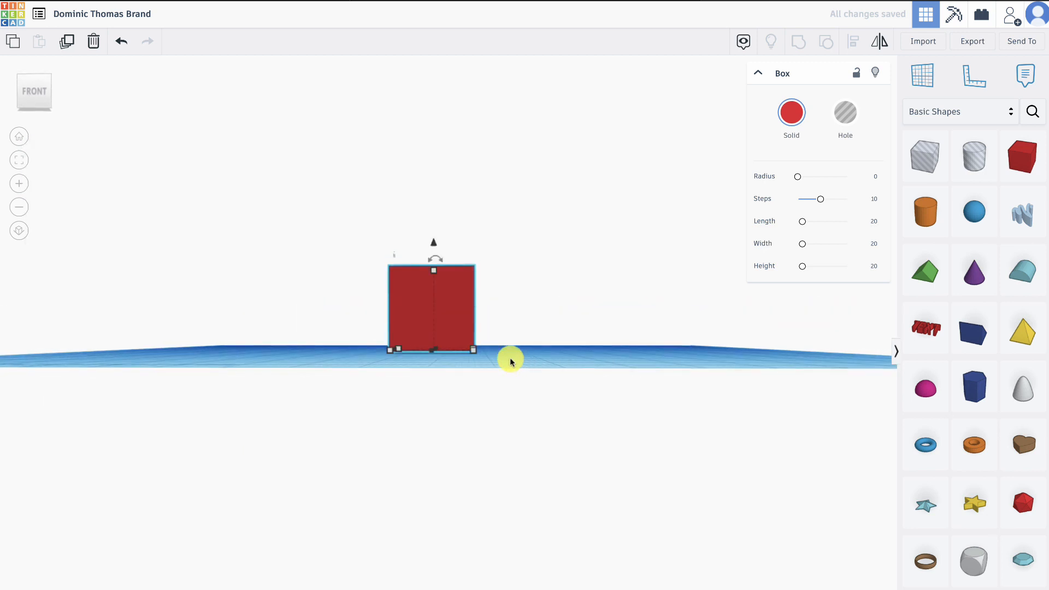
{"action": "left_click_drag", "start_coordinate": [434, 244], "coordinate": [434, 249]}
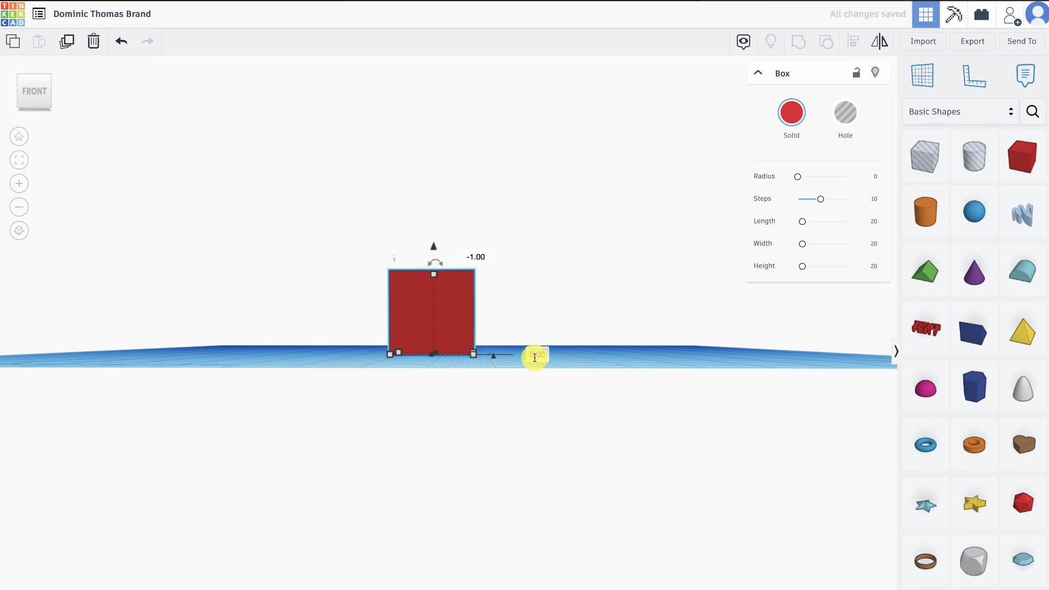
{"action": "left_click", "coordinate": [492, 368]}
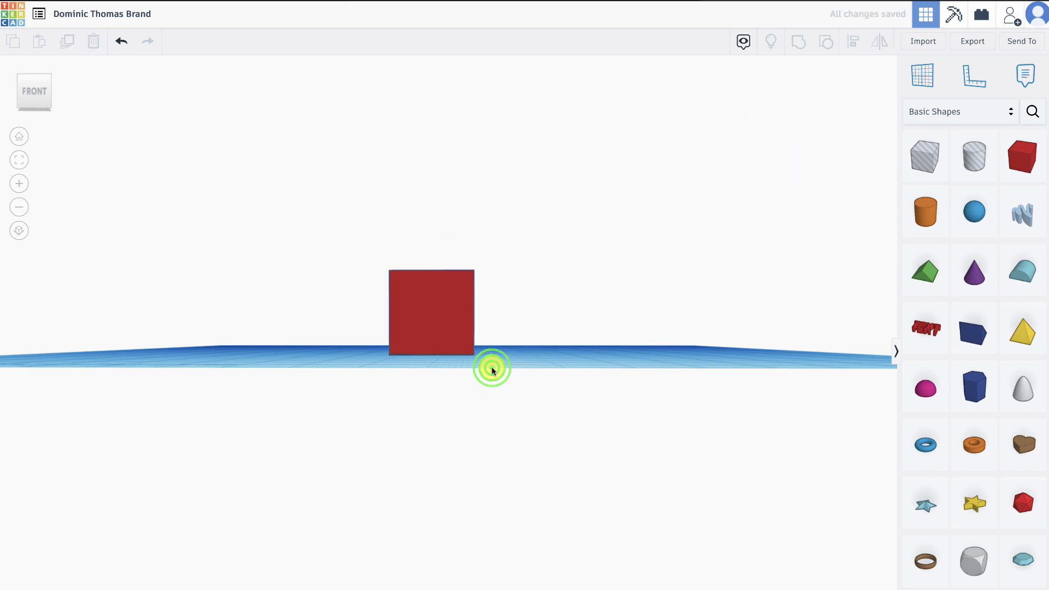
- Set the box's front-to-back dimension to 50 mm
{"action": "right_click_drag", "start_coordinate": [470, 379], "coordinate": [482, 465]}
{"action": "left_click", "coordinate": [454, 429]}
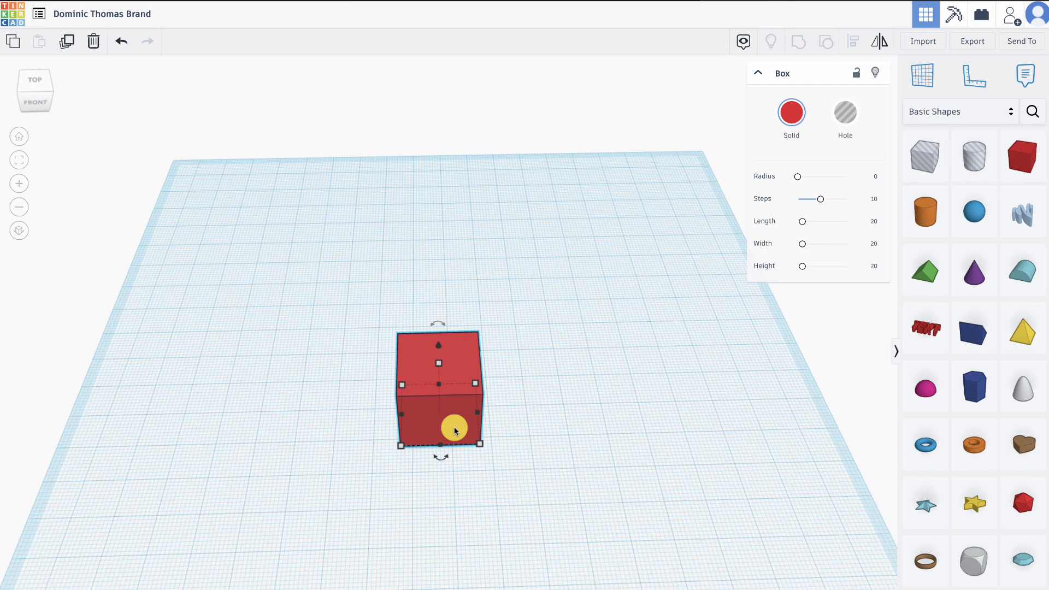
{"action": "left_click", "coordinate": [400, 446]}
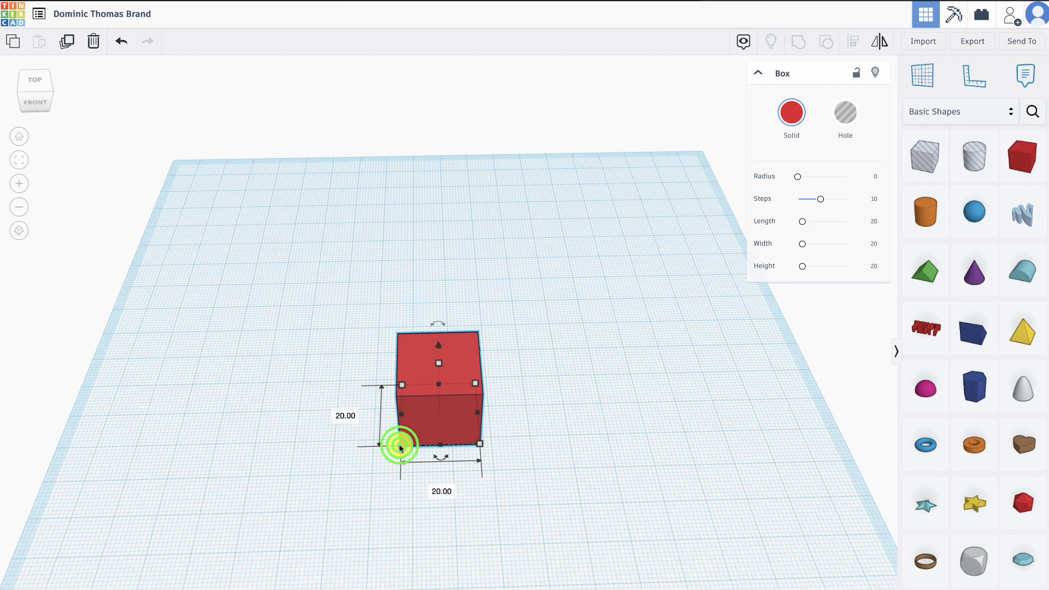
{"action": "left_click", "coordinate": [338, 417]}
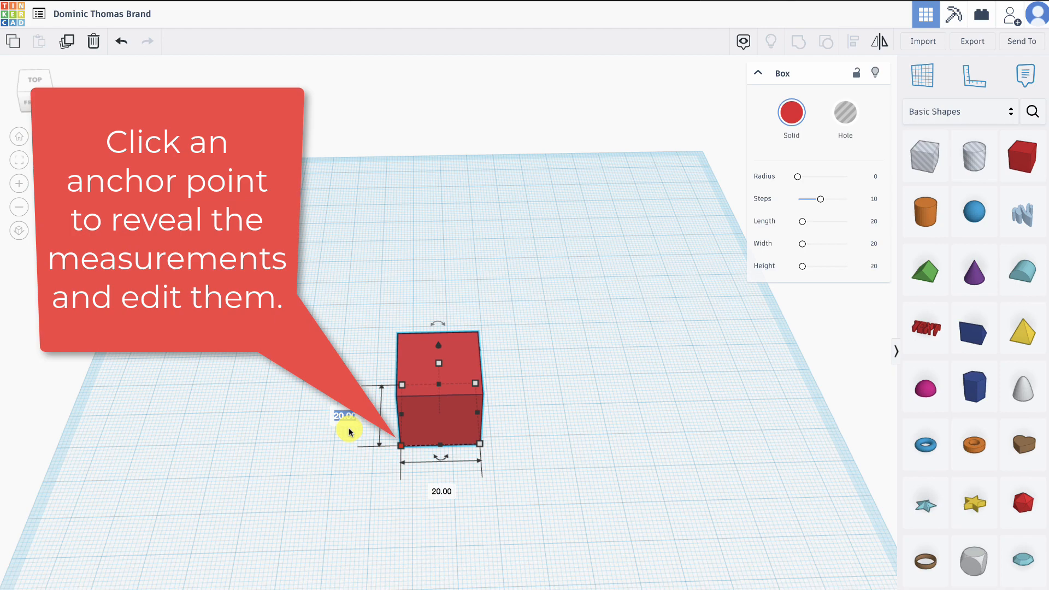
{"action": "type", "text": "50"}
{"action": "key", "text": "Return"}
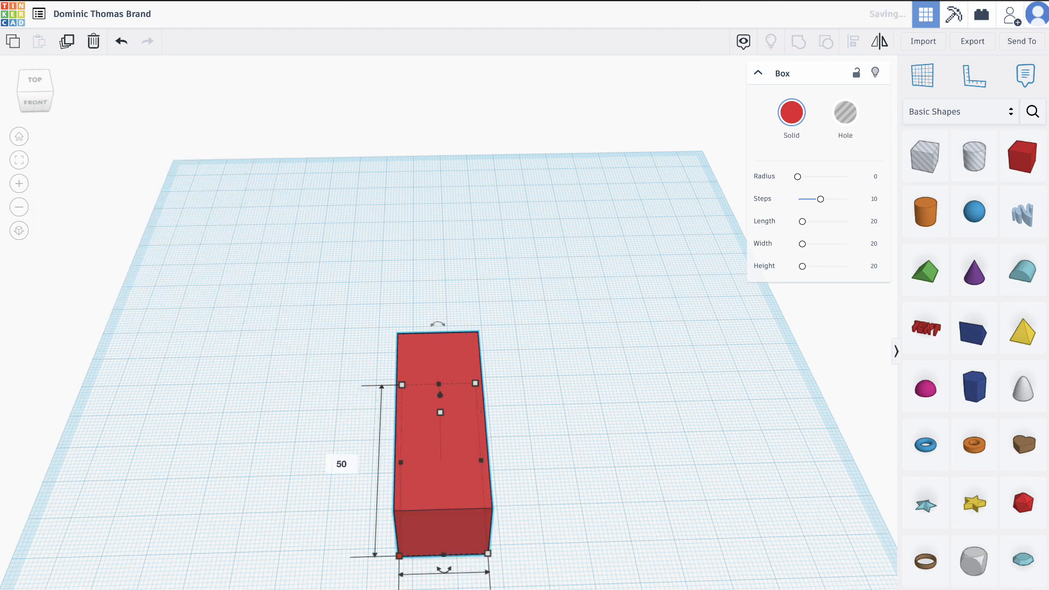
{"action": "left_click", "coordinate": [335, 543]}
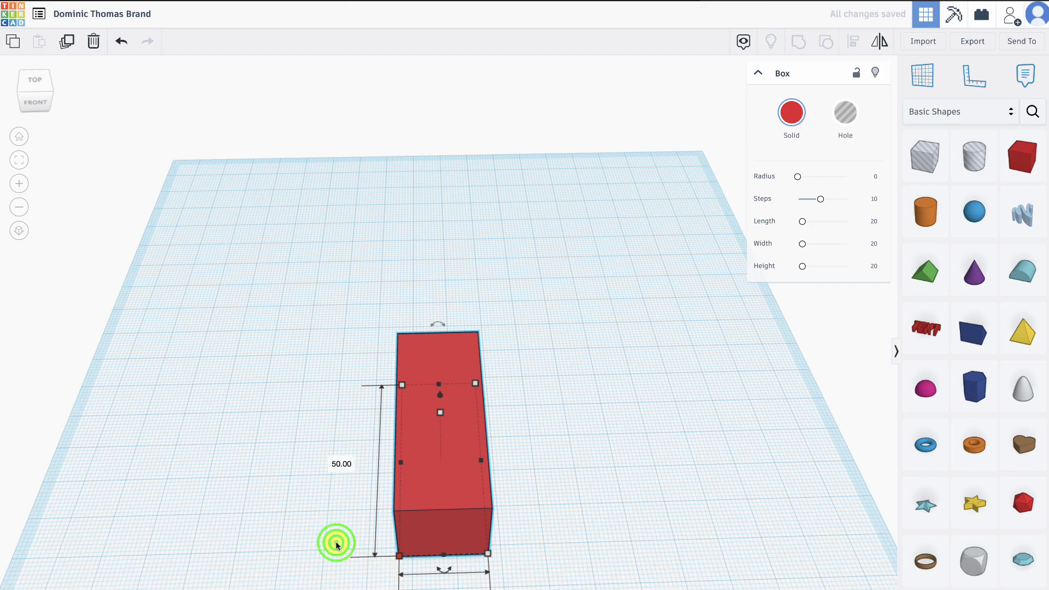
{"action": "left_click", "coordinate": [555, 561]}
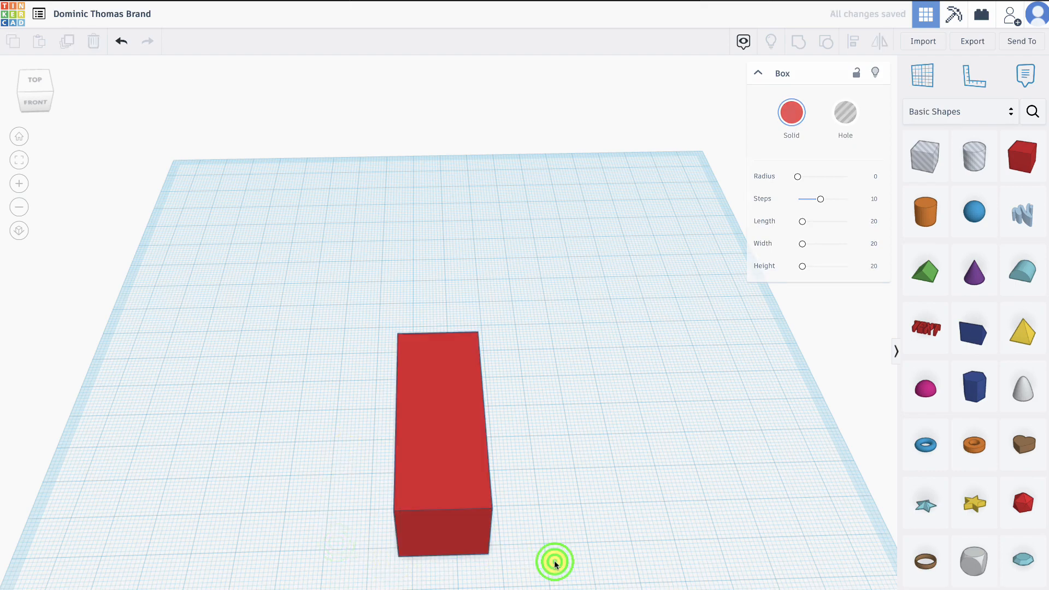
- Return the box's front-to-back dimension to 20 mm
{"action": "left_click", "coordinate": [401, 555]}
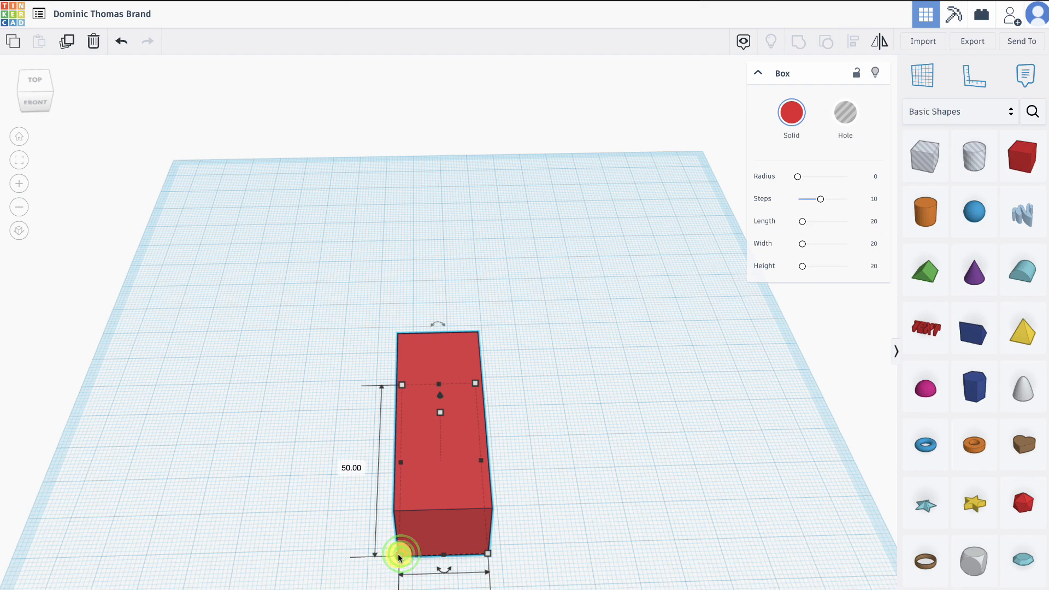
{"action": "left_click", "coordinate": [339, 462]}
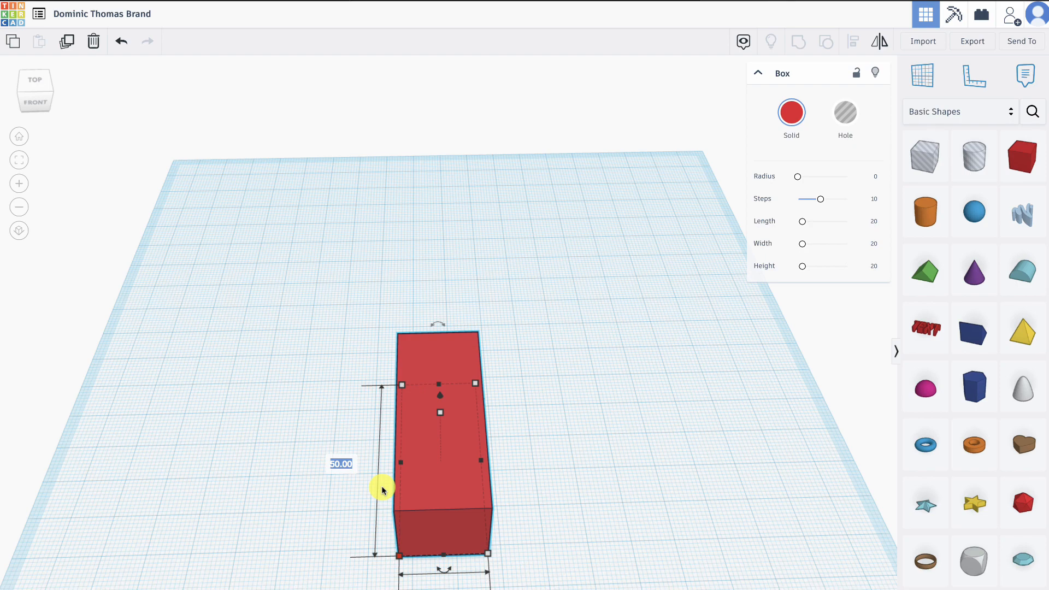
{"action": "type", "text": "20"}
{"action": "key", "text": "Return"}
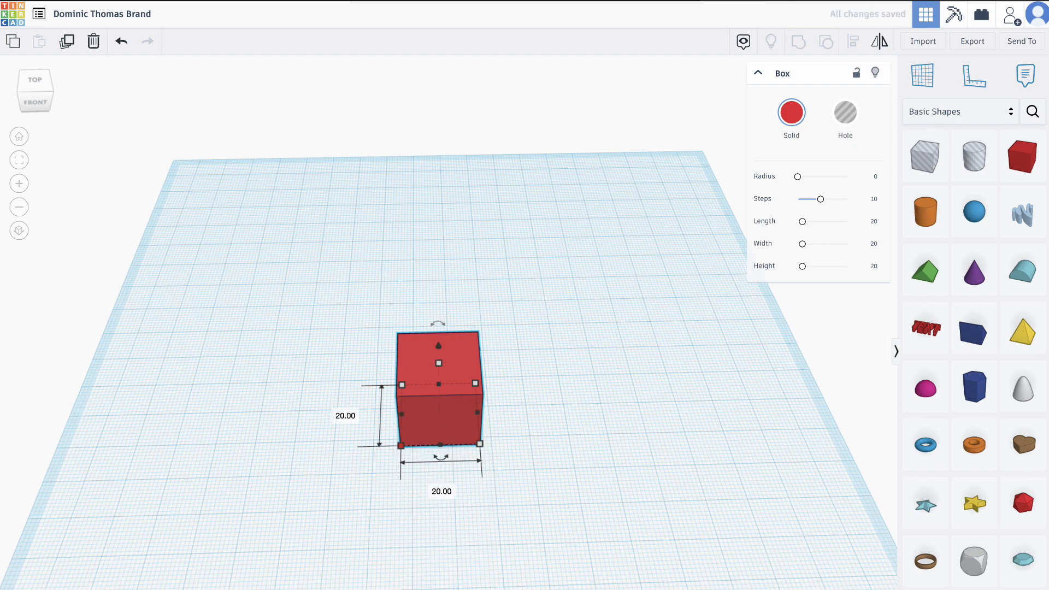
- Set the box's side-to-side dimension to 50 mm
{"action": "left_click", "coordinate": [433, 493]}
{"action": "type", "text": "50"}
{"action": "key", "text": "Return"}
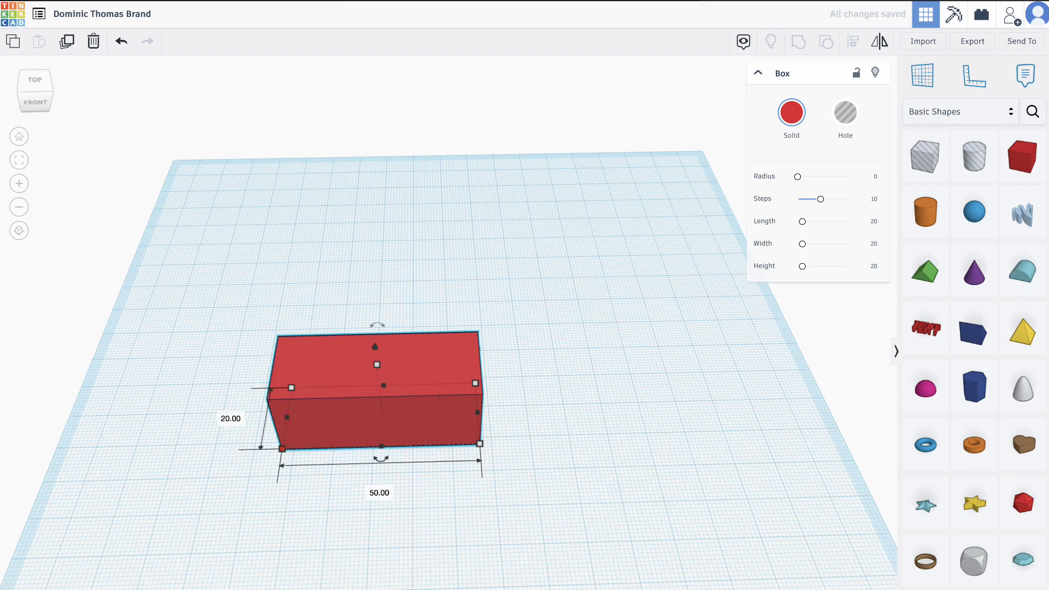
{"action": "left_click", "coordinate": [537, 421]}
- Set the box's height to 4 mm to make it a thin plate
{"action": "left_click", "coordinate": [440, 420]}
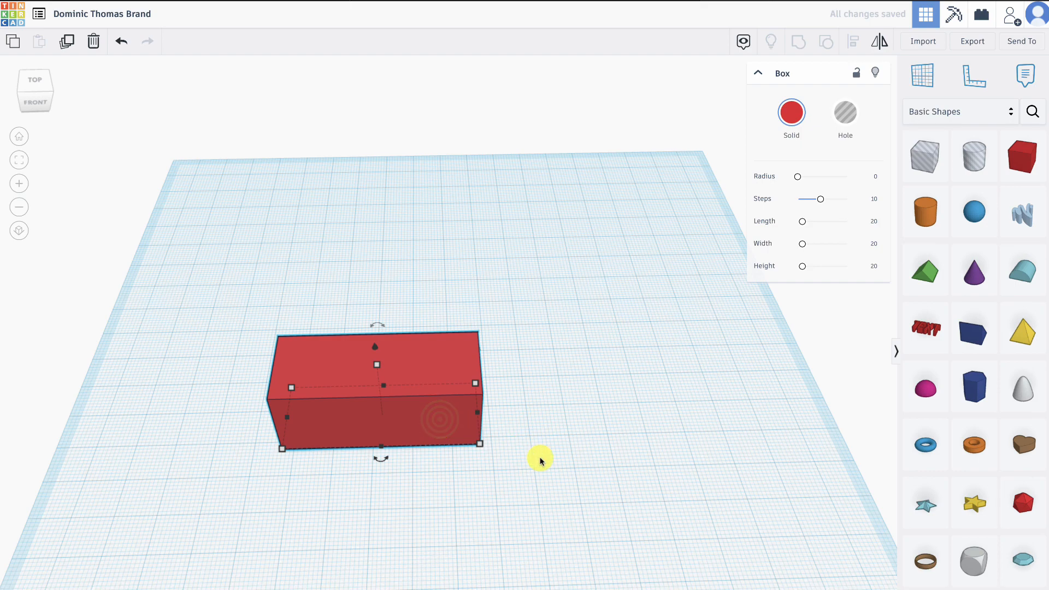
{"action": "right_click_drag", "start_coordinate": [538, 456], "coordinate": [546, 380]}
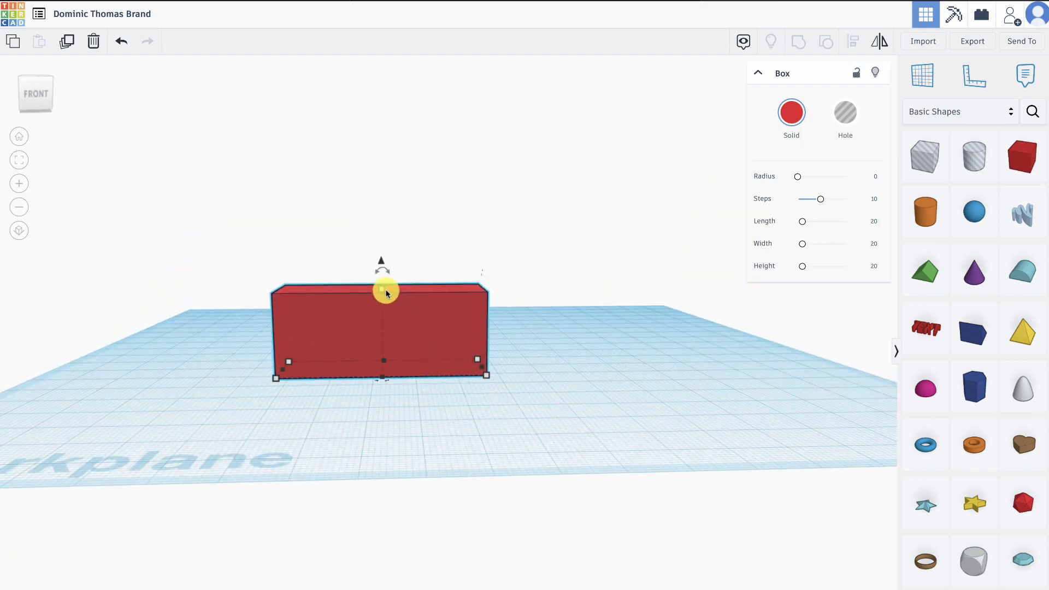
{"action": "left_click", "coordinate": [381, 288]}
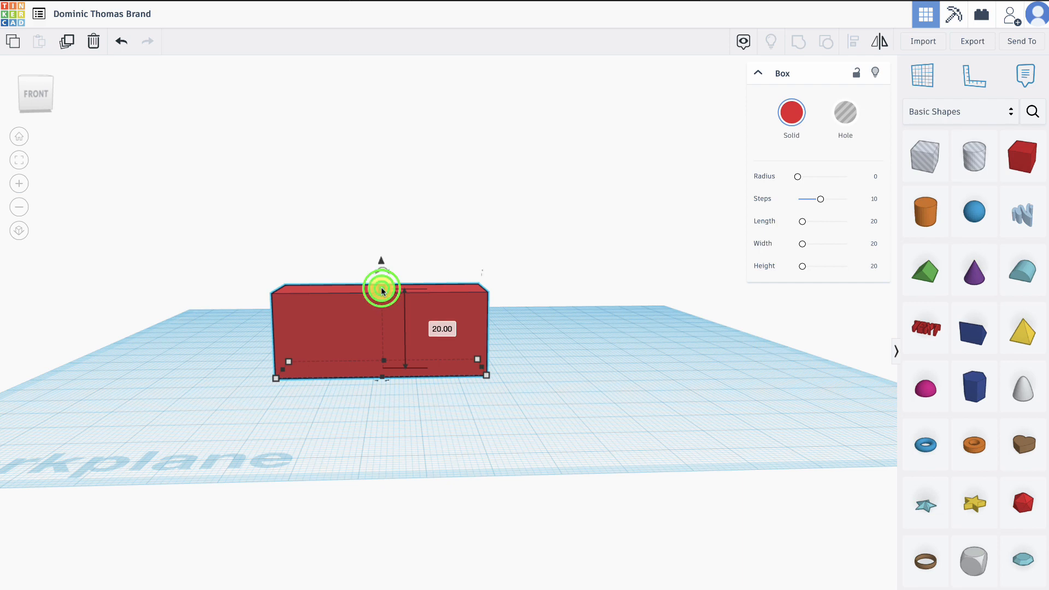
{"action": "left_click", "coordinate": [437, 328]}
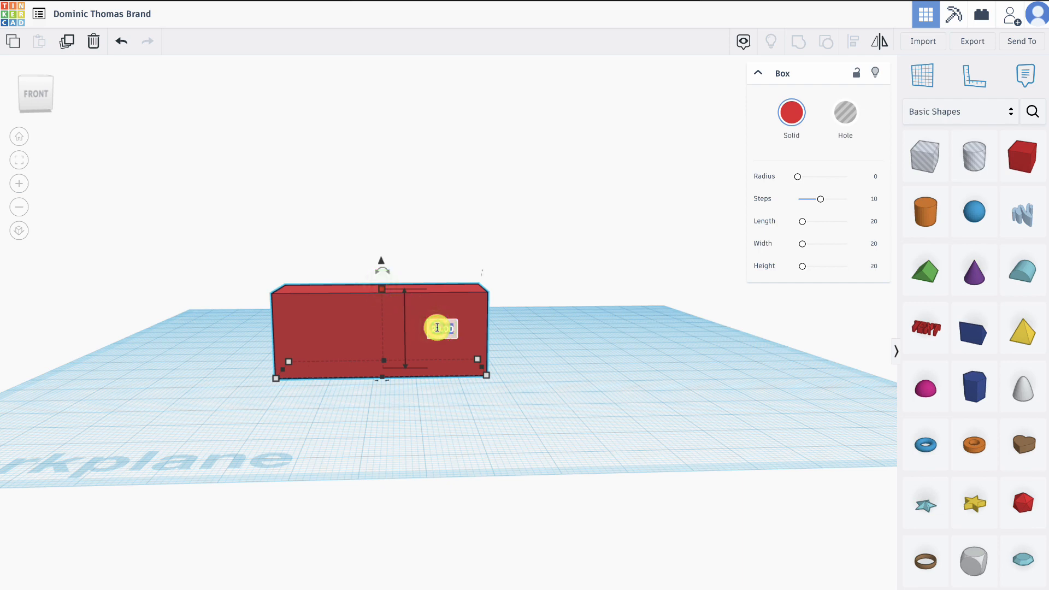
{"action": "type", "text": "4"}
{"action": "key", "text": "Return"}
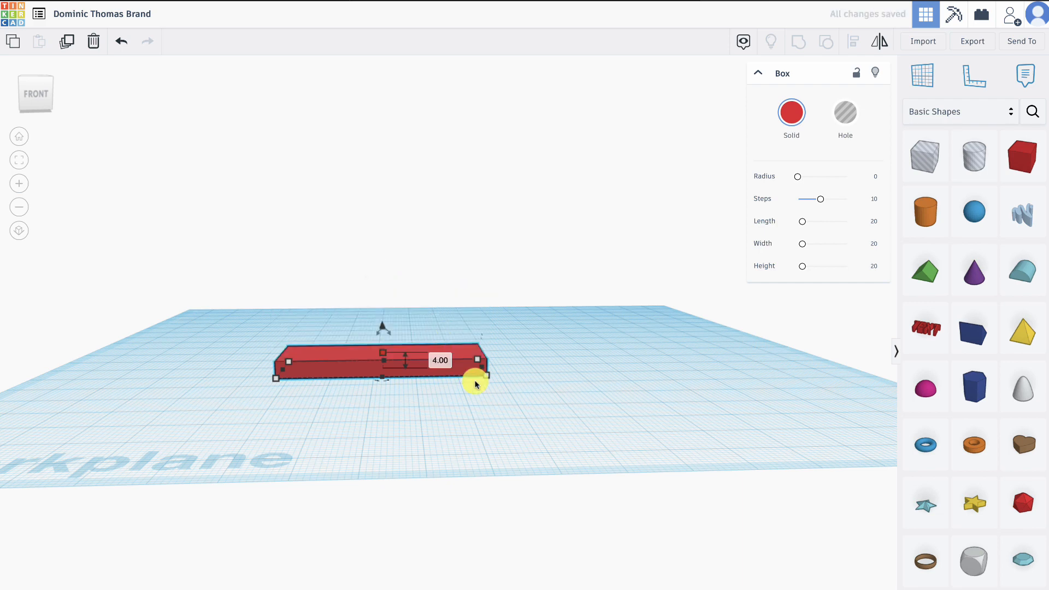
{"action": "left_click", "coordinate": [478, 398]}
- Place a solid Text shape on the red plate and set its text to "DT"
{"action": "right_click_drag", "start_coordinate": [441, 379], "coordinate": [424, 431]}
{"action": "left_click_drag", "start_coordinate": [442, 411], "coordinate": [492, 375]}
{"action": "left_click", "coordinate": [589, 448]}
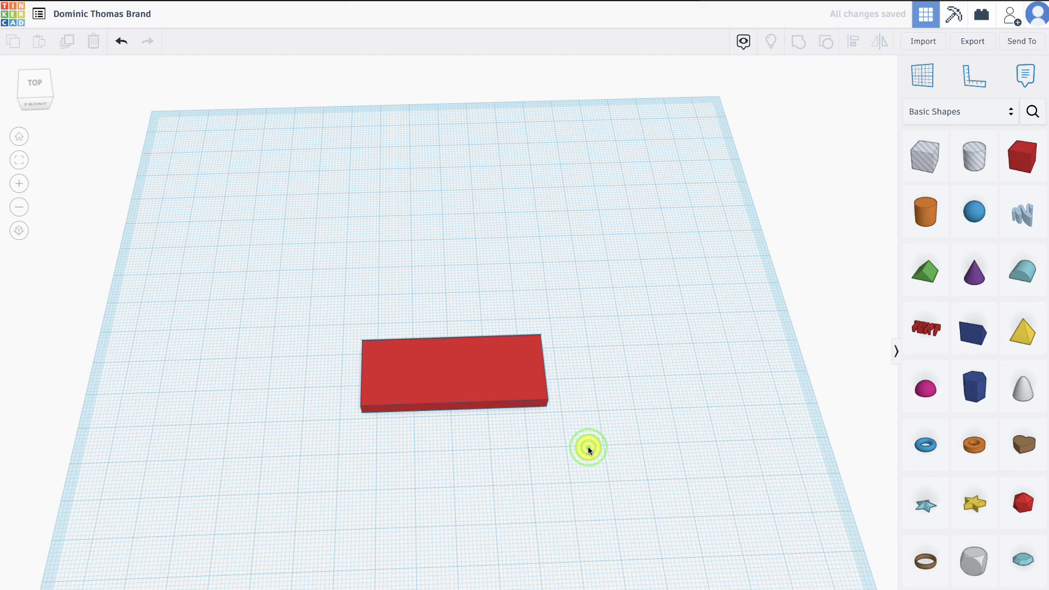
{"action": "right_click_drag", "start_coordinate": [589, 444], "coordinate": [587, 419]}
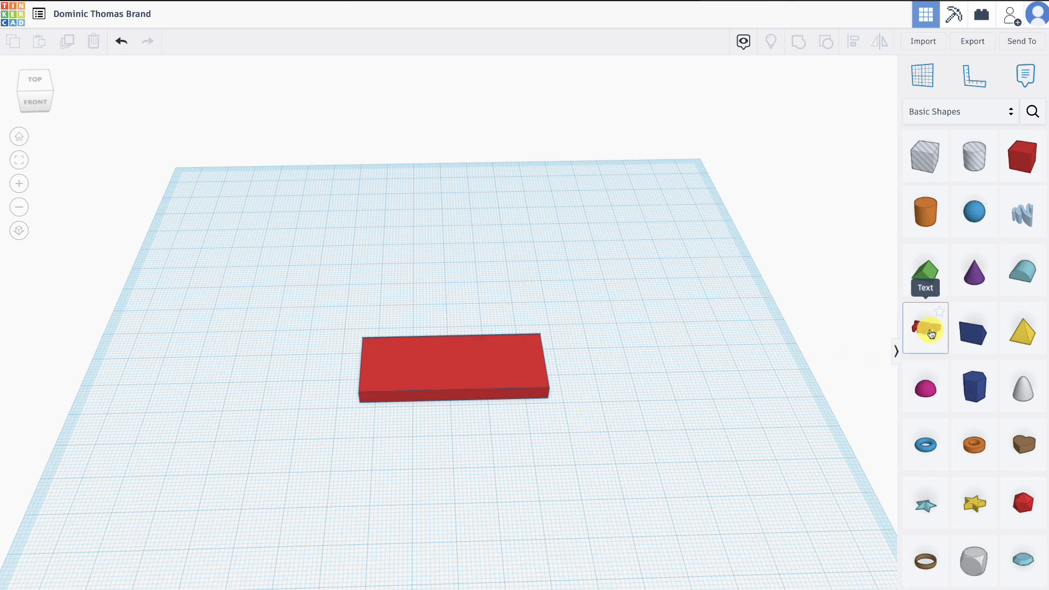
{"action": "left_click_drag", "start_coordinate": [932, 334], "coordinate": [489, 367]}
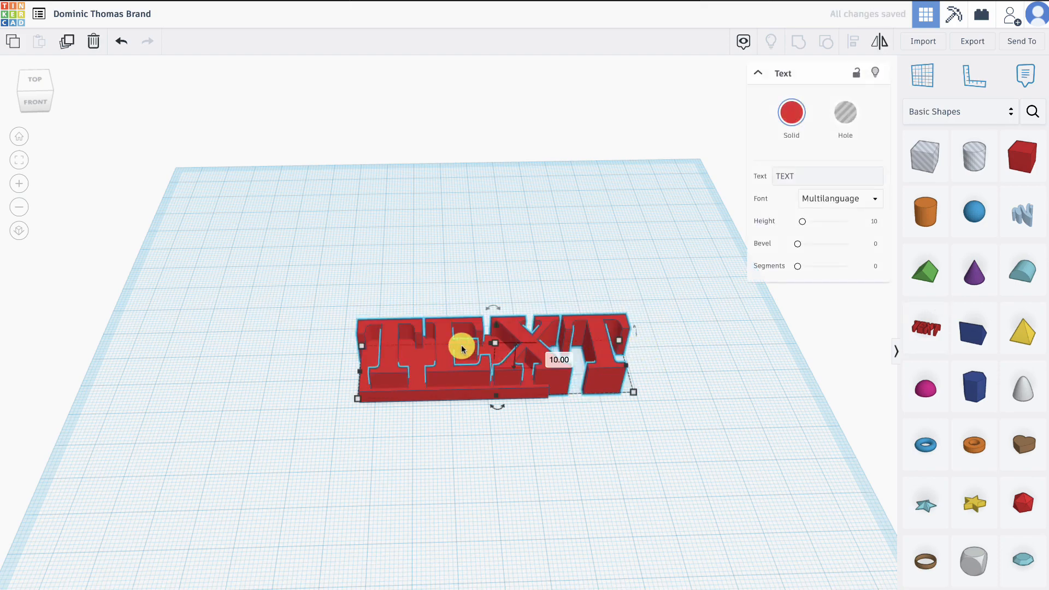
{"action": "left_click", "coordinate": [784, 177]}
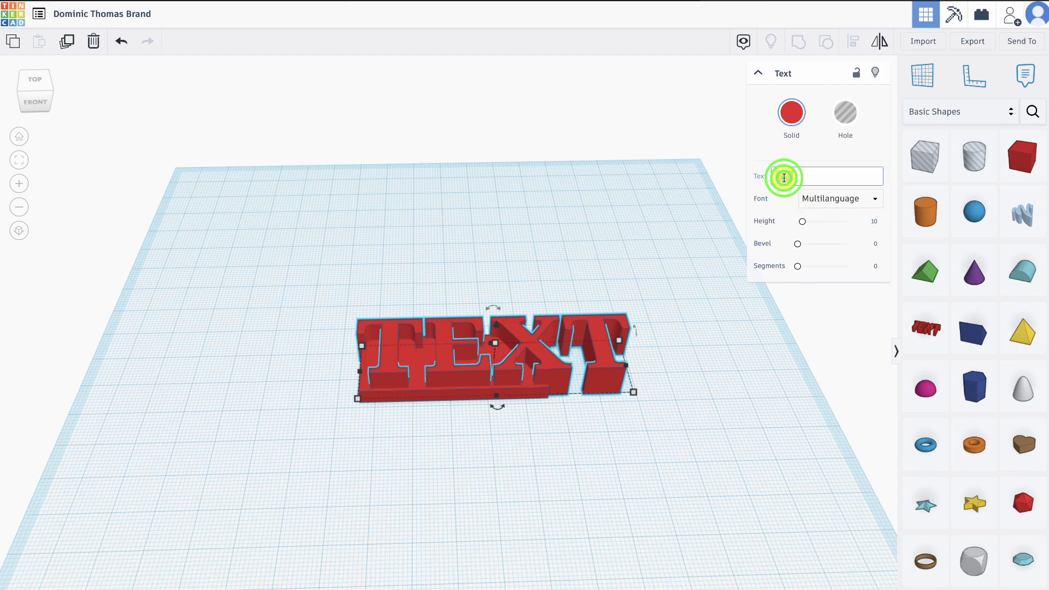
{"action": "type", "text": "DT"}
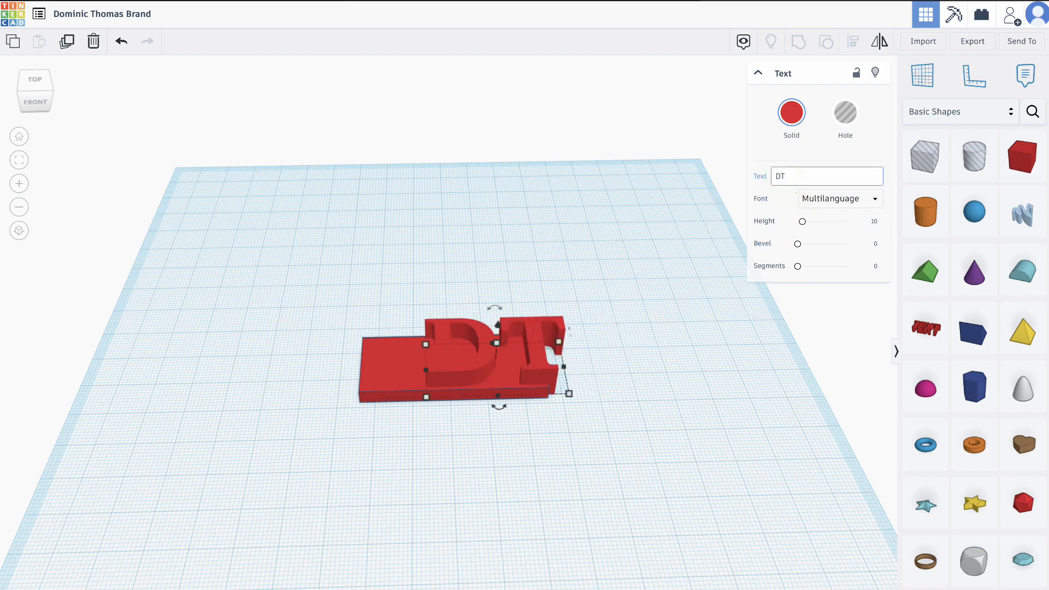
{"action": "left_click", "coordinate": [690, 327]}
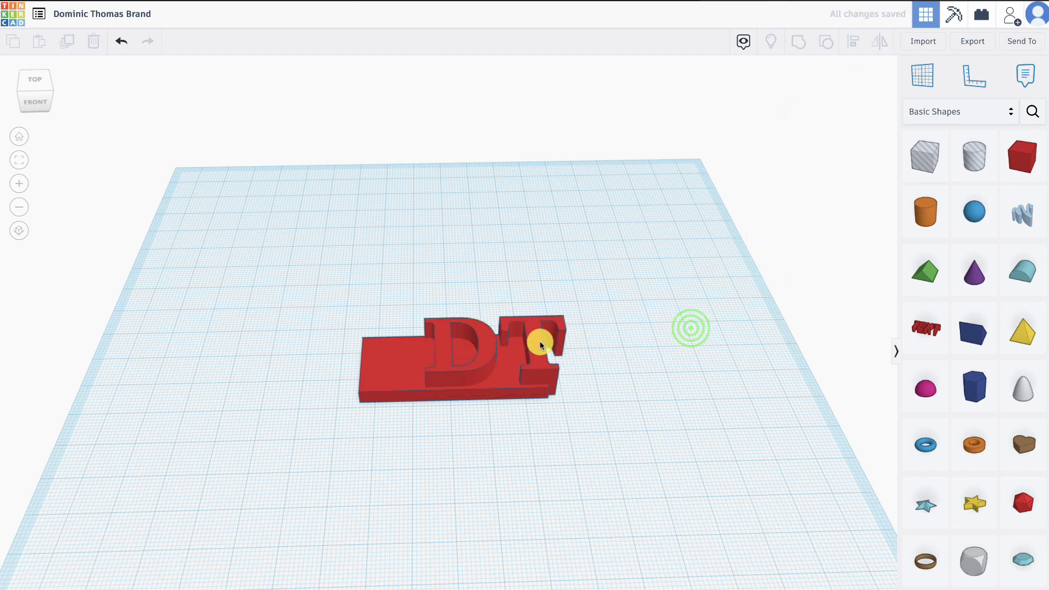
- Move the DT text fully onto the plate and shrink it from a corner to leave a margin around the letters
{"action": "left_click_drag", "start_coordinate": [540, 346], "coordinate": [493, 352]}
{"action": "right_click_drag", "start_coordinate": [445, 462], "coordinate": [438, 532]}
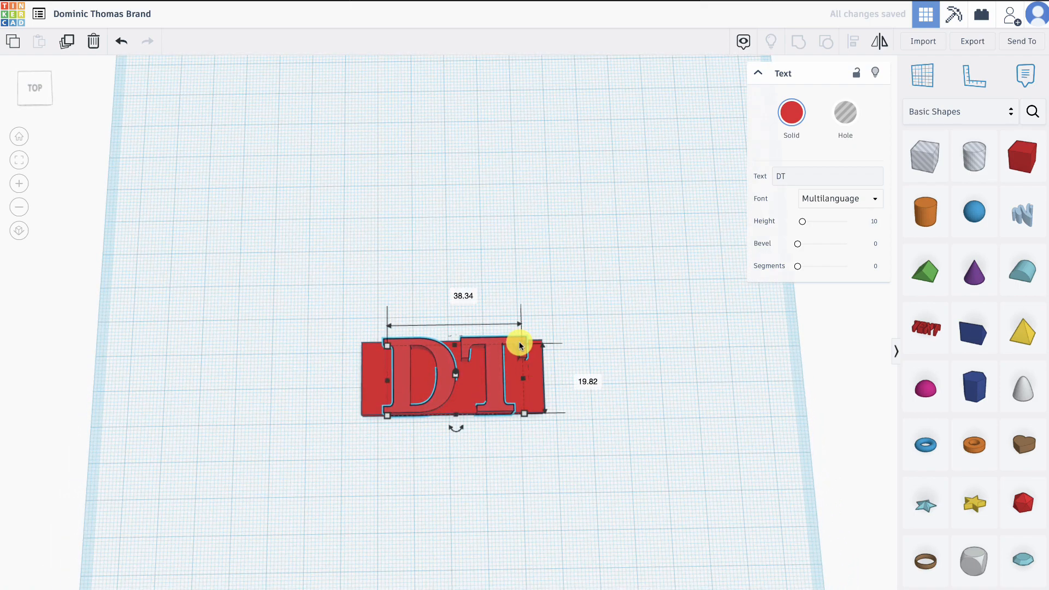
{"action": "left_click_drag", "start_coordinate": [520, 345], "coordinate": [479, 378]}
{"action": "left_click", "coordinate": [579, 433]}
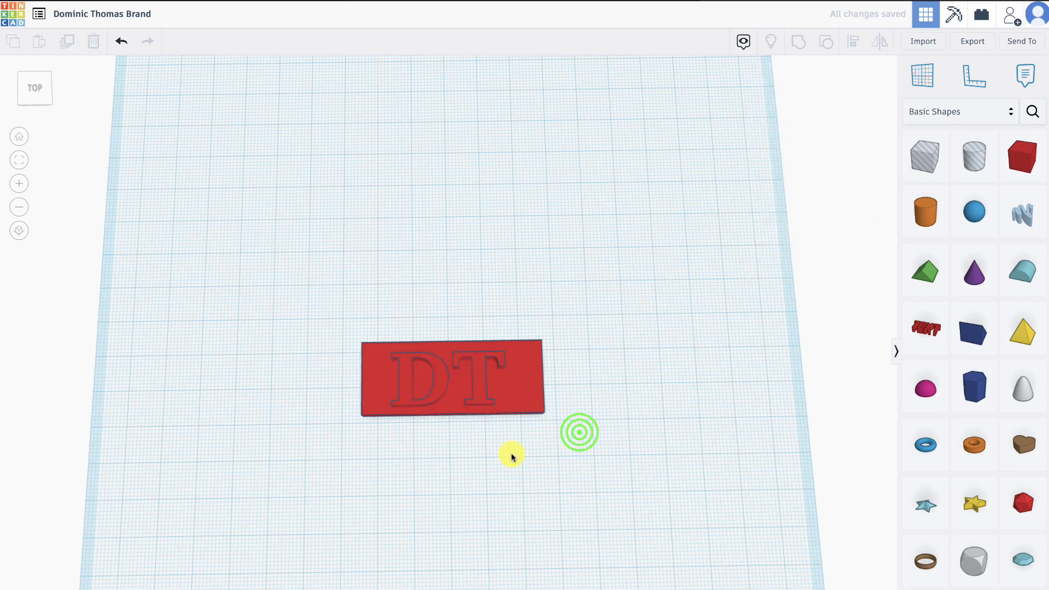
- Lower the top of the DT letters to a text height of 6 mm
{"action": "right_click_drag", "start_coordinate": [508, 438], "coordinate": [628, 331]}
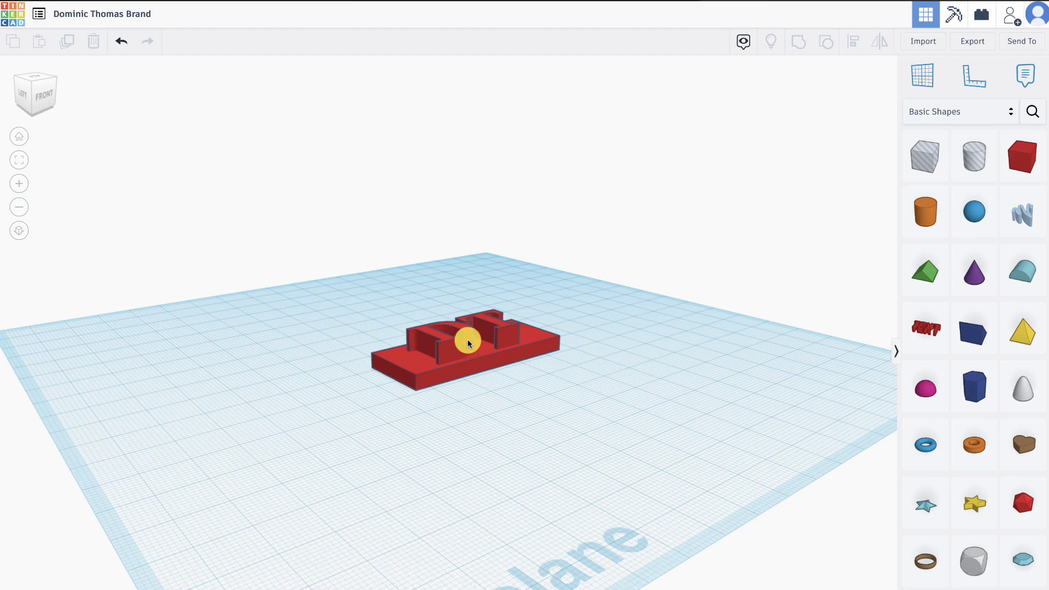
{"action": "left_click", "coordinate": [468, 340]}
{"action": "left_click_drag", "start_coordinate": [474, 325], "coordinate": [469, 340]}
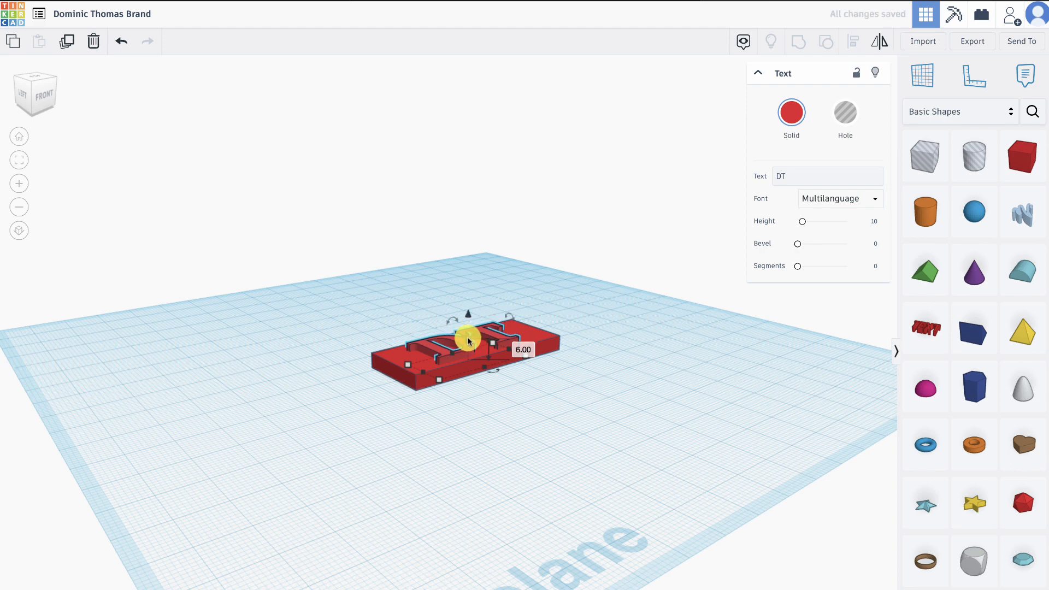
{"action": "left_click", "coordinate": [506, 378]}
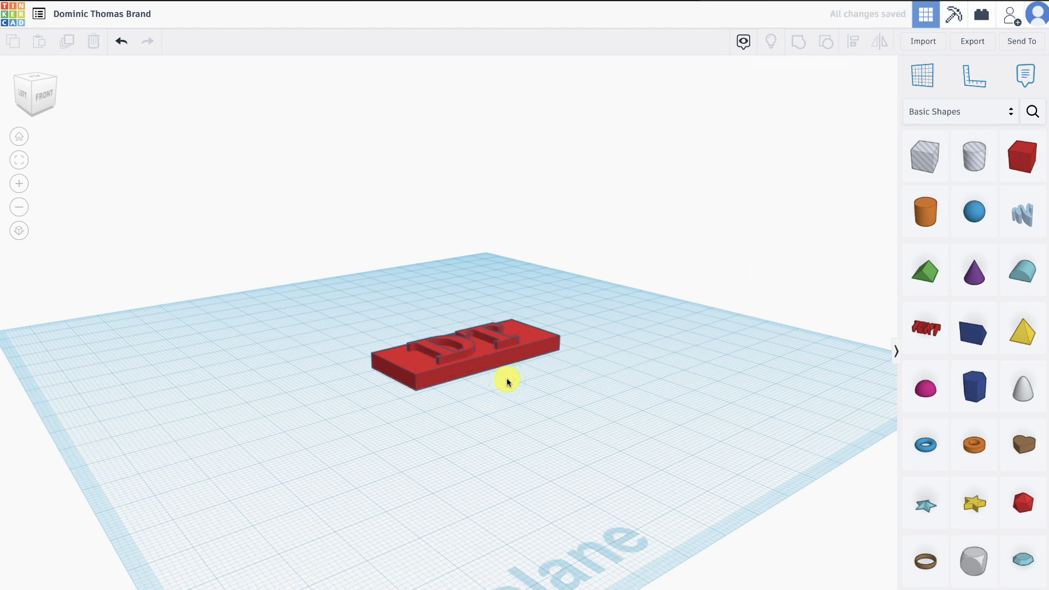
- Group the plate and the raised DT letters into a single solid shape
{"action": "right_click_drag", "start_coordinate": [506, 378], "coordinate": [392, 503]}
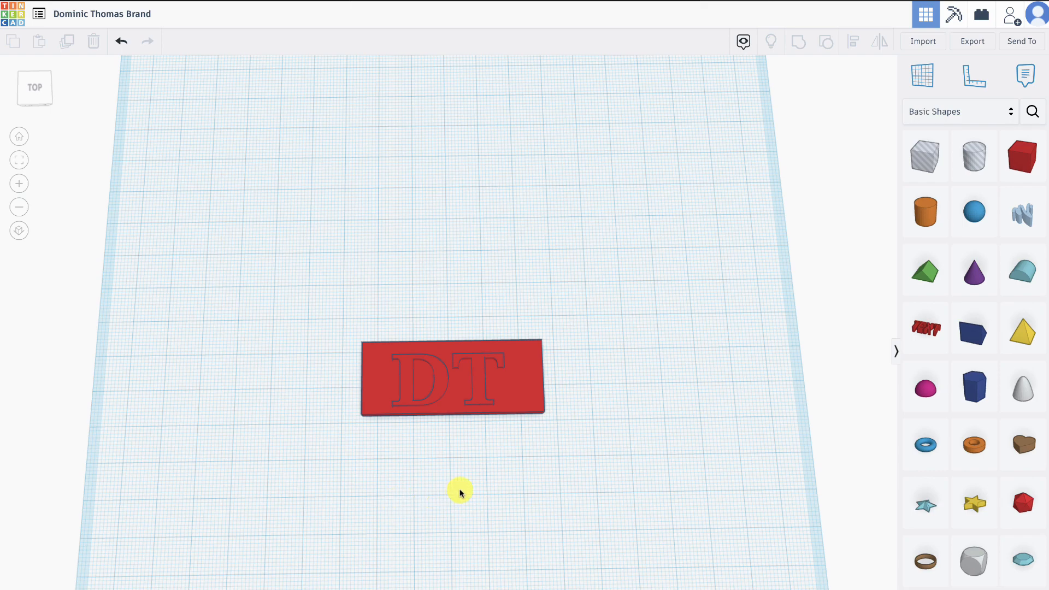
{"action": "right_click_drag", "start_coordinate": [460, 492], "coordinate": [461, 408]}
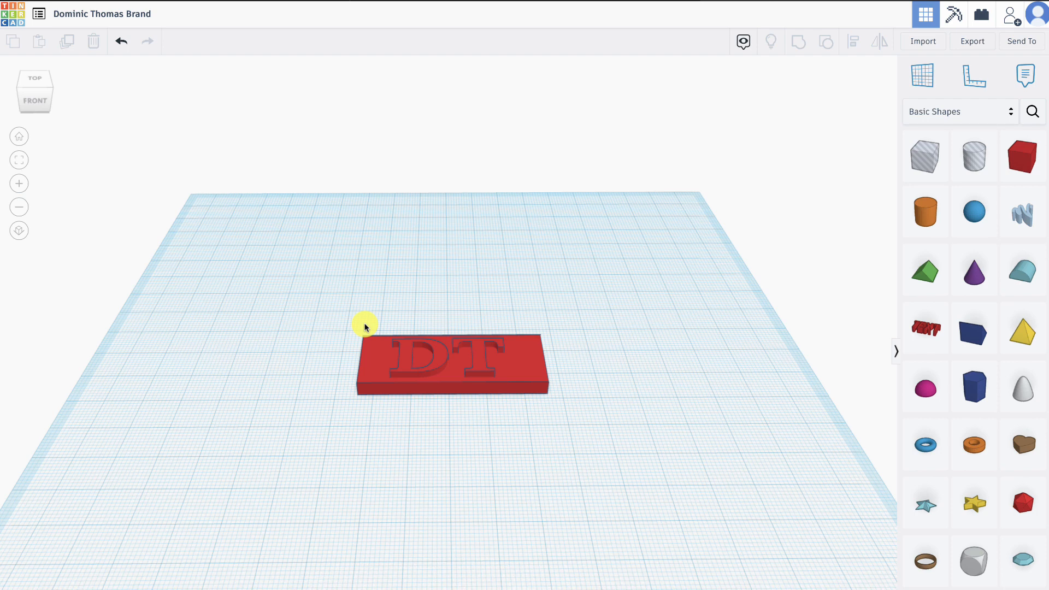
{"action": "left_click_drag", "start_coordinate": [342, 323], "coordinate": [587, 410]}
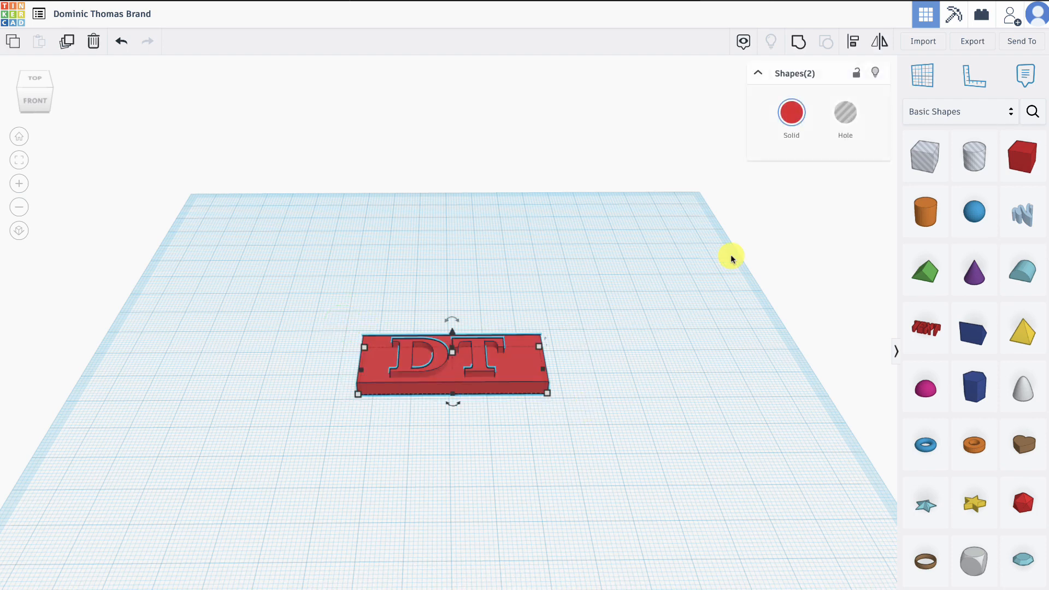
{"action": "left_click", "coordinate": [799, 40]}
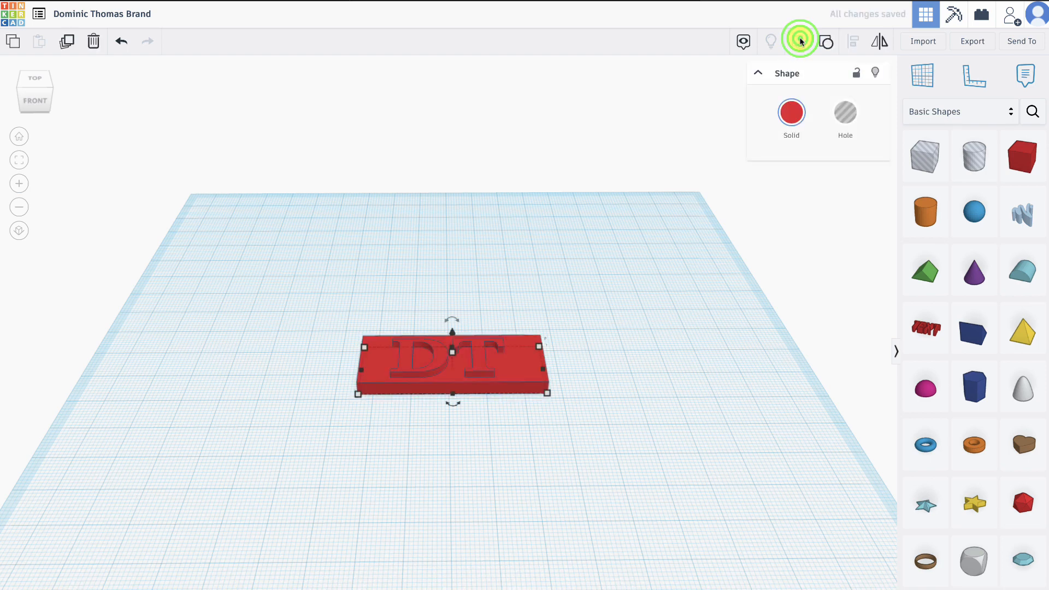
{"action": "left_click", "coordinate": [581, 431]}
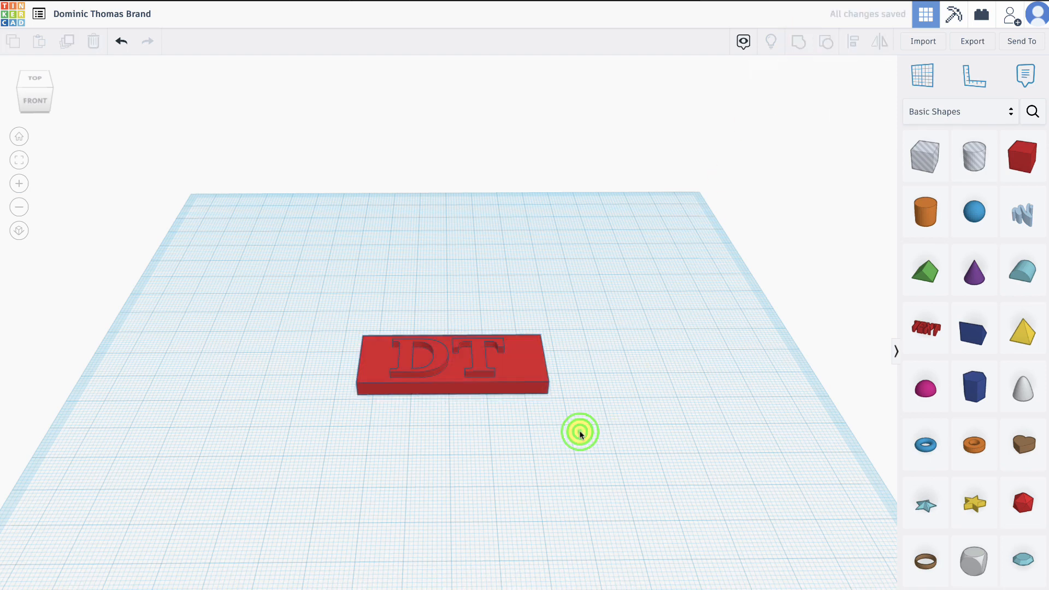
{"action": "left_click", "coordinate": [532, 365]}
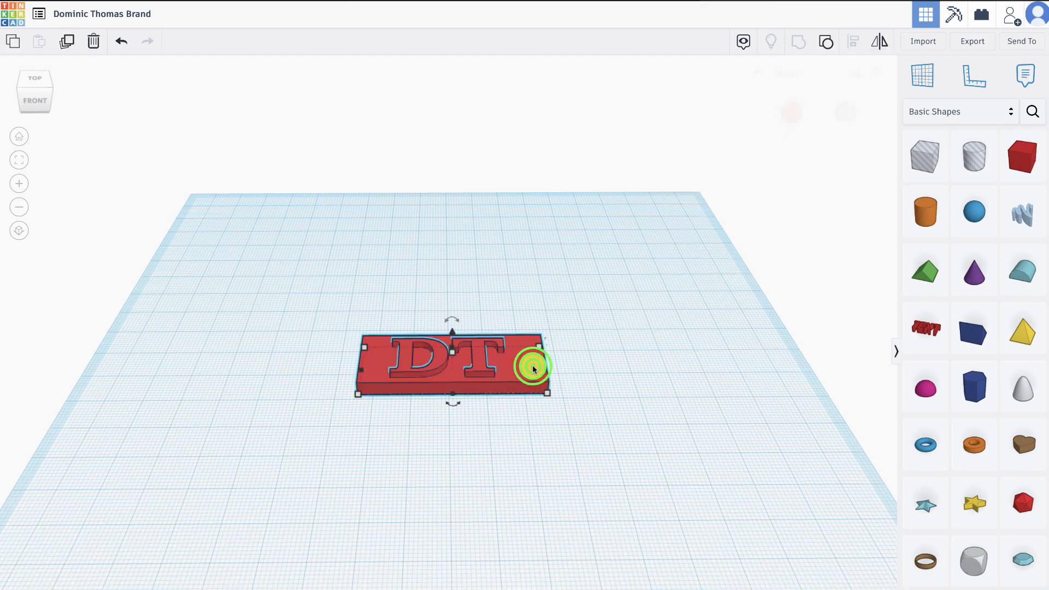
{"action": "left_click", "coordinate": [557, 371]}
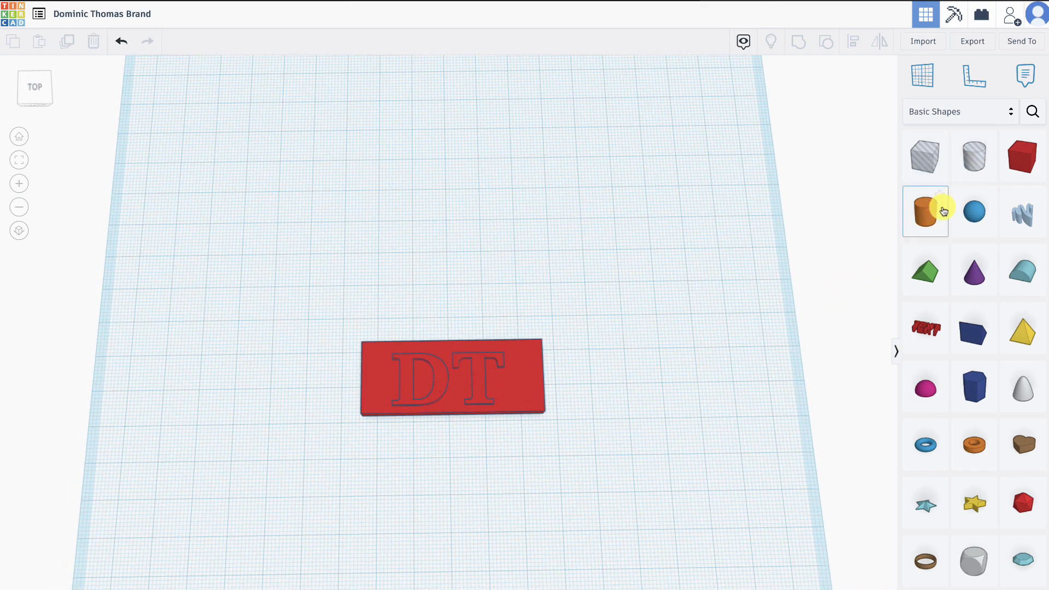
- Place a solid cylinder on the plate, shrink it to about 4 by 4 mm, and position it just inside the corner beside the D
{"action": "left_click_drag", "start_coordinate": [925, 212], "coordinate": [383, 372]}
{"action": "left_click_drag", "start_coordinate": [413, 404], "coordinate": [365, 350]}
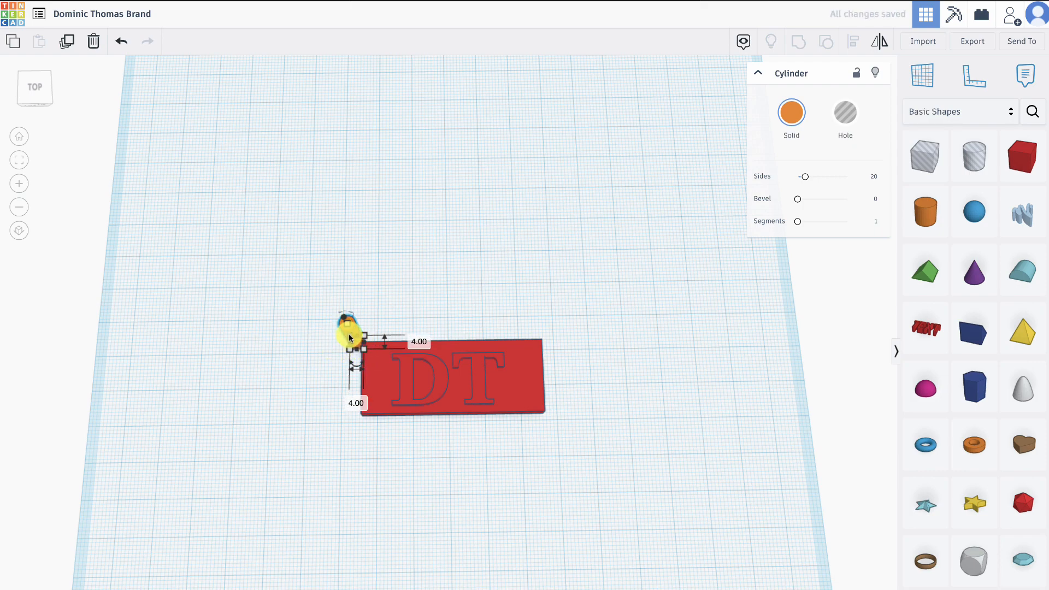
{"action": "right_click_drag", "start_coordinate": [305, 375], "coordinate": [378, 330]}
{"action": "left_click", "coordinate": [359, 352]}
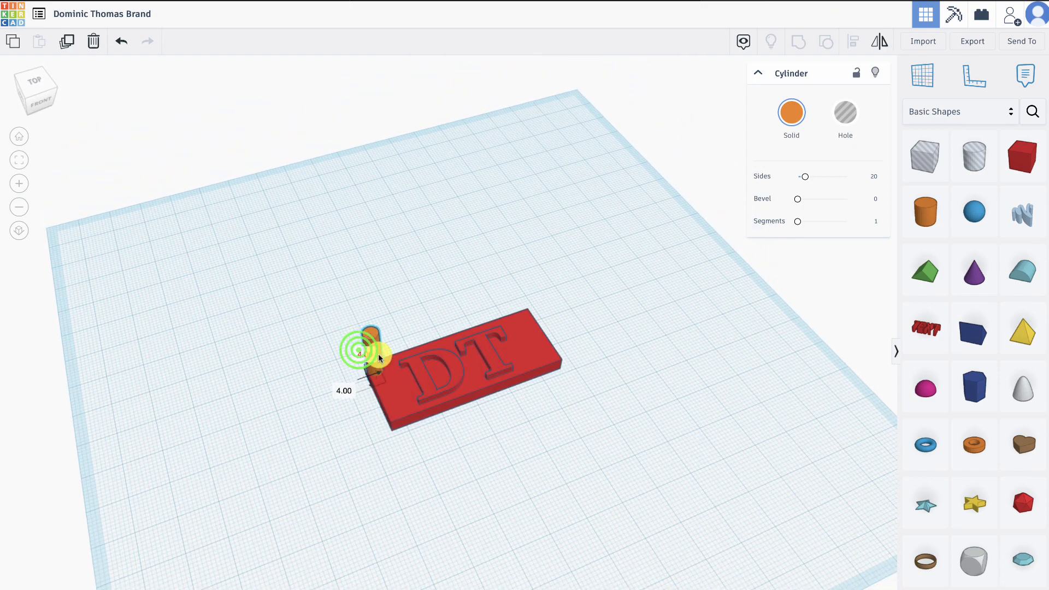
{"action": "left_click_drag", "start_coordinate": [378, 353], "coordinate": [386, 362]}
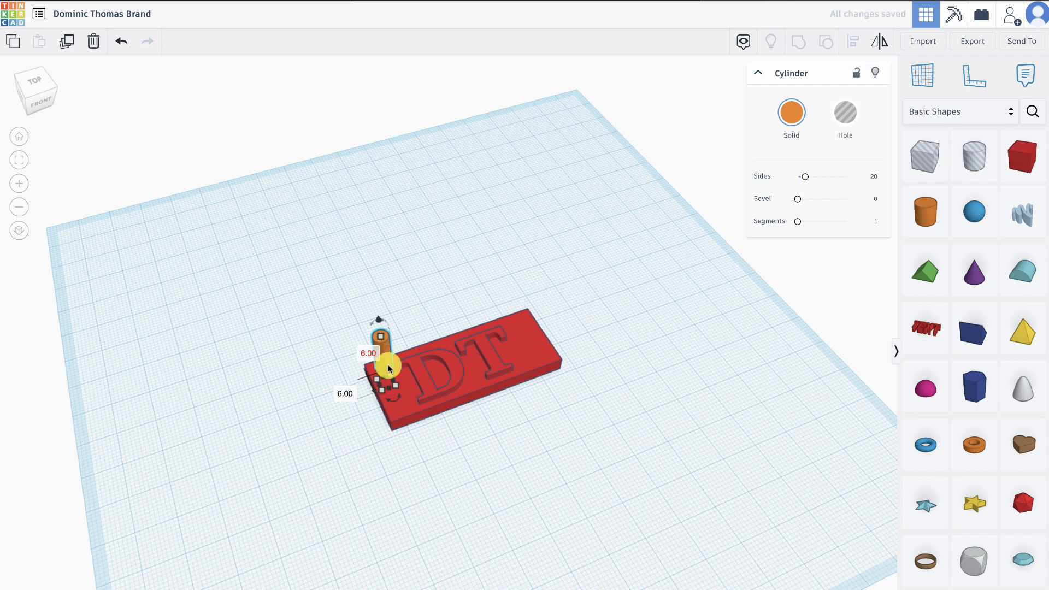
{"action": "left_click", "coordinate": [437, 423]}
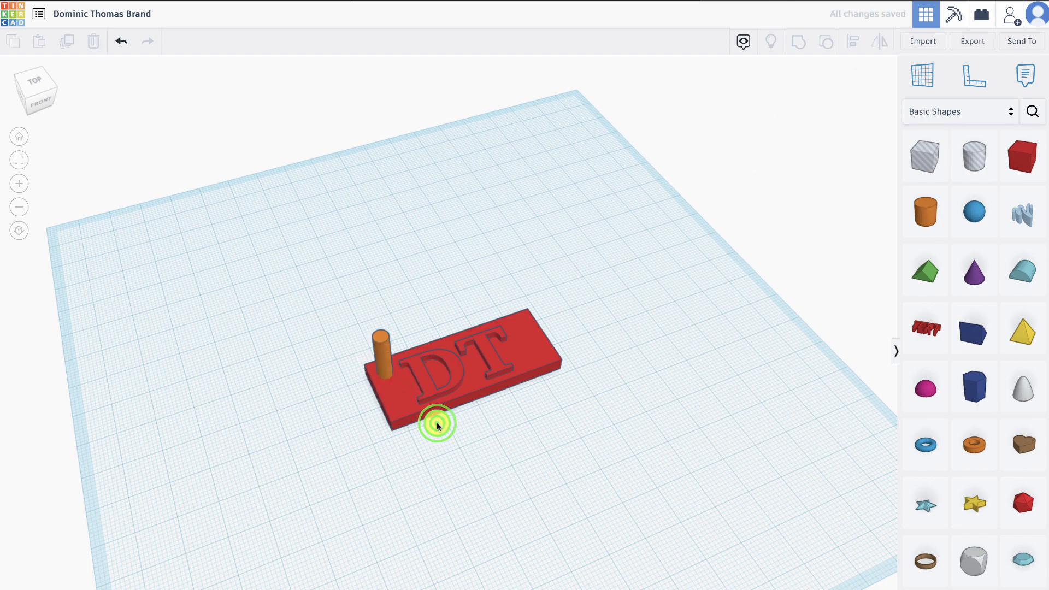
{"action": "right_click_drag", "start_coordinate": [437, 423], "coordinate": [432, 495]}
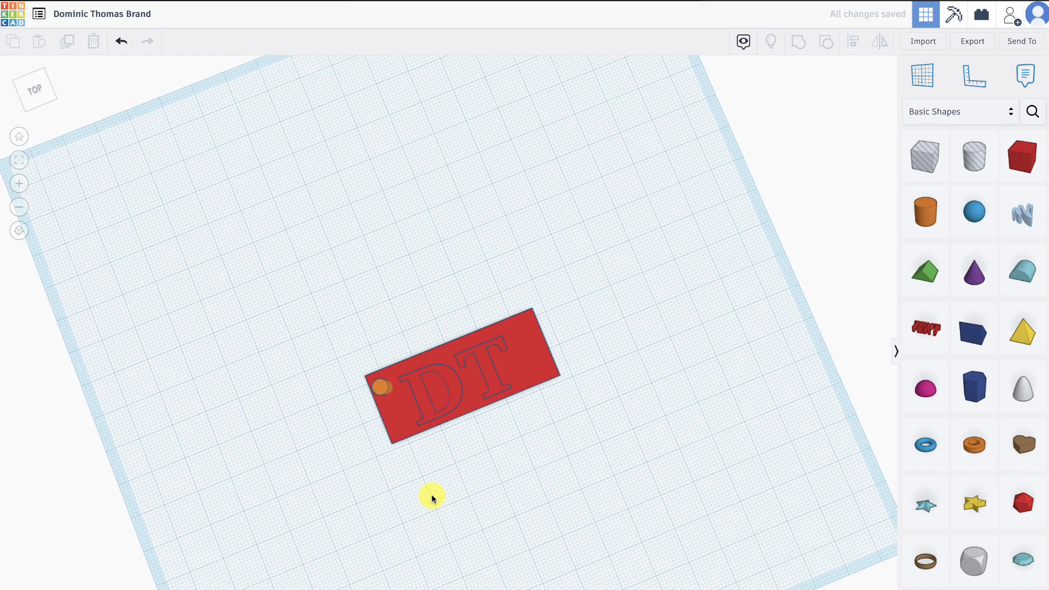
{"action": "left_click", "coordinate": [384, 395]}
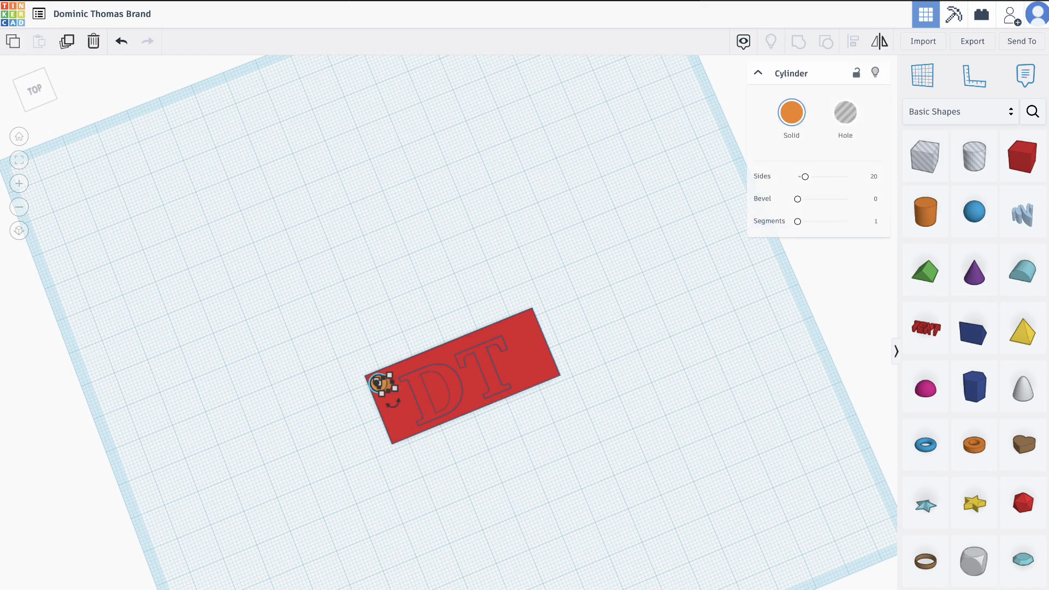
{"action": "left_click", "coordinate": [326, 409]}
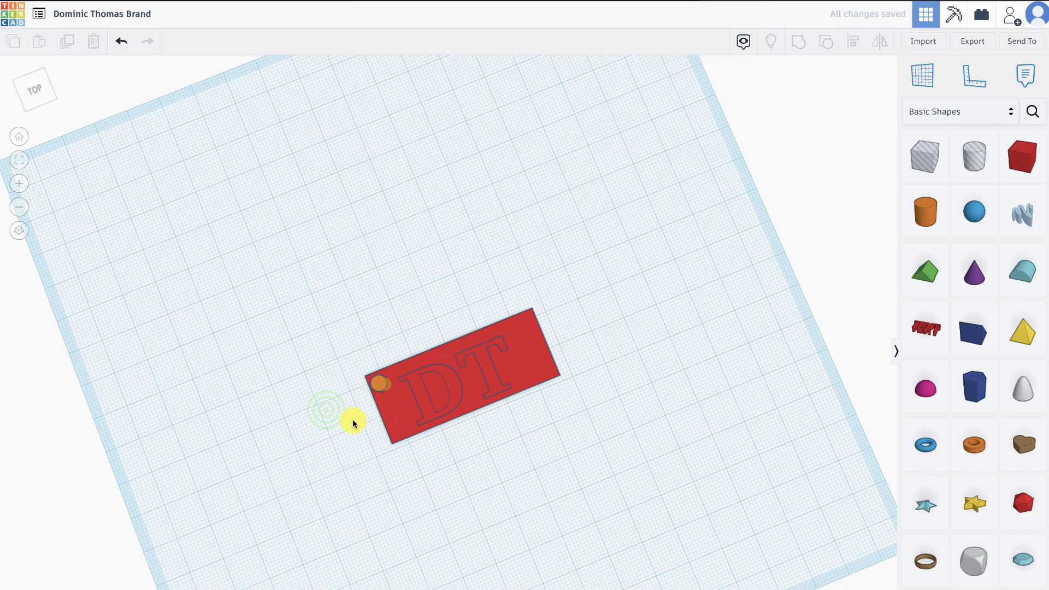
- Change the small cylinder at the plate's corner from a solid to a hole
{"action": "right_click_drag", "start_coordinate": [352, 418], "coordinate": [281, 358]}
{"action": "left_click", "coordinate": [377, 347]}
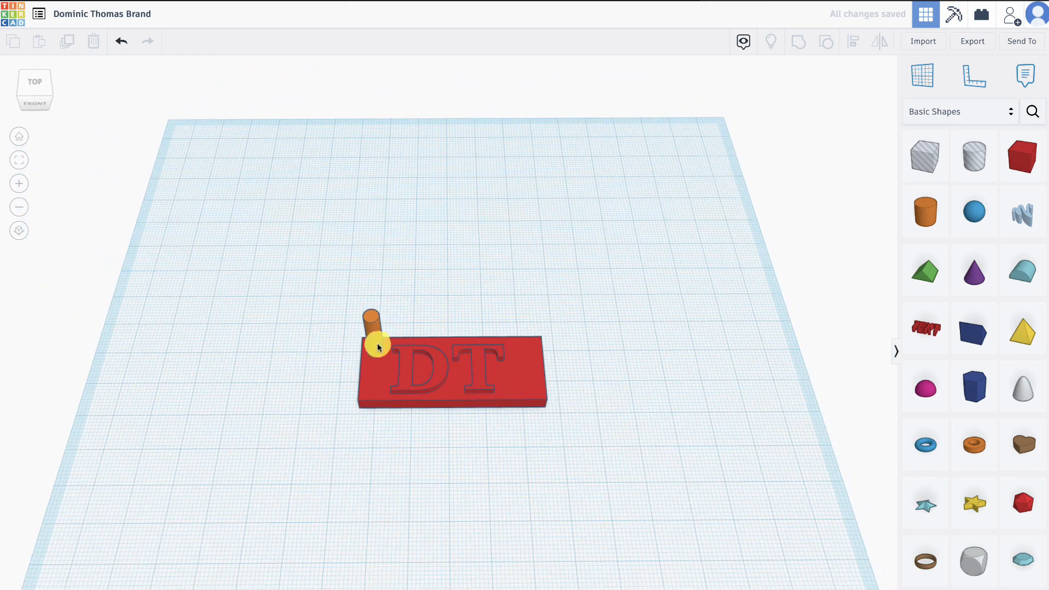
{"action": "left_click", "coordinate": [845, 129]}
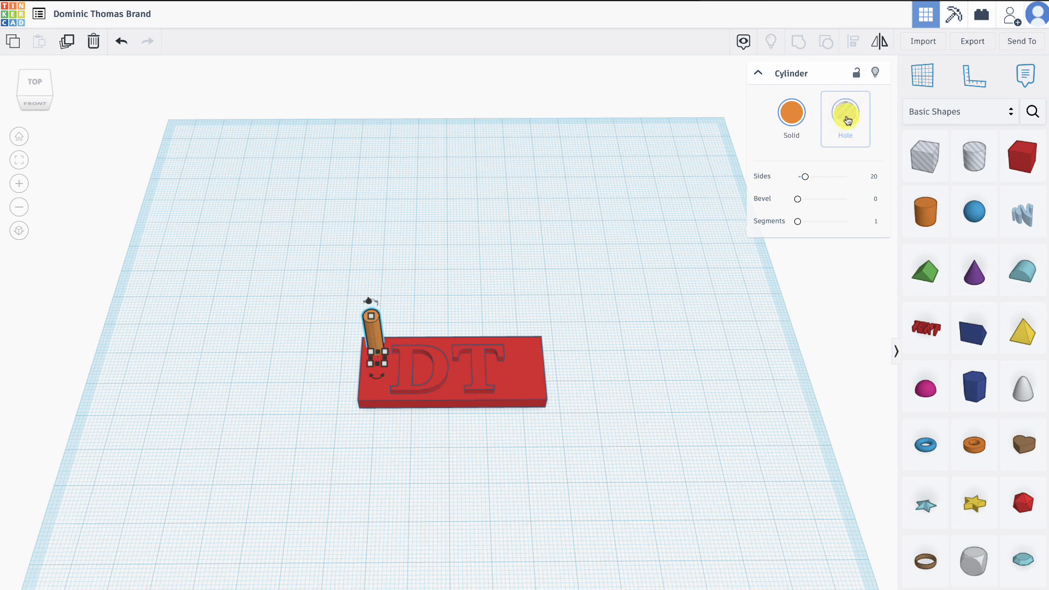
{"action": "left_click", "coordinate": [847, 121]}
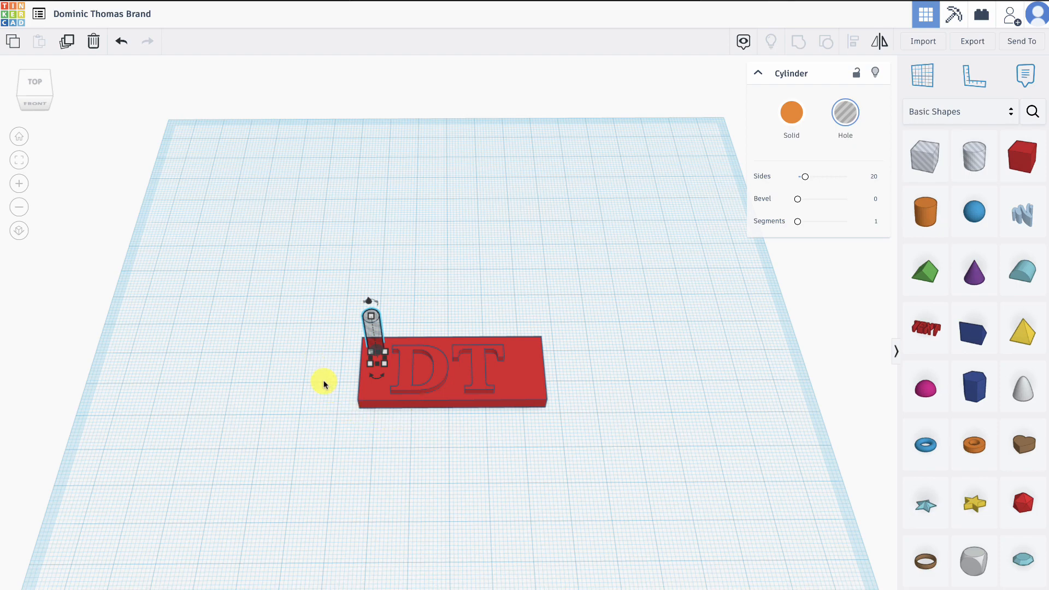
- Group the hole cylinder with the DT plate to cut a round hole through its corner
{"action": "right_click_drag", "start_coordinate": [324, 384], "coordinate": [335, 295]}
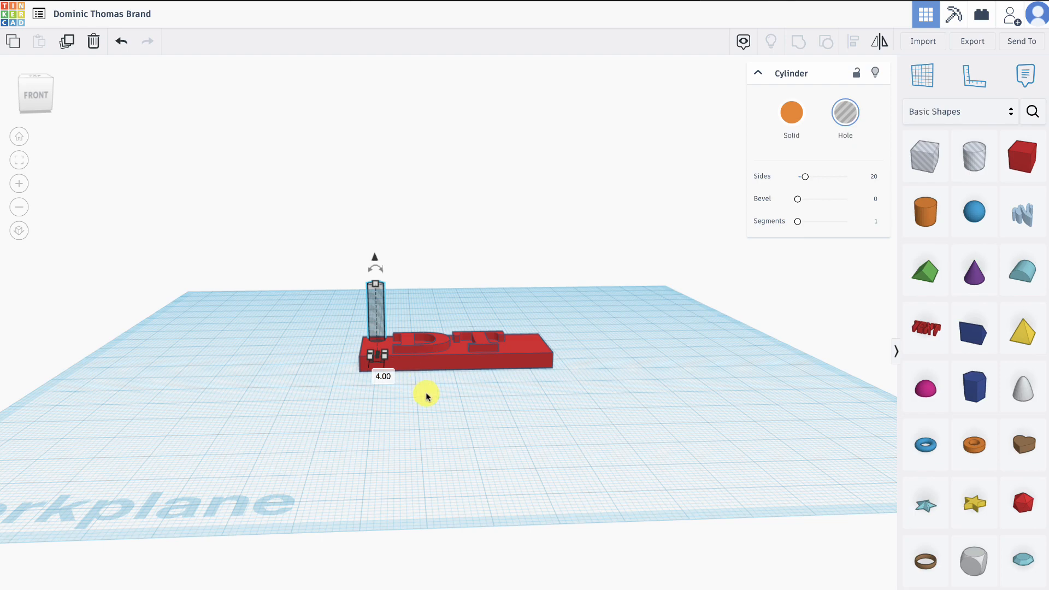
{"action": "right_click_drag", "start_coordinate": [426, 391], "coordinate": [430, 464]}
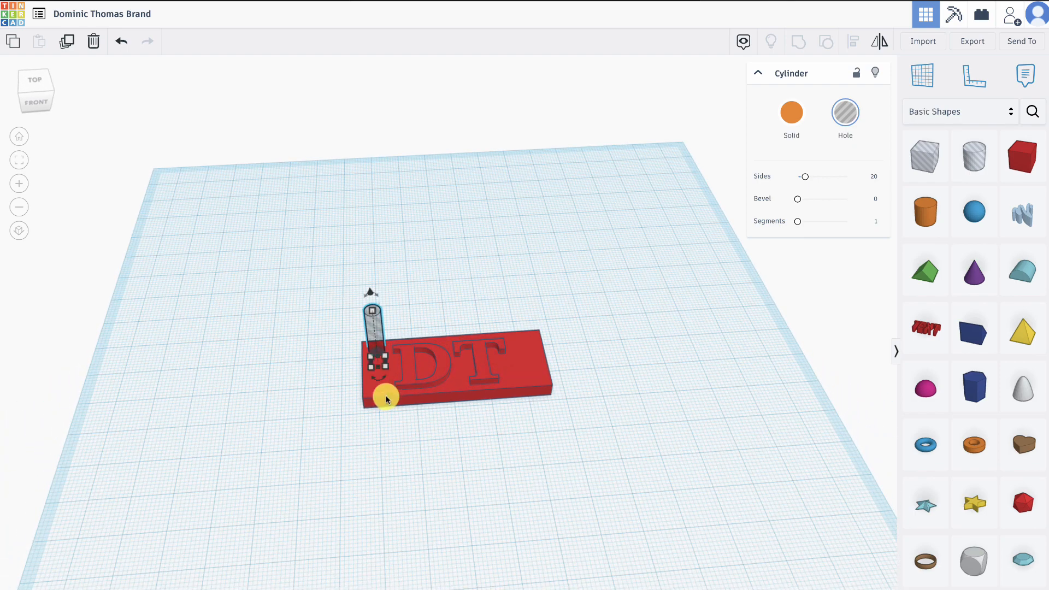
{"action": "left_click", "coordinate": [305, 341]}
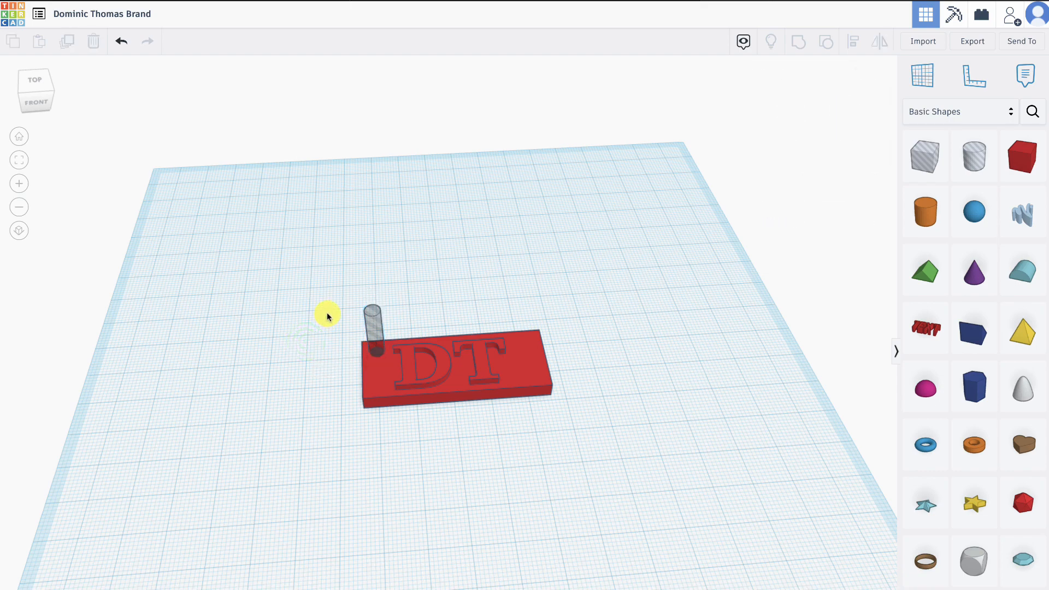
{"action": "left_click_drag", "start_coordinate": [322, 306], "coordinate": [573, 411]}
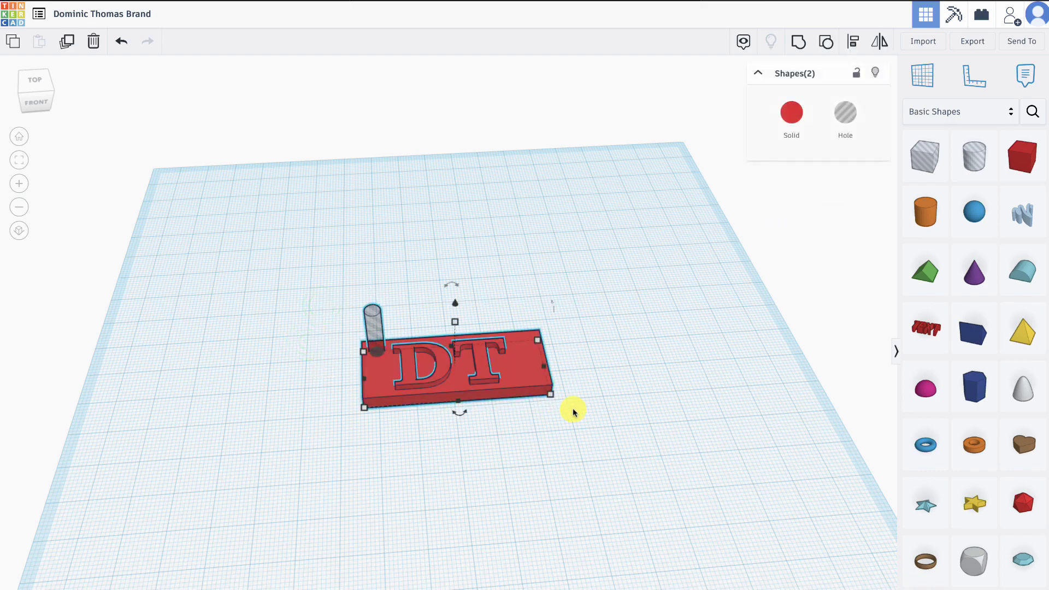
{"action": "left_click", "coordinate": [796, 48]}
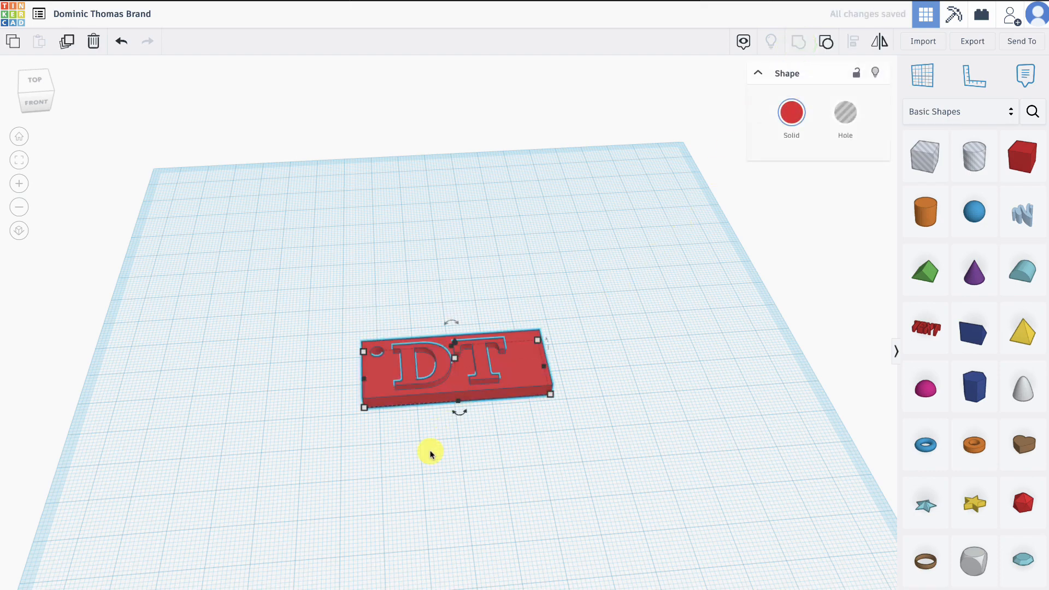
{"action": "right_click_drag", "start_coordinate": [430, 454], "coordinate": [411, 567]}
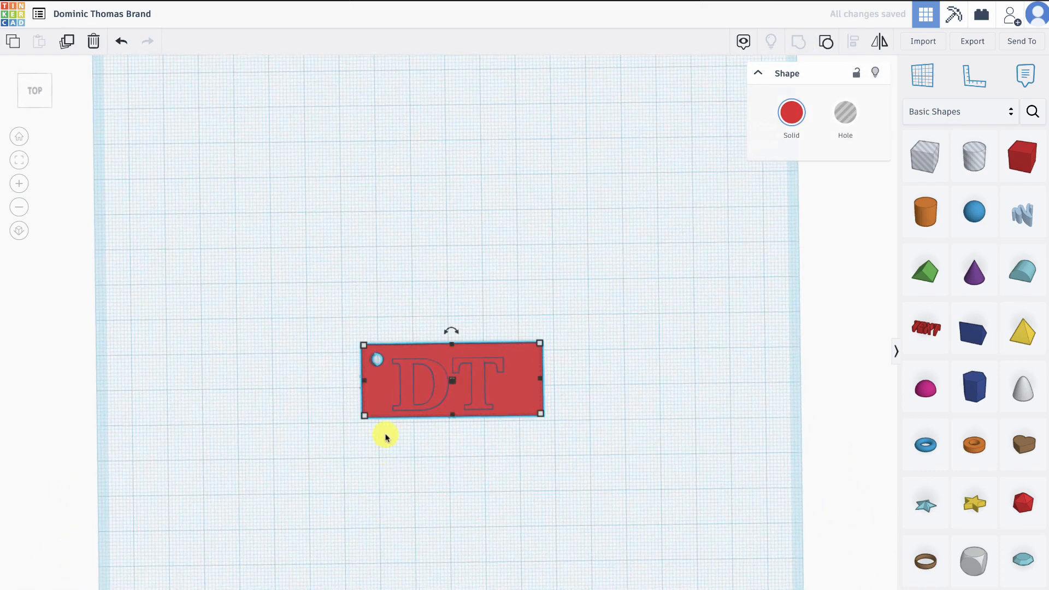
{"action": "left_click", "coordinate": [613, 317]}
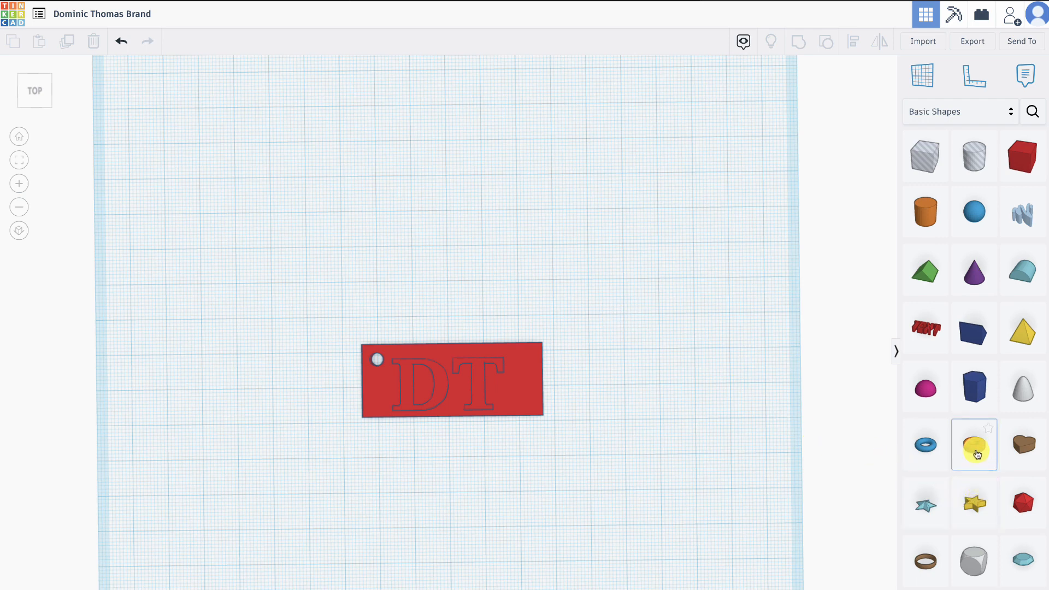
- Place a tube over the plate and stretch it into an oval ring about 101 by 31 mm that overlaps the plate's corners
{"action": "left_click_drag", "start_coordinate": [974, 445], "coordinate": [397, 363]}
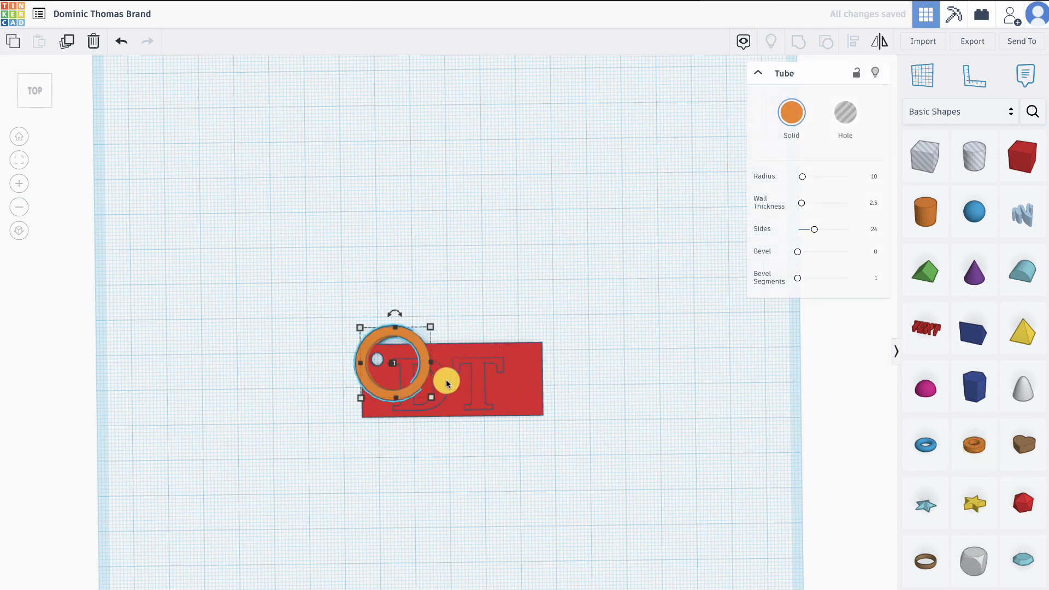
{"action": "left_click_drag", "start_coordinate": [431, 397], "coordinate": [563, 434]}
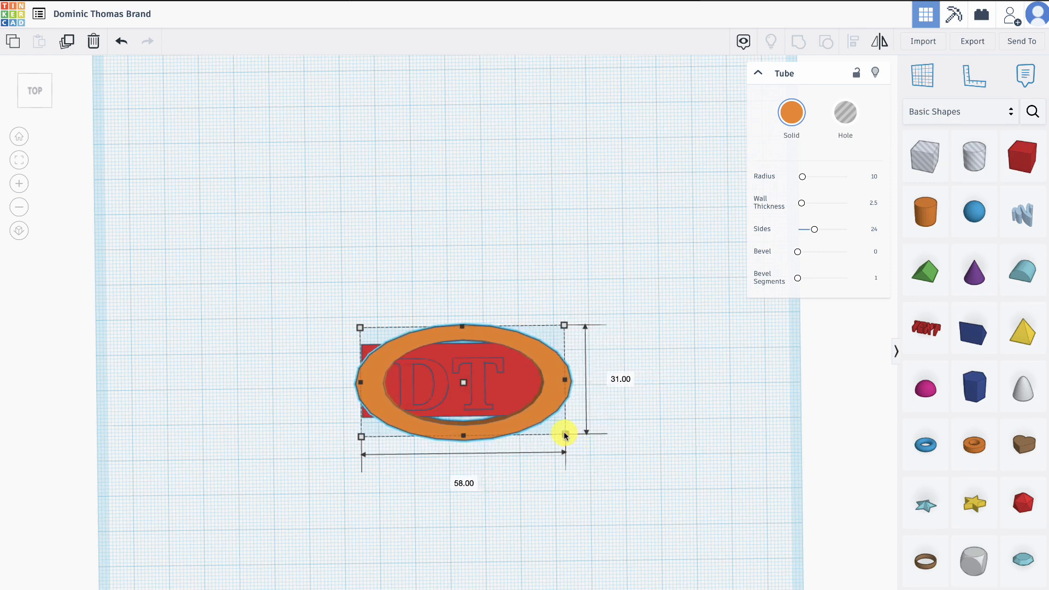
{"action": "left_click_drag", "start_coordinate": [354, 384], "coordinate": [259, 384]}
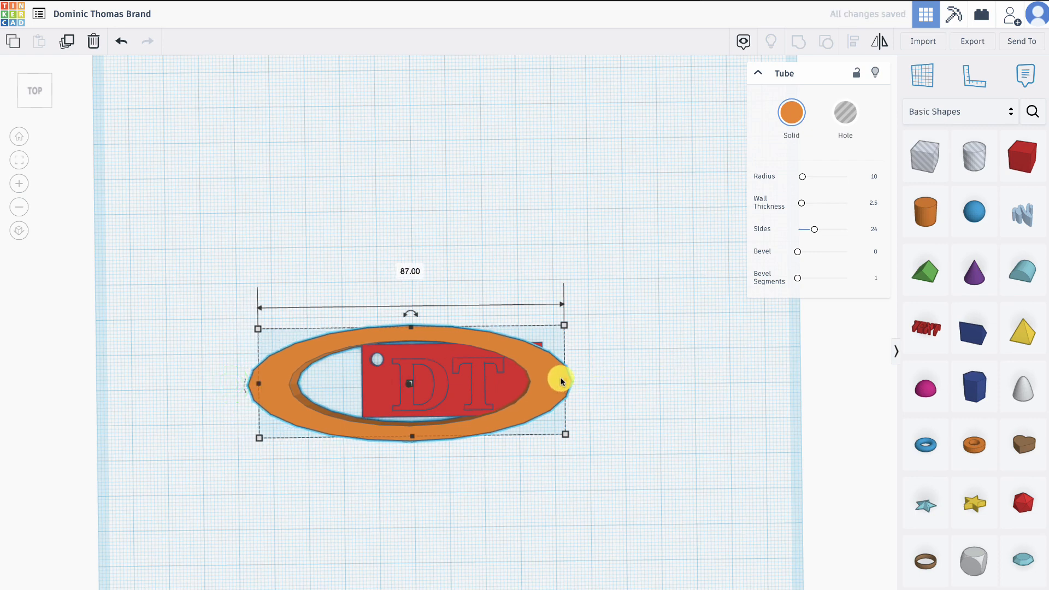
{"action": "left_click_drag", "start_coordinate": [561, 381], "coordinate": [628, 379]}
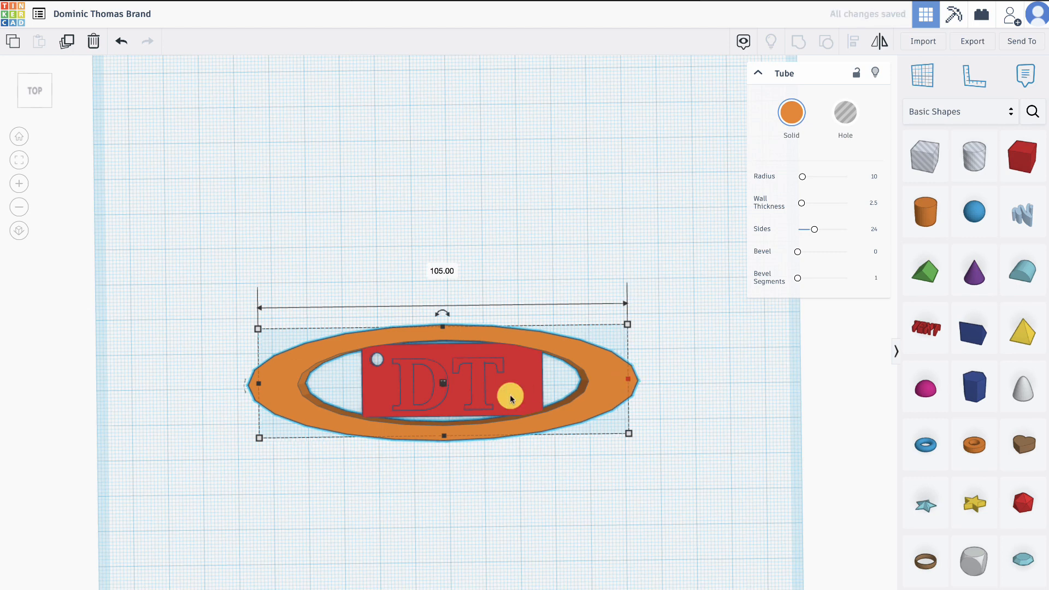
{"action": "left_click_drag", "start_coordinate": [263, 384], "coordinate": [274, 384]}
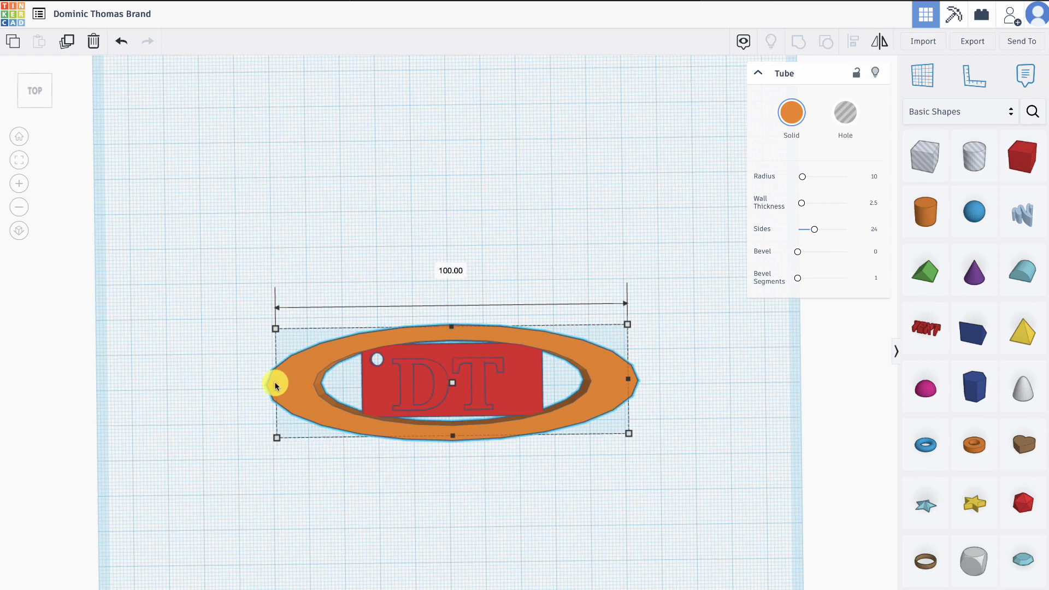
- Turn the oval tube into a hole and group it with the plate to trim the plate's corners
{"action": "left_click", "coordinate": [845, 113]}
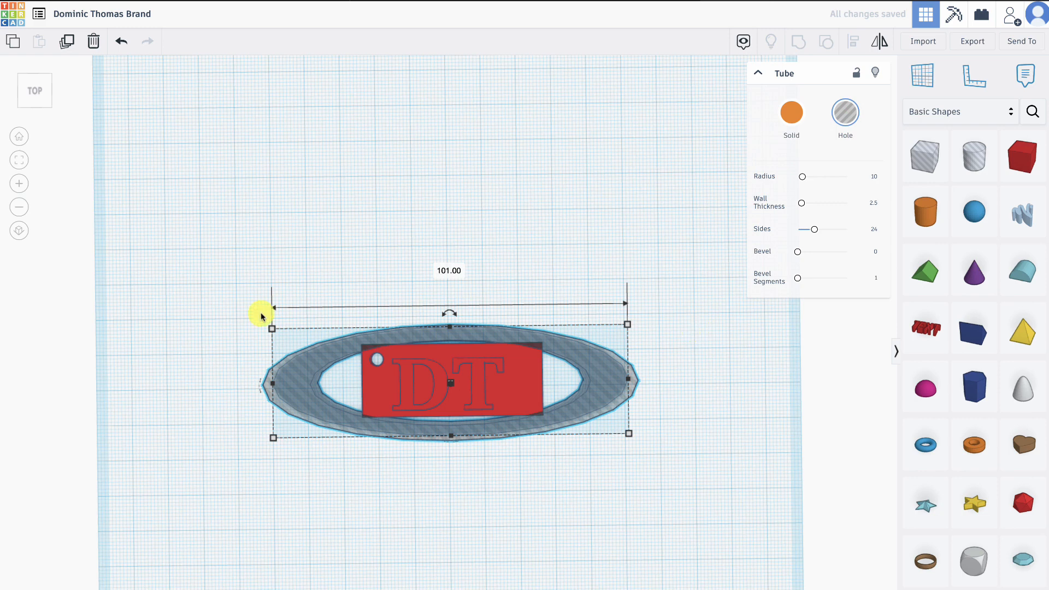
{"action": "mouse_move", "coordinate": [206, 265]}
{"action": "left_mouse_down"}
{"action": "mouse_move", "coordinate": [399, 394]}
{"action": "mouse_move", "coordinate": [651, 480]}
{"action": "mouse_move", "coordinate": [705, 487]}
{"action": "left_mouse_up"}
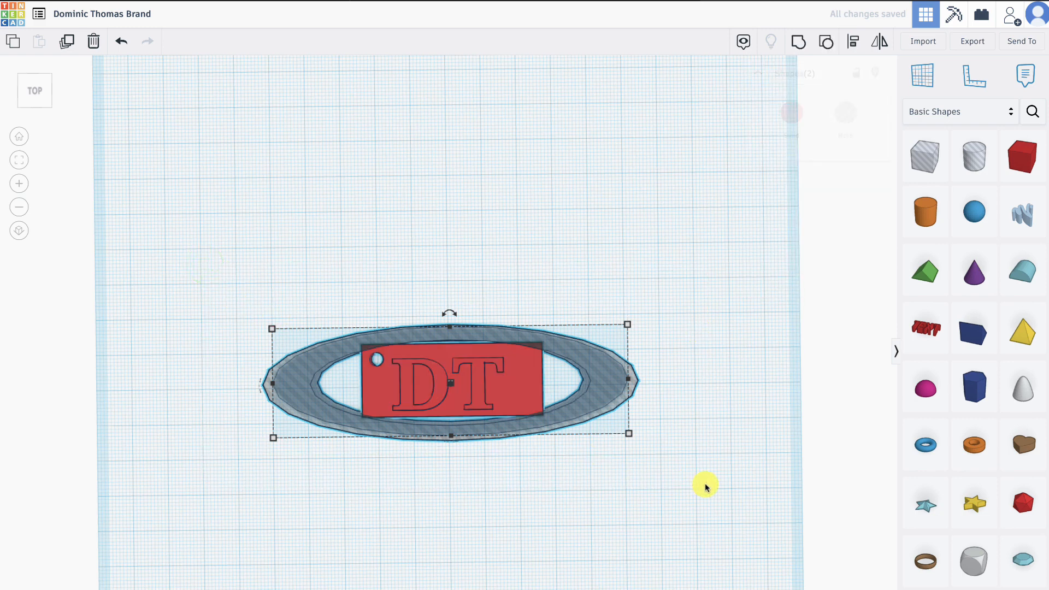
{"action": "left_click", "coordinate": [799, 45]}
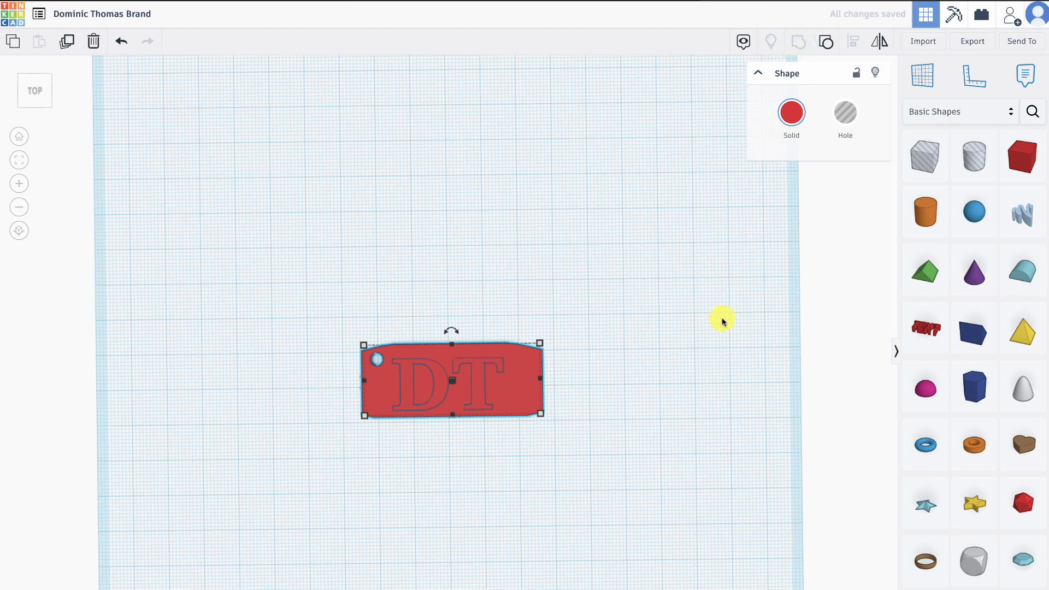
{"action": "left_click", "coordinate": [613, 438]}
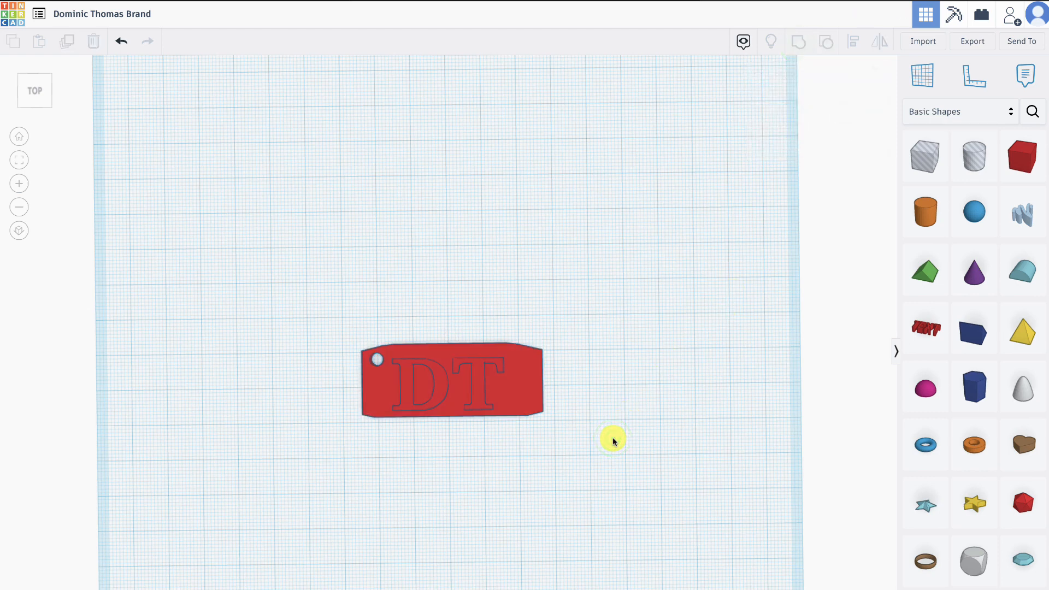
- Ungroup the tag twice to separate the oval tube hole, the cylinder hole, the plate and the DT text
{"action": "right_click_drag", "start_coordinate": [613, 442], "coordinate": [604, 413]}
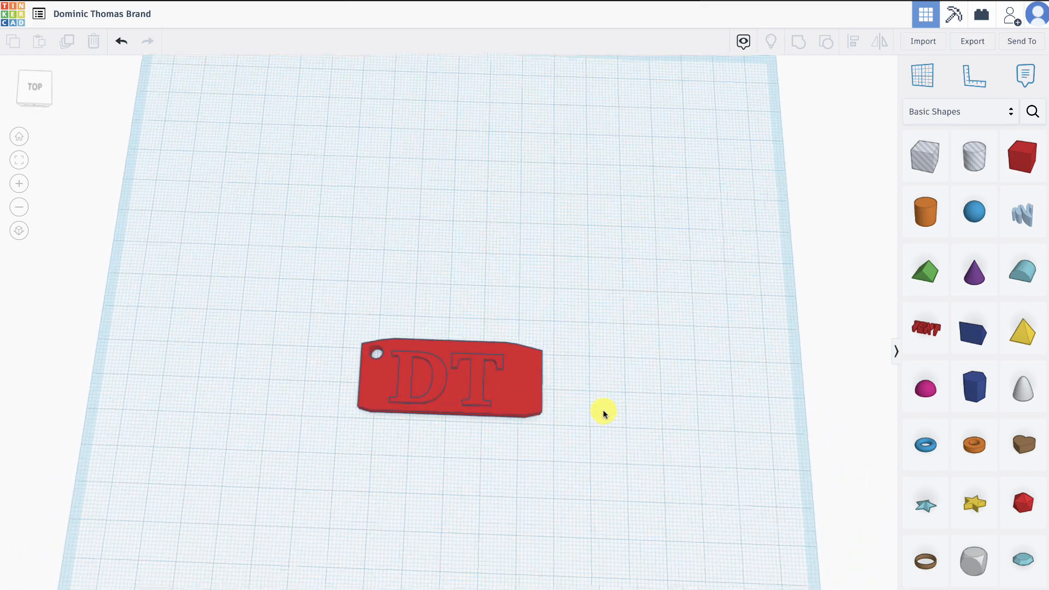
{"action": "left_click", "coordinate": [319, 313]}
{"action": "left_click_drag", "start_coordinate": [320, 313], "coordinate": [601, 440]}
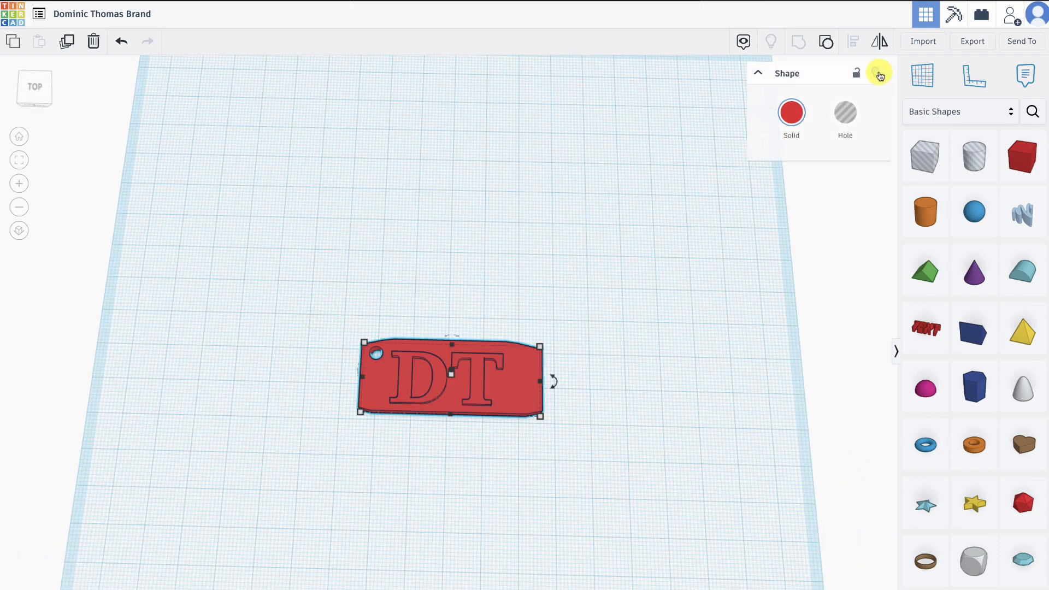
{"action": "left_click", "coordinate": [825, 41]}
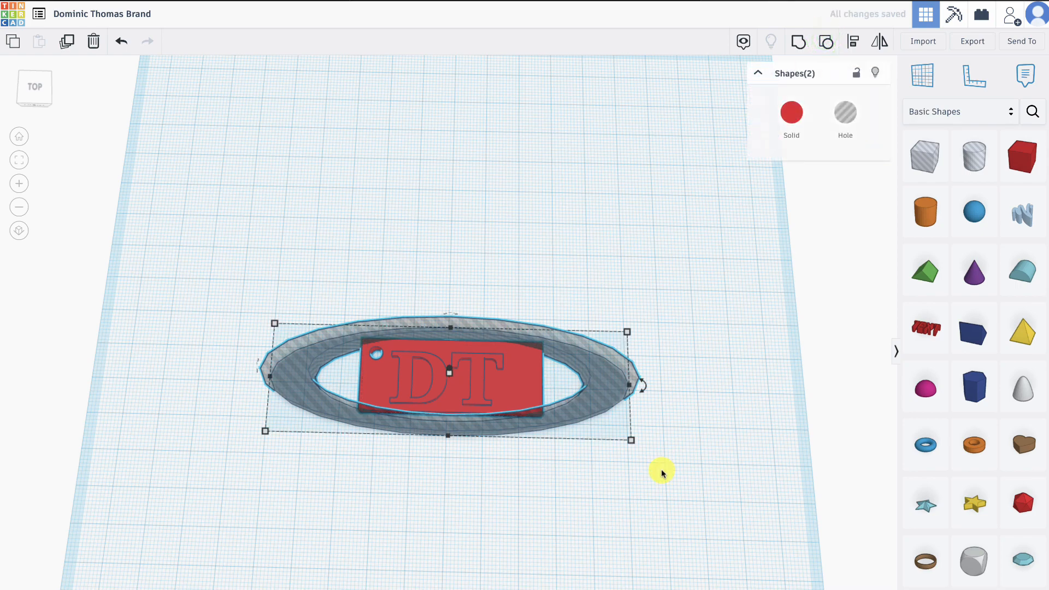
{"action": "left_click", "coordinate": [828, 43]}
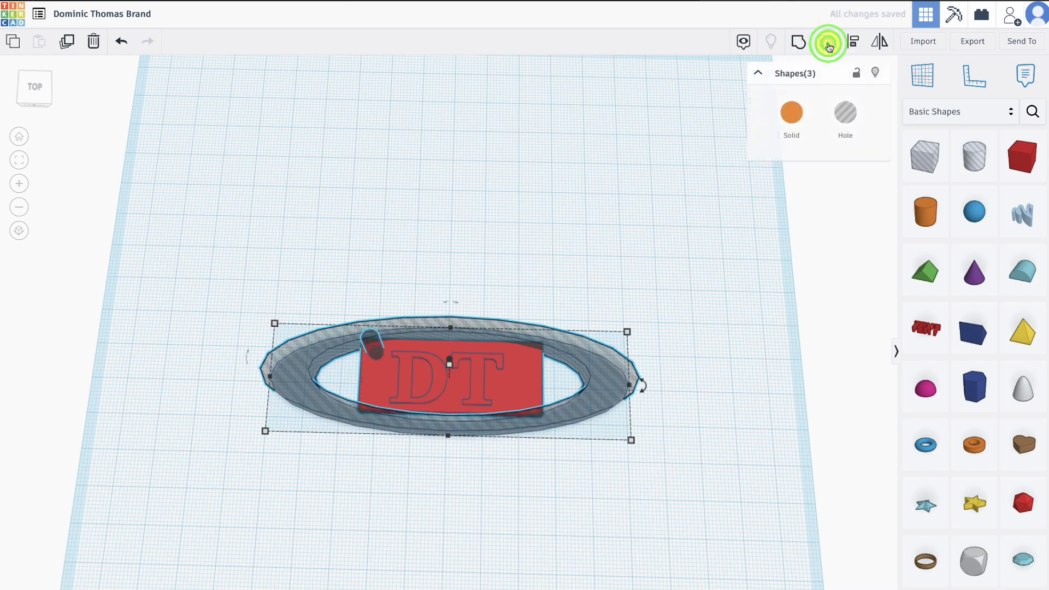
- Change the DT text on the plate from a solid to a hole
{"action": "left_click", "coordinate": [539, 497]}
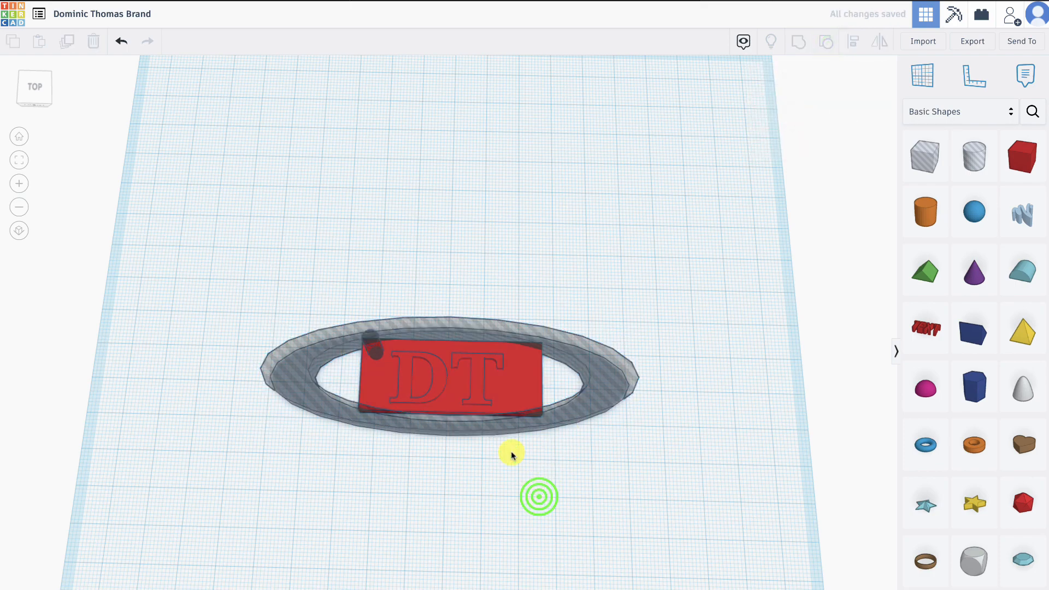
{"action": "left_click", "coordinate": [480, 382]}
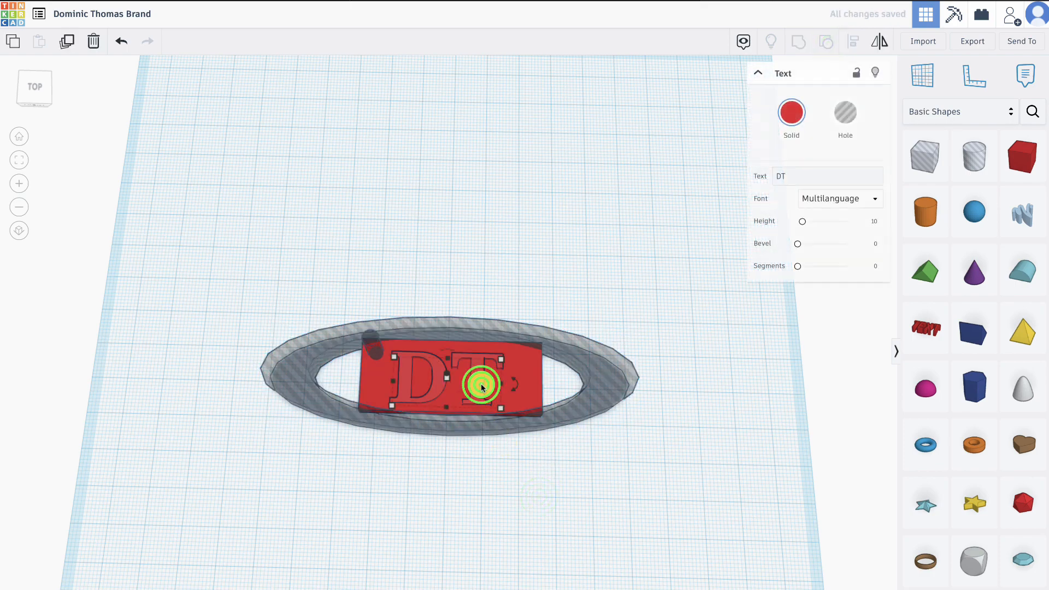
{"action": "left_click", "coordinate": [844, 127]}
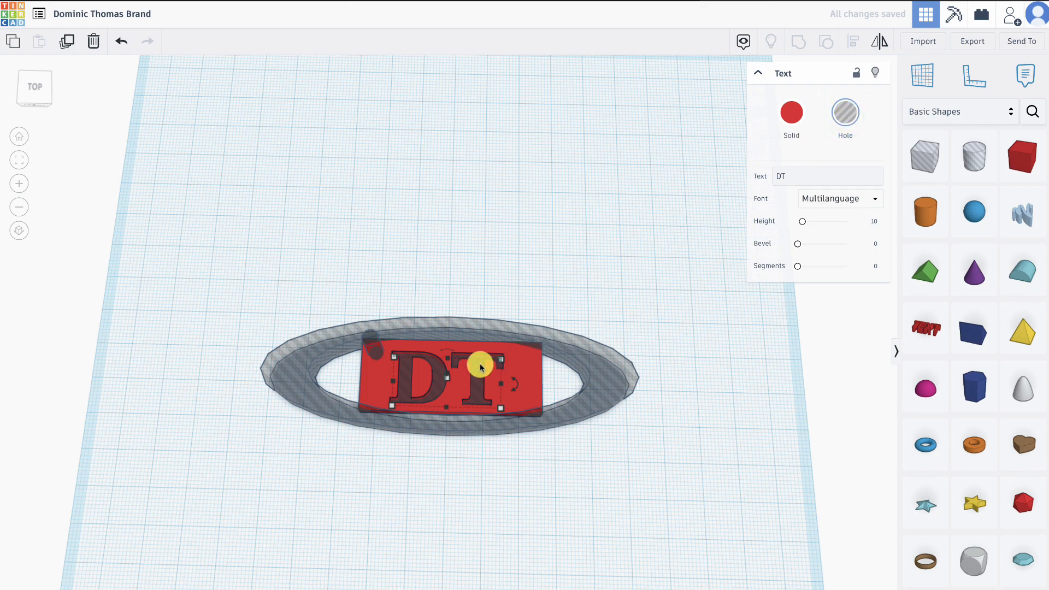
- Place a box behind the plate and shrink its depth to 2 mm, keeping it 20 mm wide
{"action": "scroll", "coordinate": [431, 380], "scroll_direction": "up", "scroll_amount": 4}
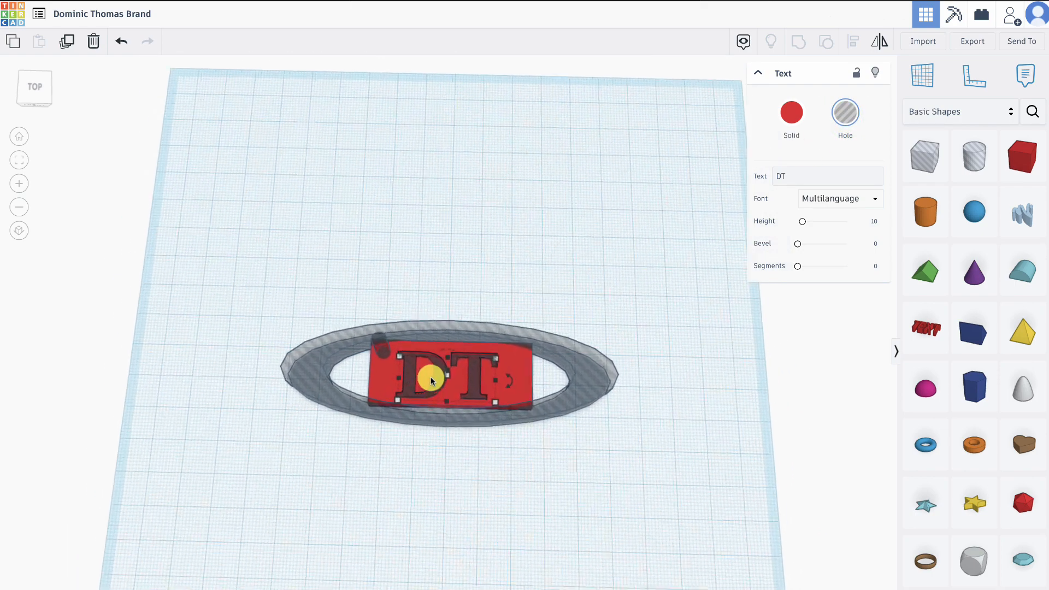
{"action": "scroll", "coordinate": [431, 380], "scroll_direction": "up", "scroll_amount": 2}
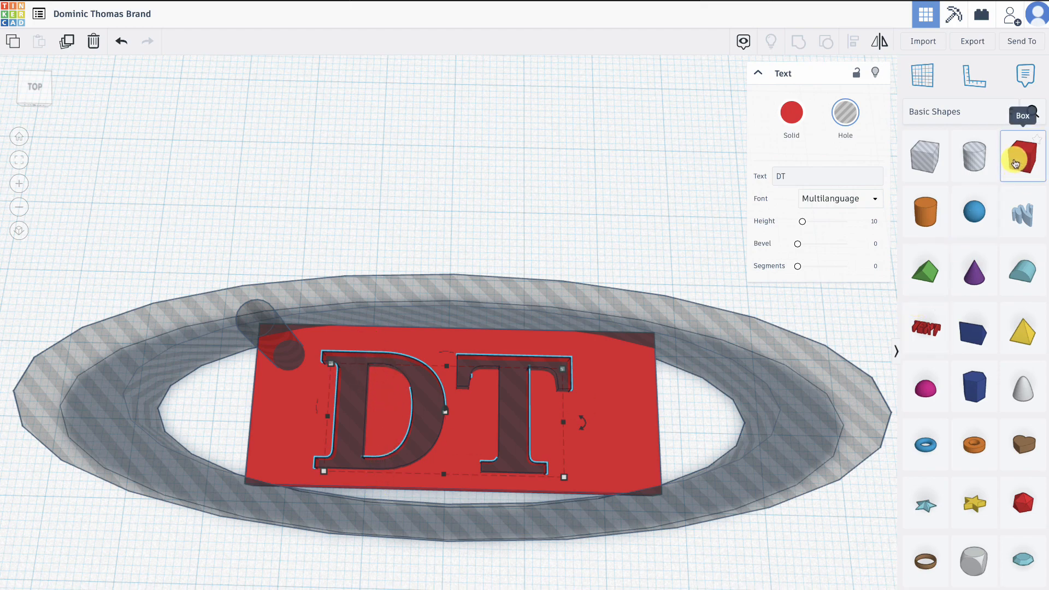
{"action": "left_click_drag", "start_coordinate": [1015, 162], "coordinate": [468, 194]}
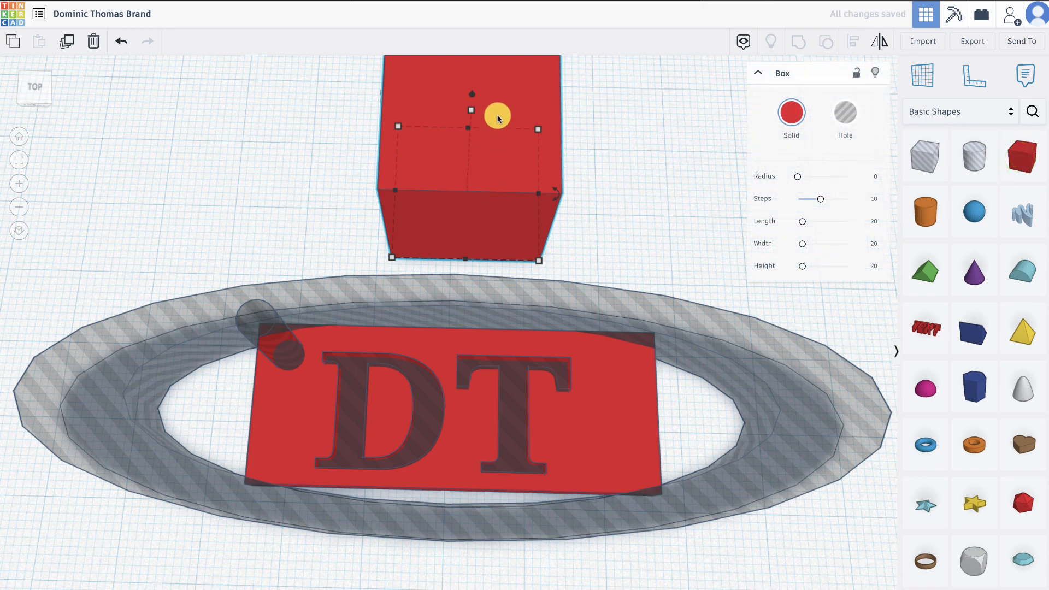
{"action": "left_click_drag", "start_coordinate": [398, 127], "coordinate": [393, 248]}
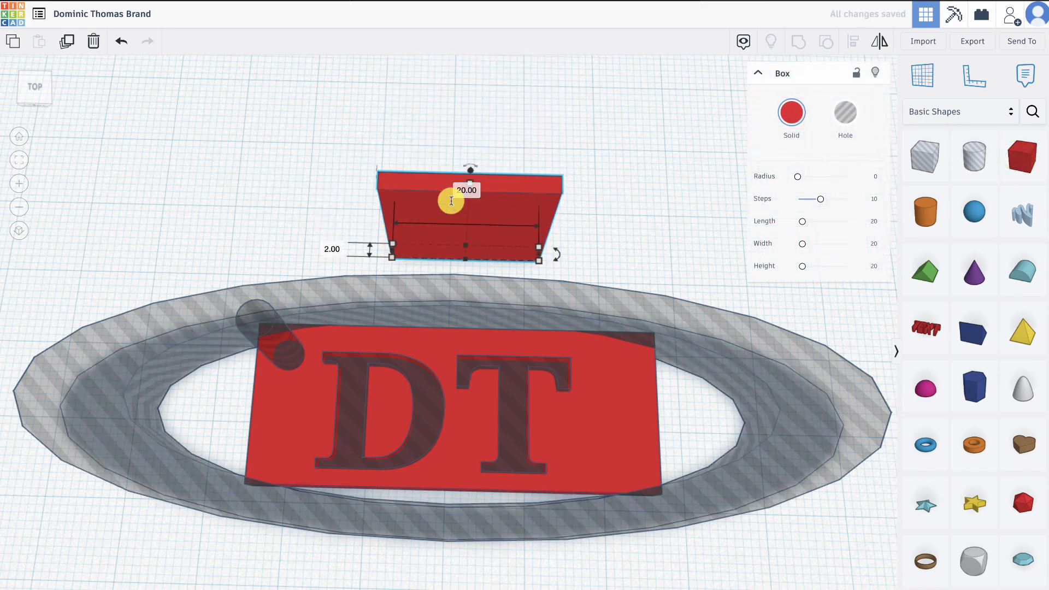
{"action": "left_click", "coordinate": [470, 185]}
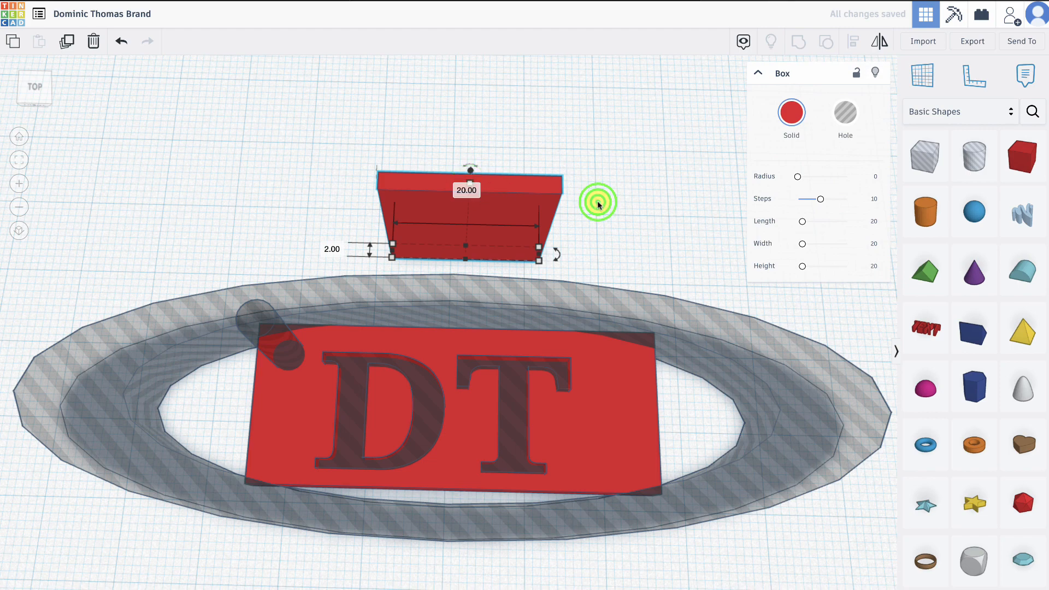
- Set the narrow box's height to 2 mm to make a thin bar
{"action": "right_click_drag", "start_coordinate": [600, 201], "coordinate": [557, 171]}
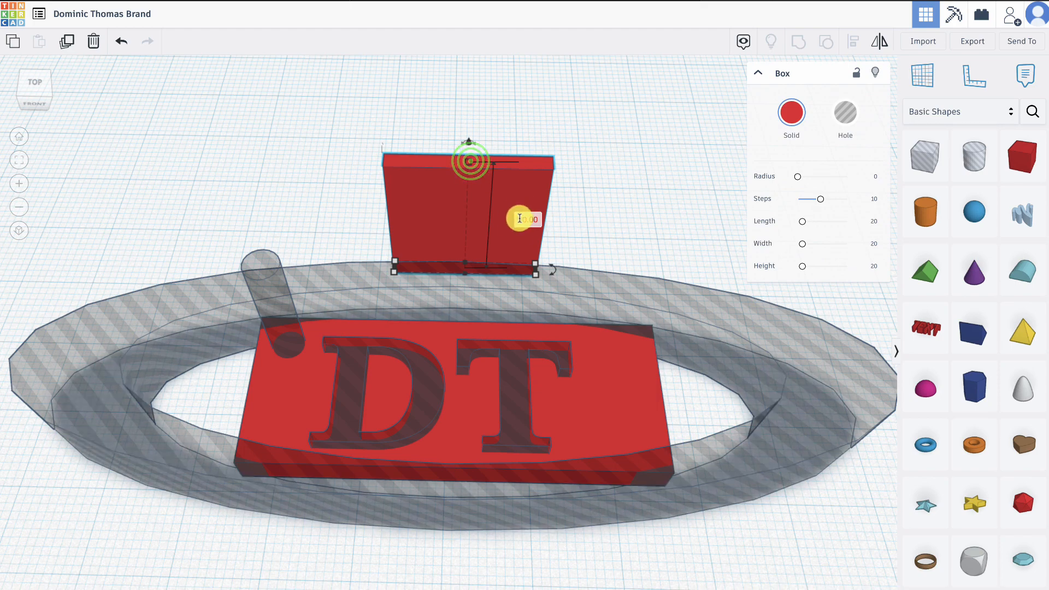
{"action": "left_click", "coordinate": [519, 219]}
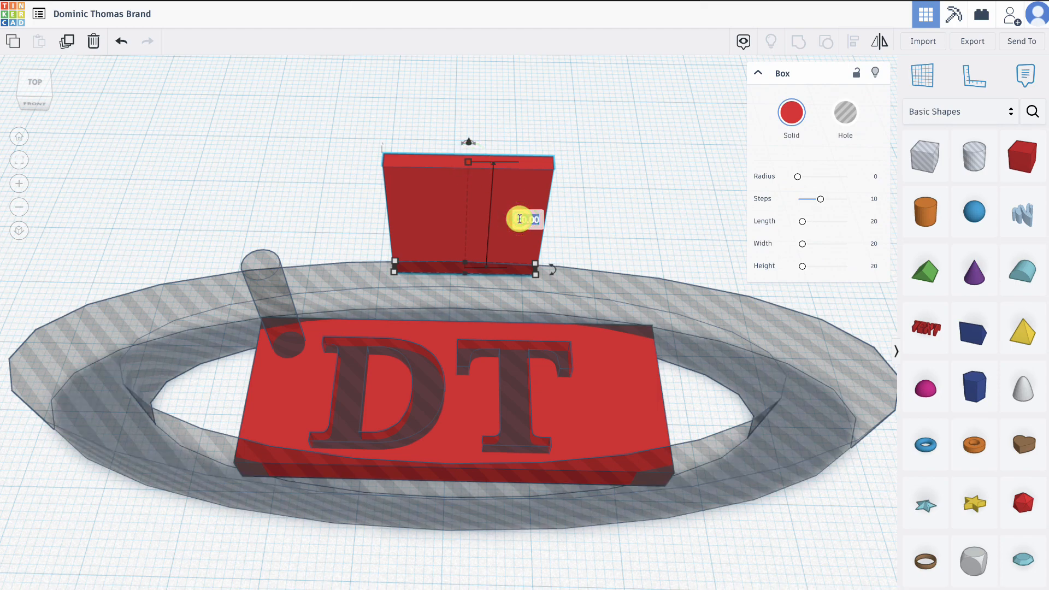
{"action": "type", "text": "2"}
{"action": "key", "text": "Return"}
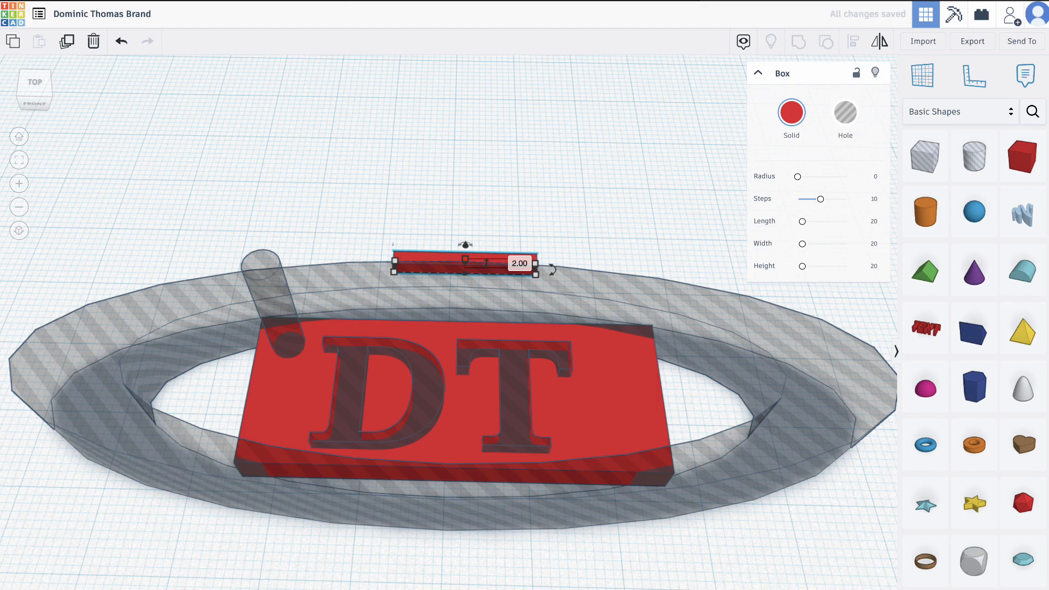
- Move the thin bar into the plate so it runs horizontally across the middle of the letter D
{"action": "left_click_drag", "start_coordinate": [433, 256], "coordinate": [352, 385]}
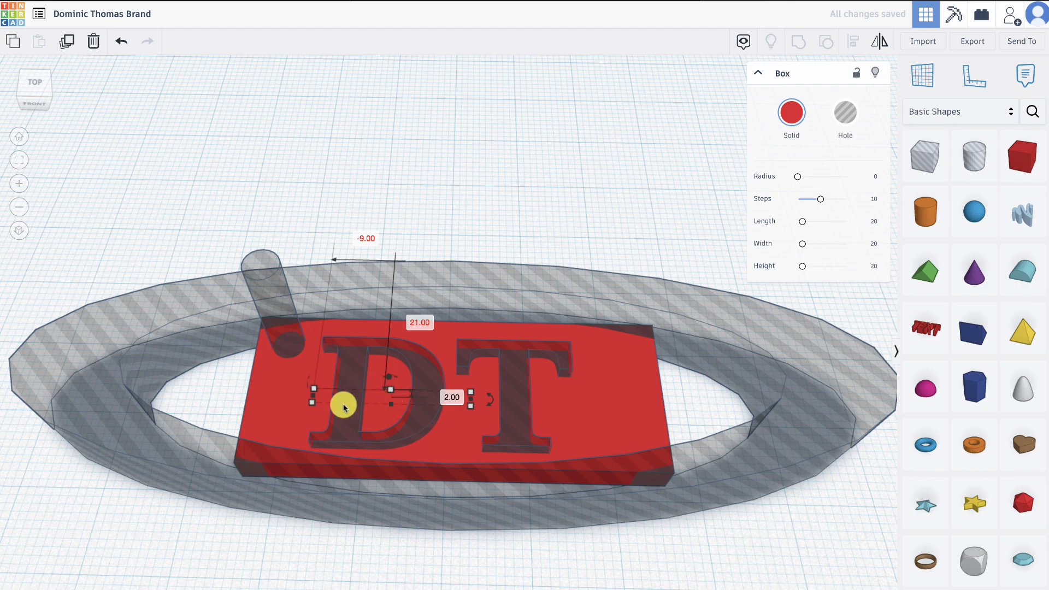
{"action": "left_click", "coordinate": [394, 402]}
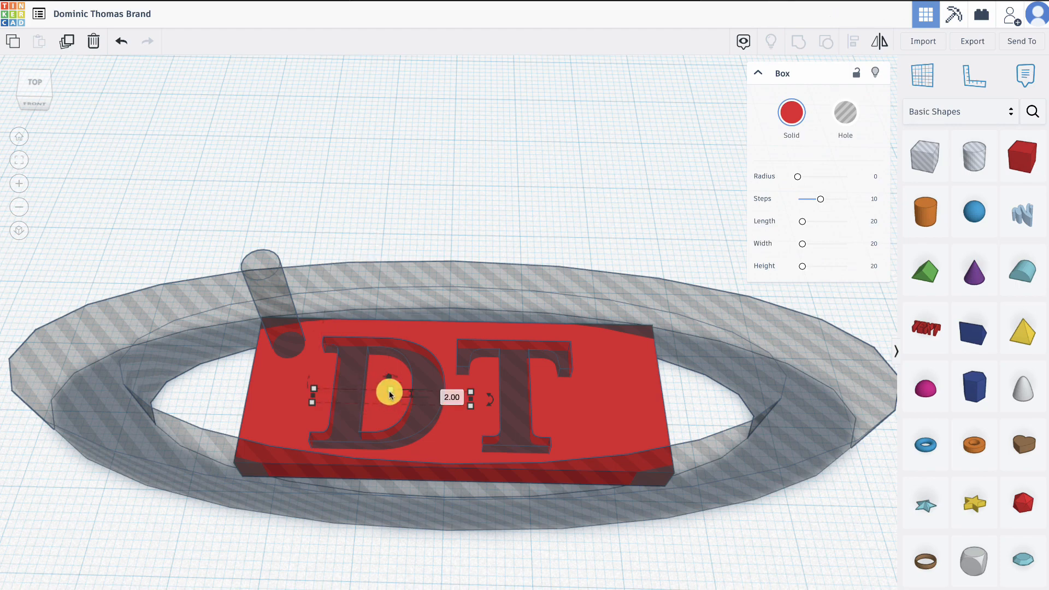
{"action": "left_click", "coordinate": [476, 186]}
{"action": "right_click_drag", "start_coordinate": [475, 185], "coordinate": [480, 281]}
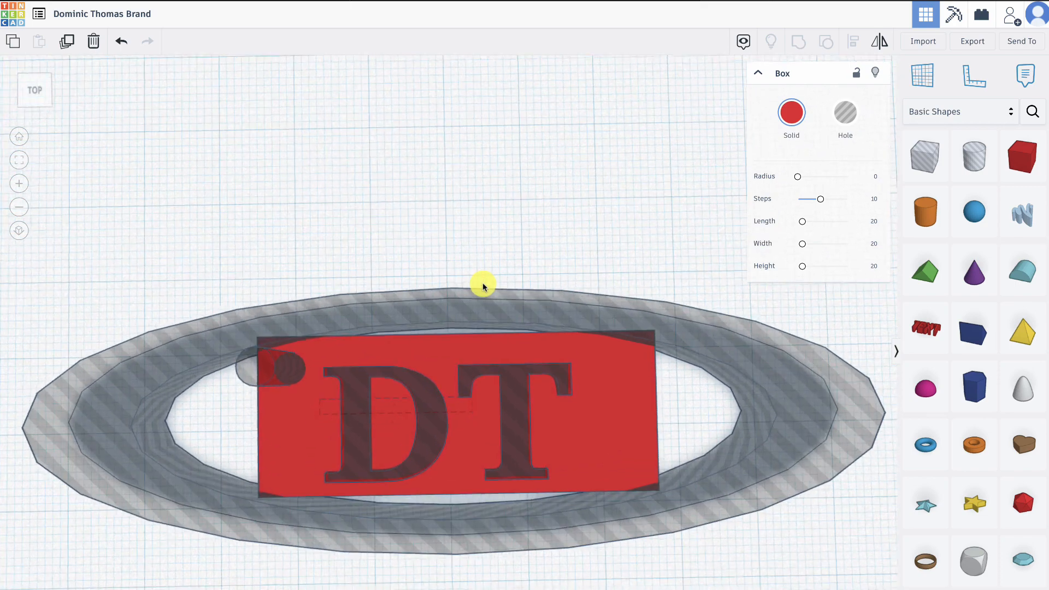
{"action": "scroll", "coordinate": [483, 284], "scroll_direction": "down", "scroll_amount": 4}
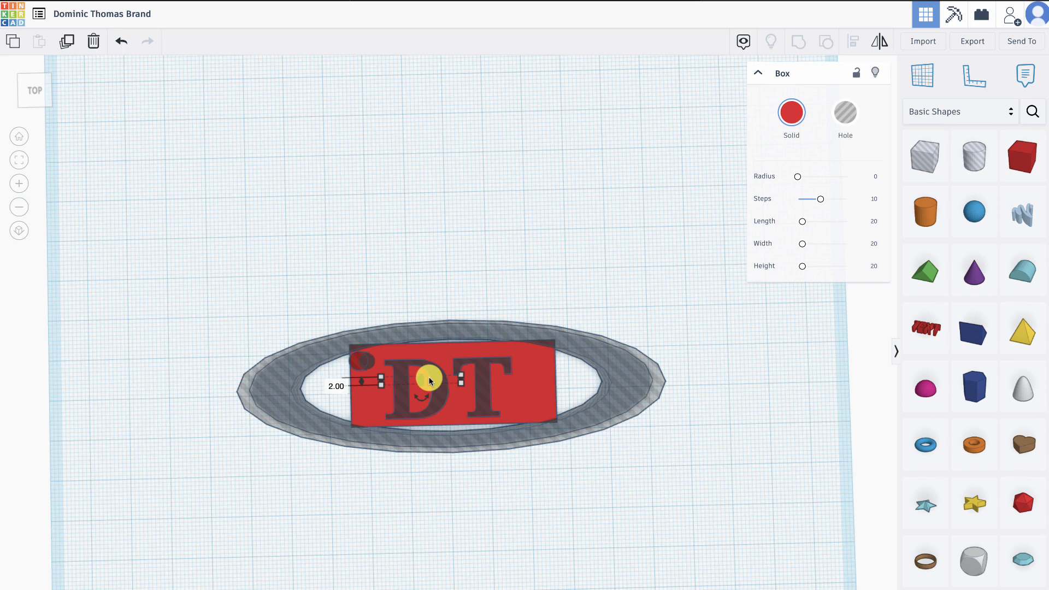
{"action": "key", "text": "Down"}
{"action": "key", "text": "Down"}
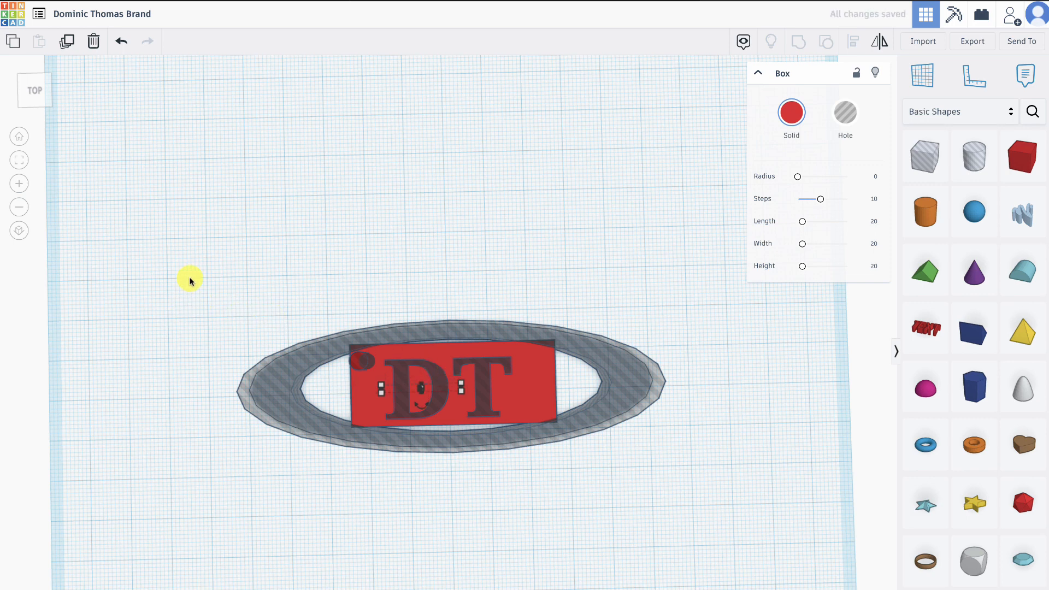
- Group all five shapes to cut the DT letters through the plate, with the bar bridging the D
{"action": "left_click_drag", "start_coordinate": [190, 281], "coordinate": [727, 489]}
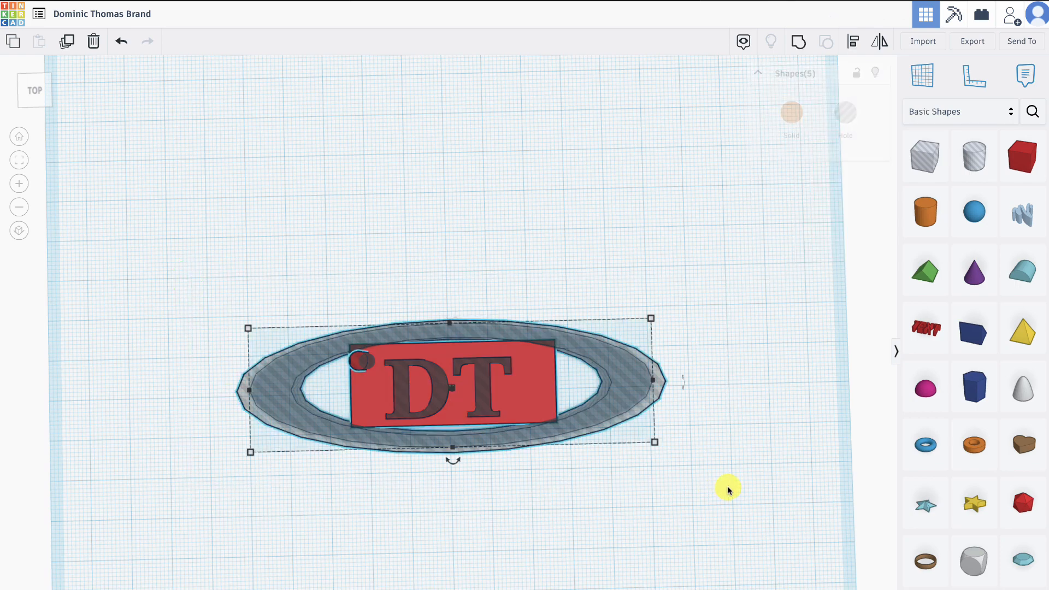
{"action": "left_click", "coordinate": [797, 42]}
{"action": "left_click", "coordinate": [511, 477]}
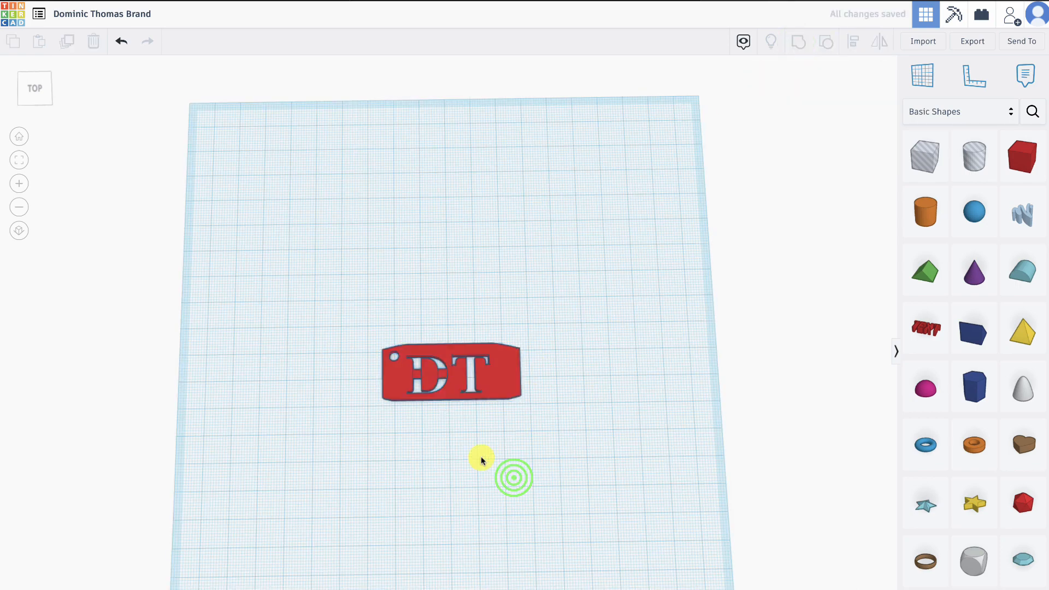
- Export everything in the design as an .STL file for 3D printing
{"action": "right_click_drag", "start_coordinate": [480, 458], "coordinate": [447, 405]}
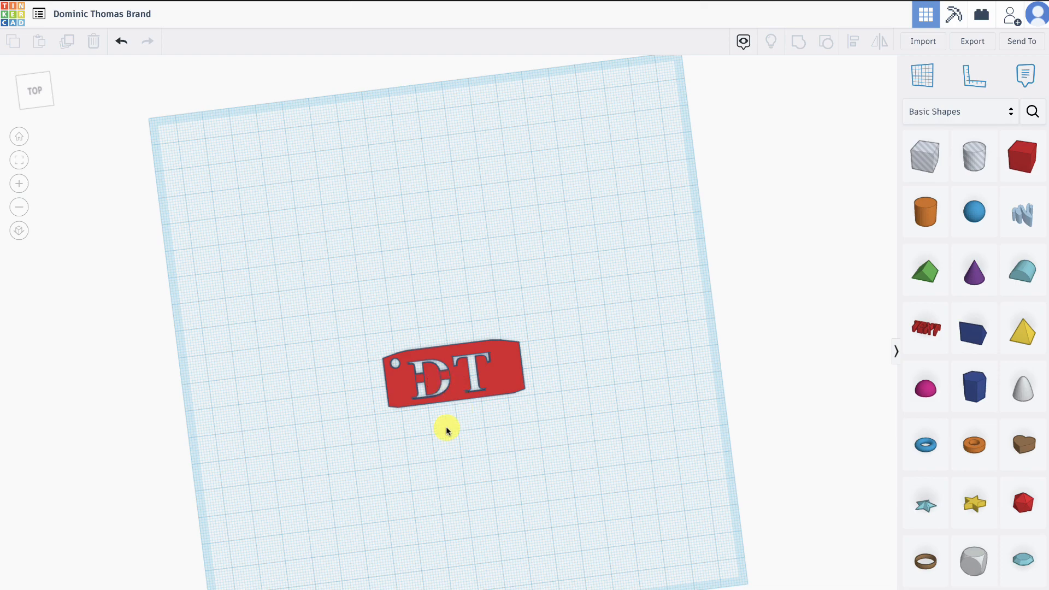
{"action": "right_click_drag", "start_coordinate": [446, 431], "coordinate": [425, 407]}
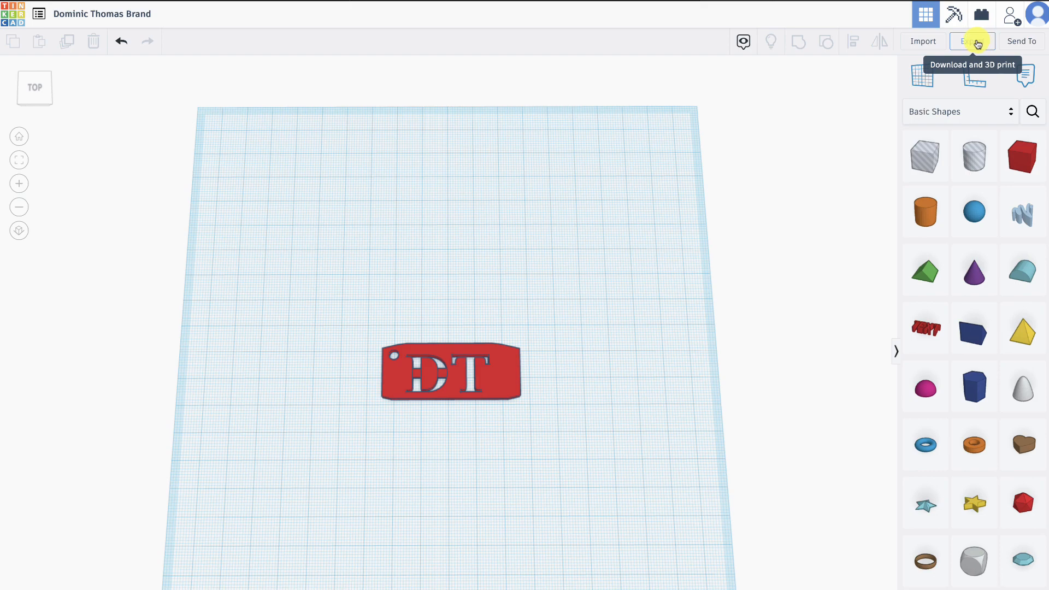
{"action": "left_click", "coordinate": [973, 42]}
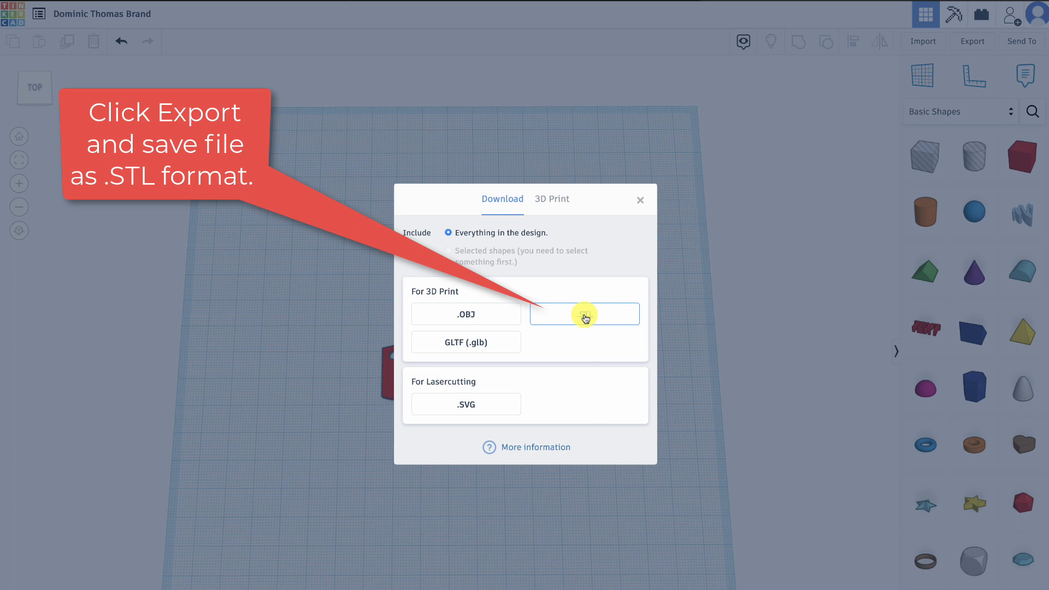
{"action": "left_click", "coordinate": [585, 316]}
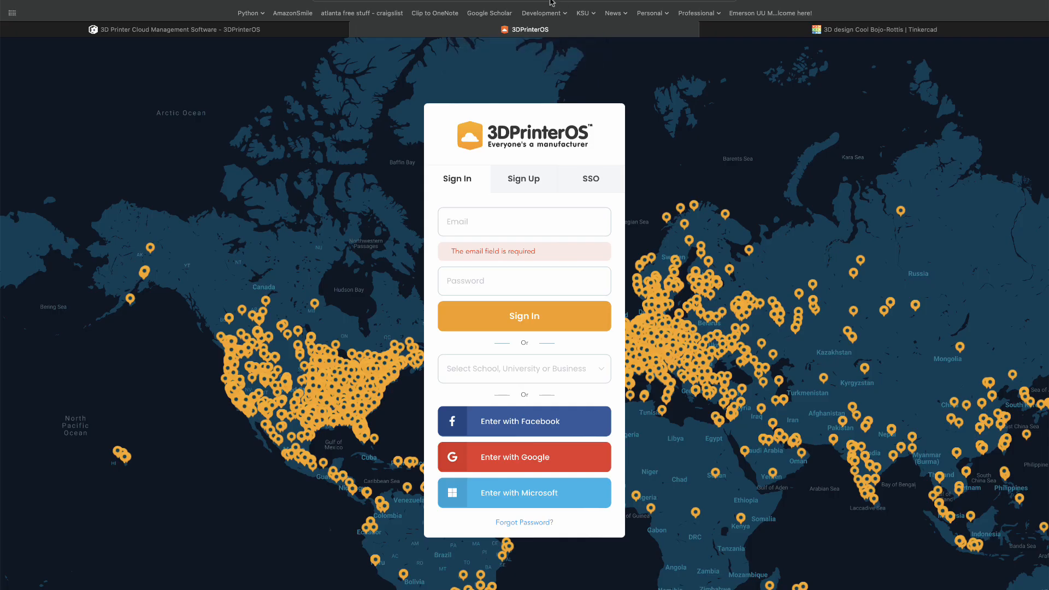
- Switch to the 3DPrinterOS website by looking up "3dprinteros", open its sign-in page and dismiss the saved login suggestions
{"action": "left_click", "coordinate": [550, 1]}
{"action": "type", "text": "3dprinter"}
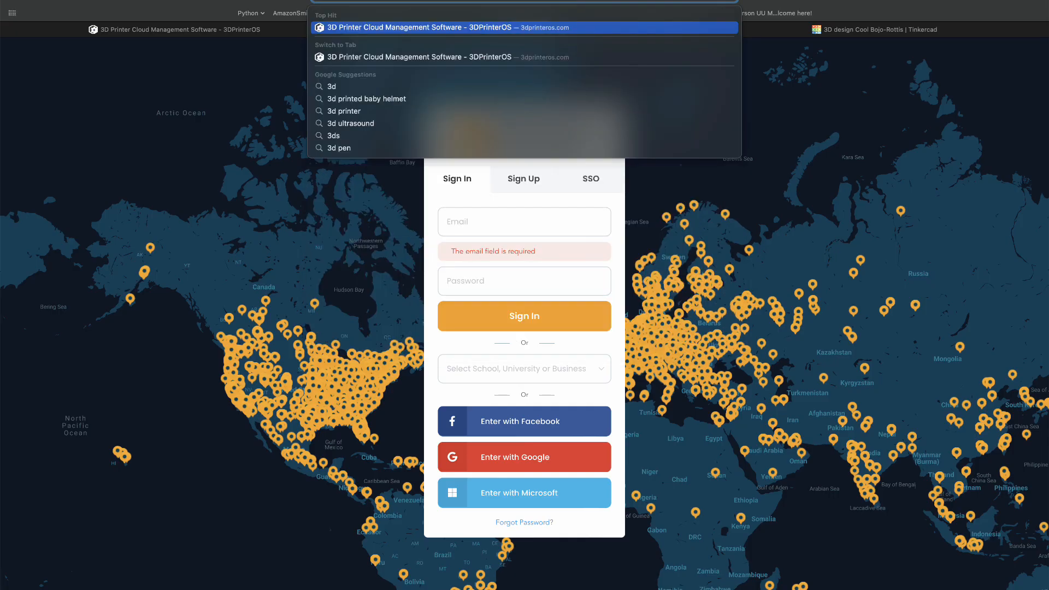
{"action": "type", "text": "os"}
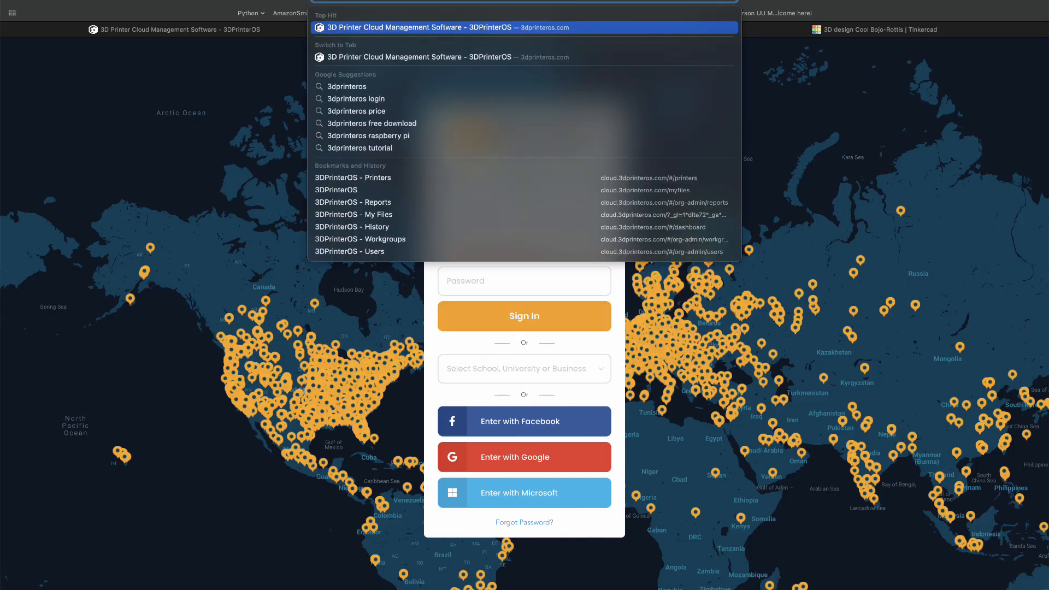
{"action": "key", "text": "Return"}
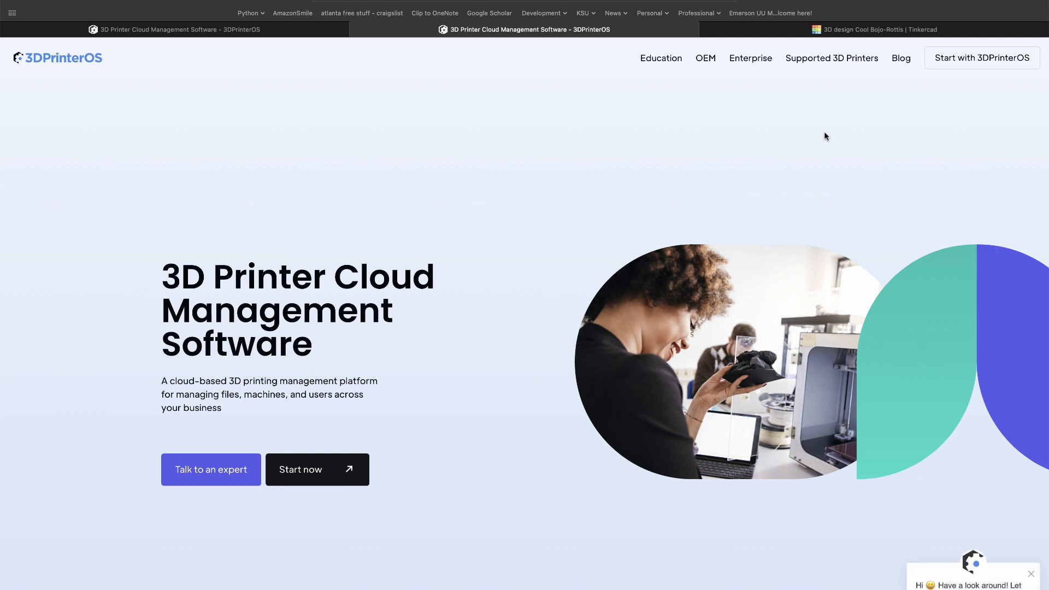
{"action": "left_click", "coordinate": [955, 64]}
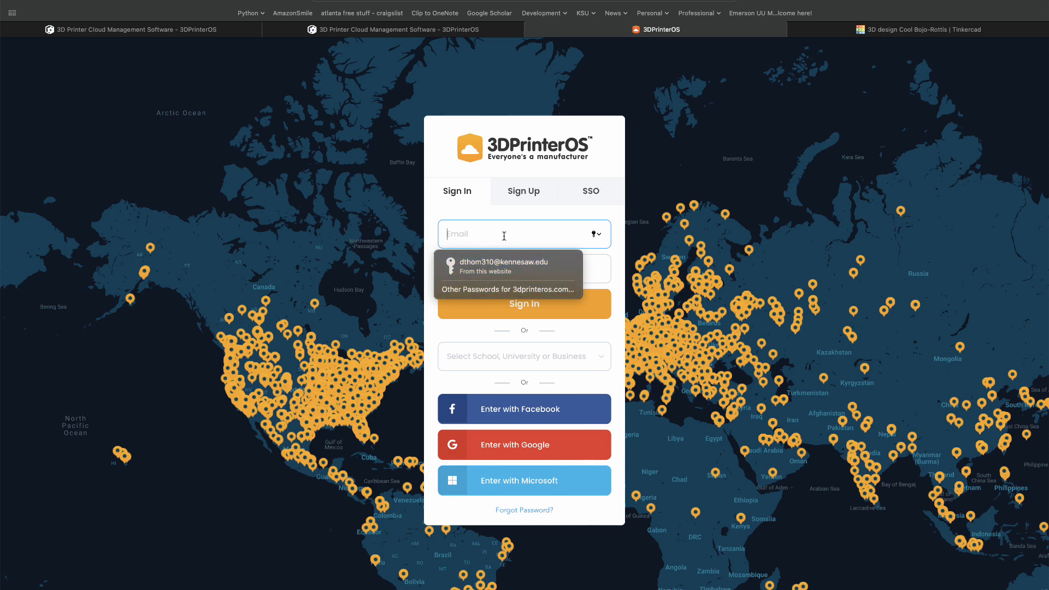
{"action": "left_click", "coordinate": [510, 290]}
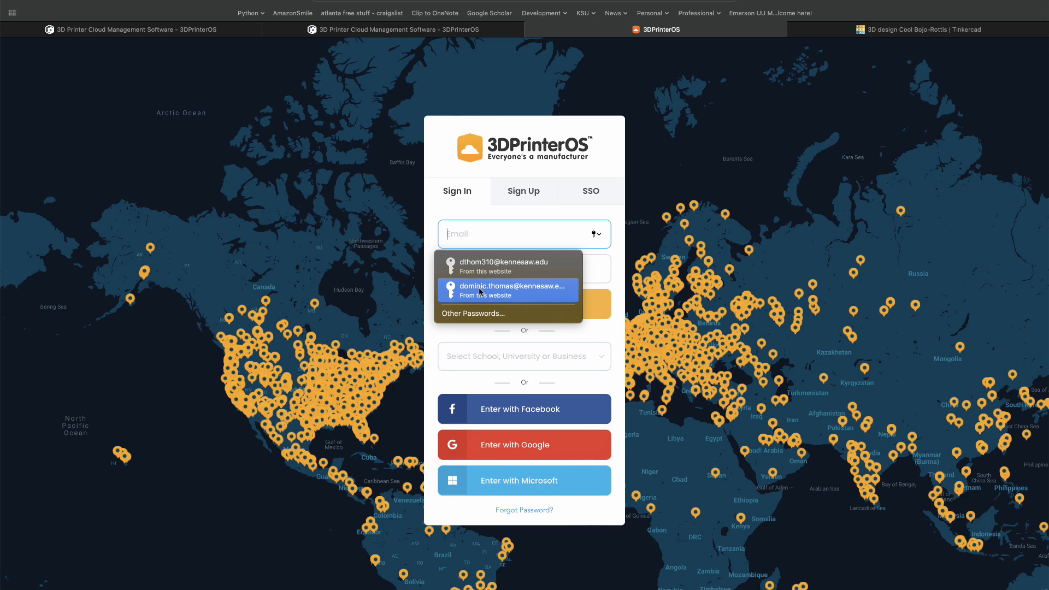
{"action": "left_click", "coordinate": [690, 246]}
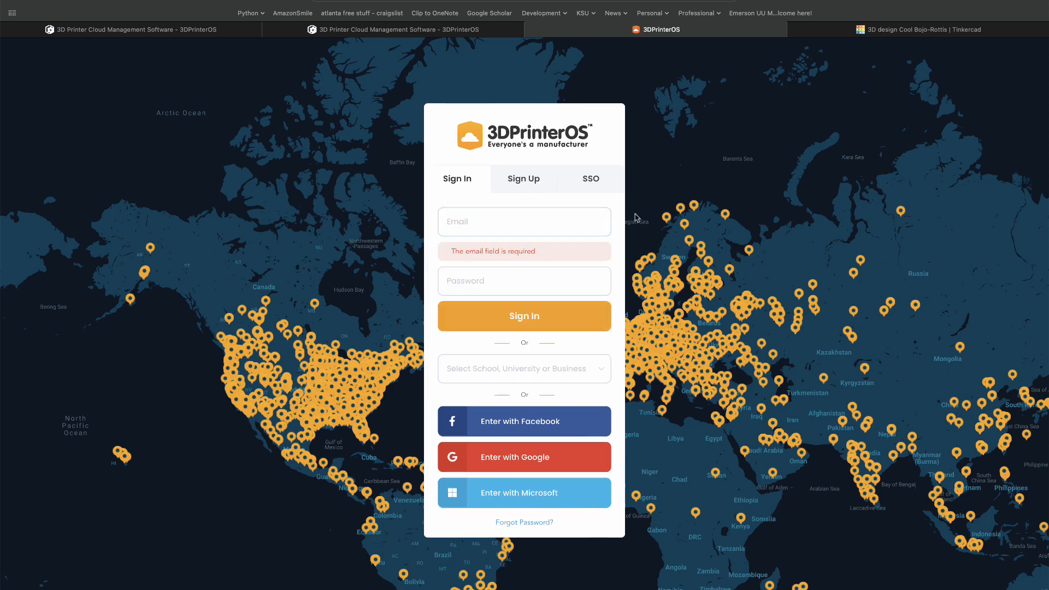
- Open the 3DPrinterOS Sign Up form and view its email field, leaving the field blank
{"action": "left_click", "coordinate": [523, 178]}
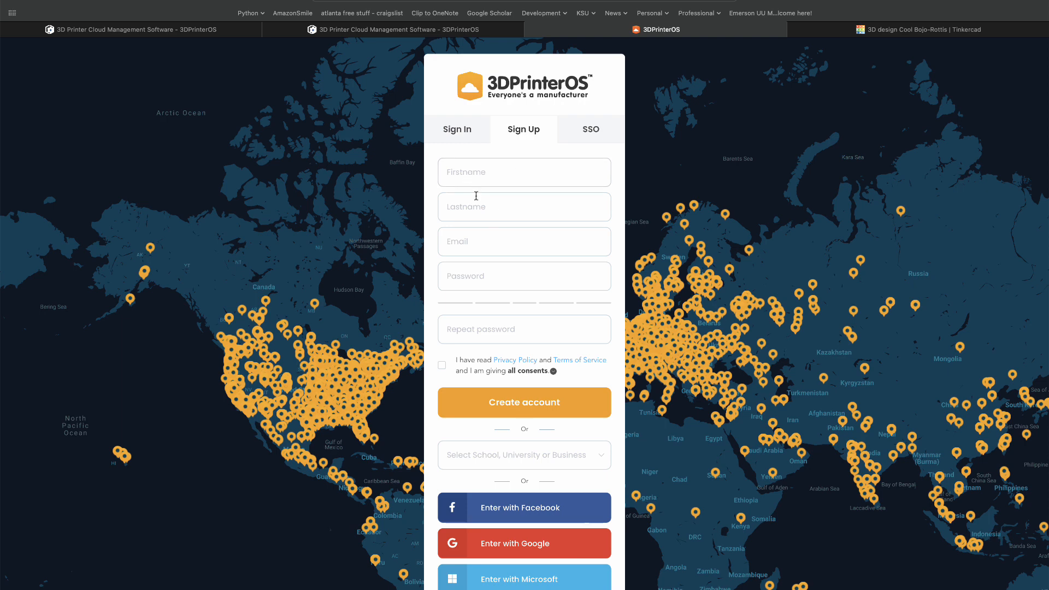
{"action": "left_click", "coordinate": [454, 240]}
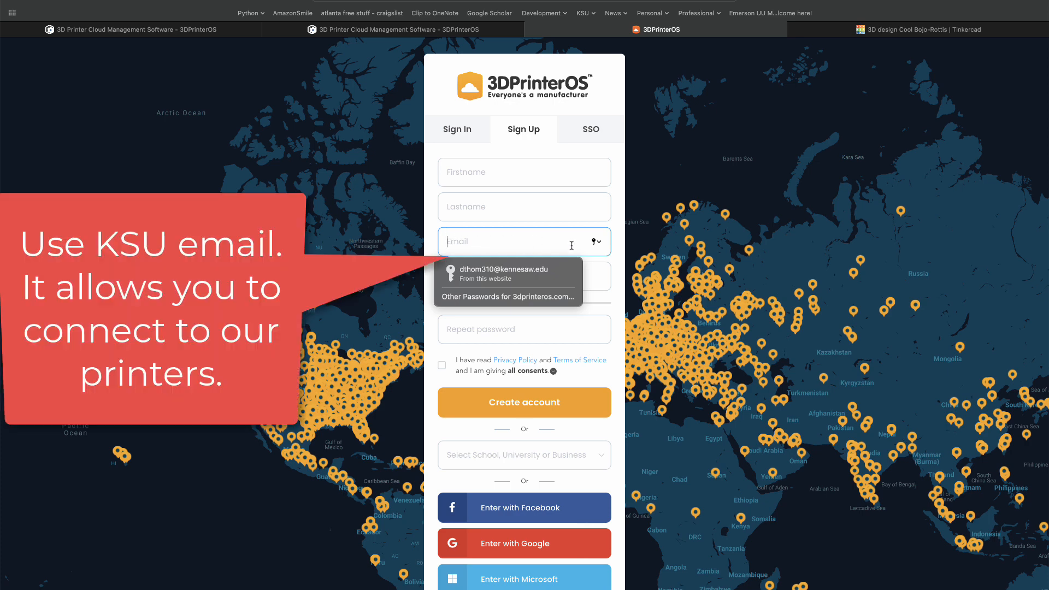
{"action": "left_click", "coordinate": [615, 271]}
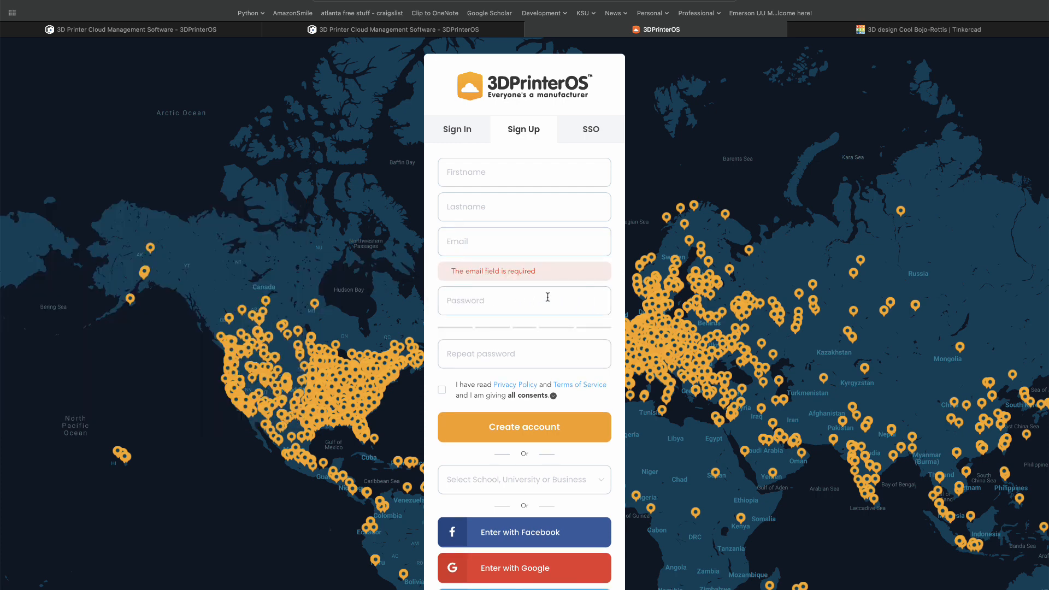
- Return to the Sign In form, fill the account e-mail and password from the other saved logins, and sign in
{"action": "left_click", "coordinate": [448, 133]}
{"action": "left_click", "coordinate": [464, 233]}
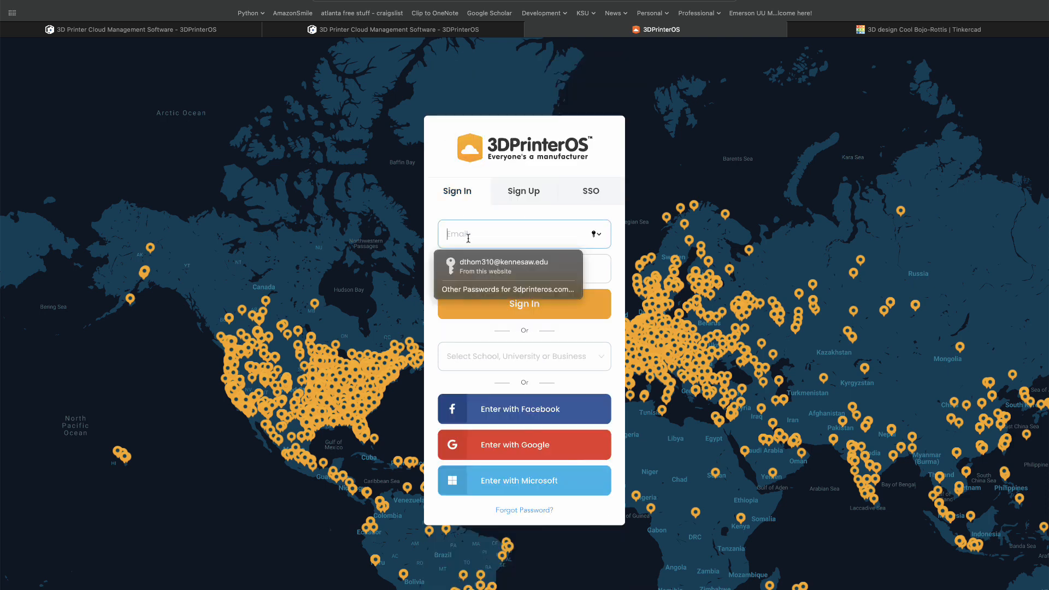
{"action": "left_click", "coordinate": [533, 290]}
{"action": "left_click", "coordinate": [535, 292]}
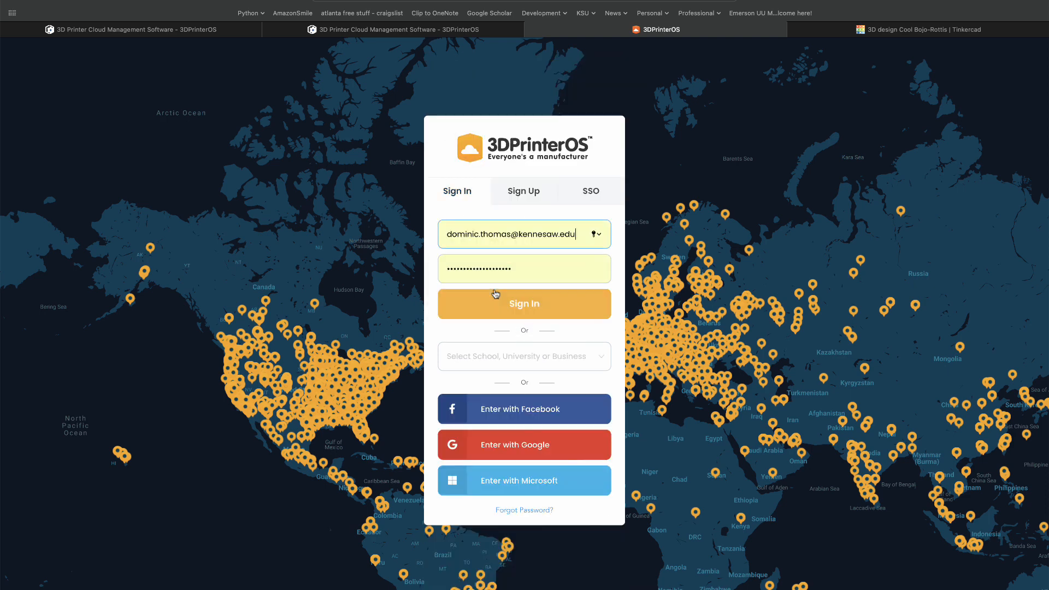
{"action": "left_click", "coordinate": [518, 306]}
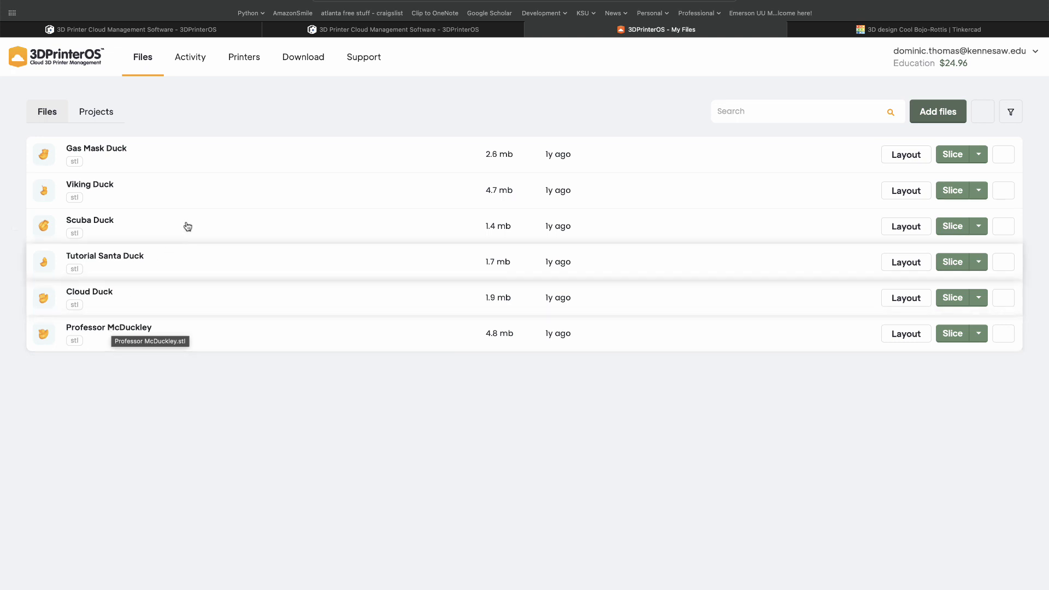
- Add workgroup printers to the account by entering the workgroup access code and connecting to the workgroup
{"action": "left_click", "coordinate": [241, 63]}
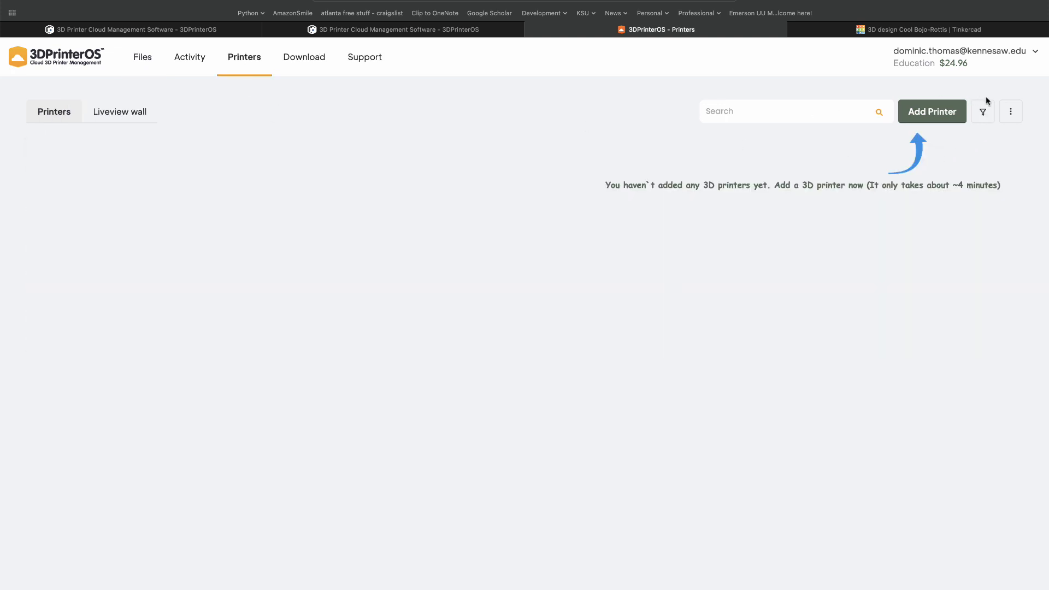
{"action": "left_click", "coordinate": [1011, 113]}
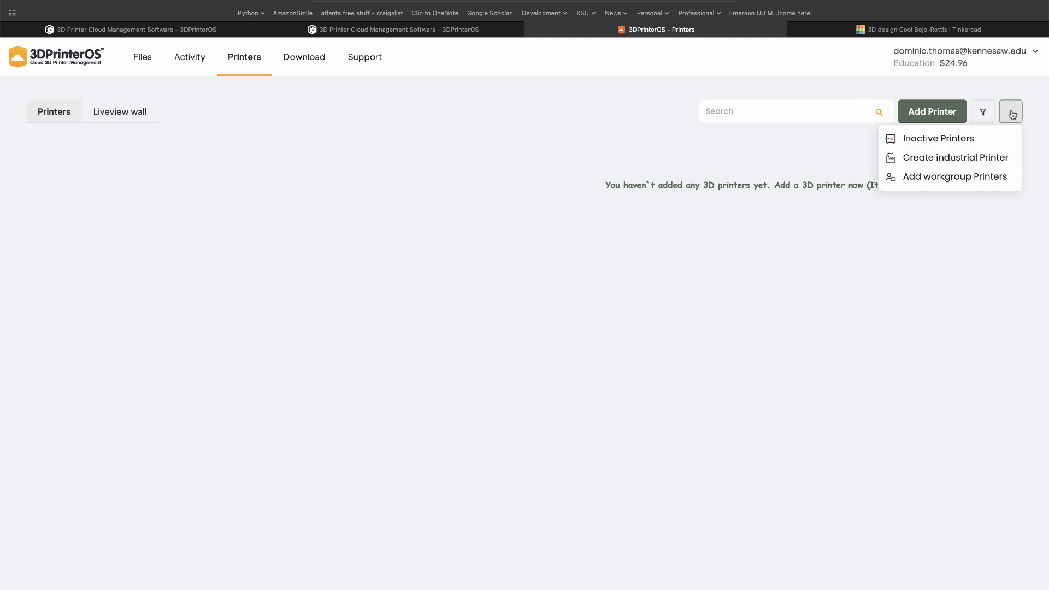
{"action": "left_click", "coordinate": [916, 177]}
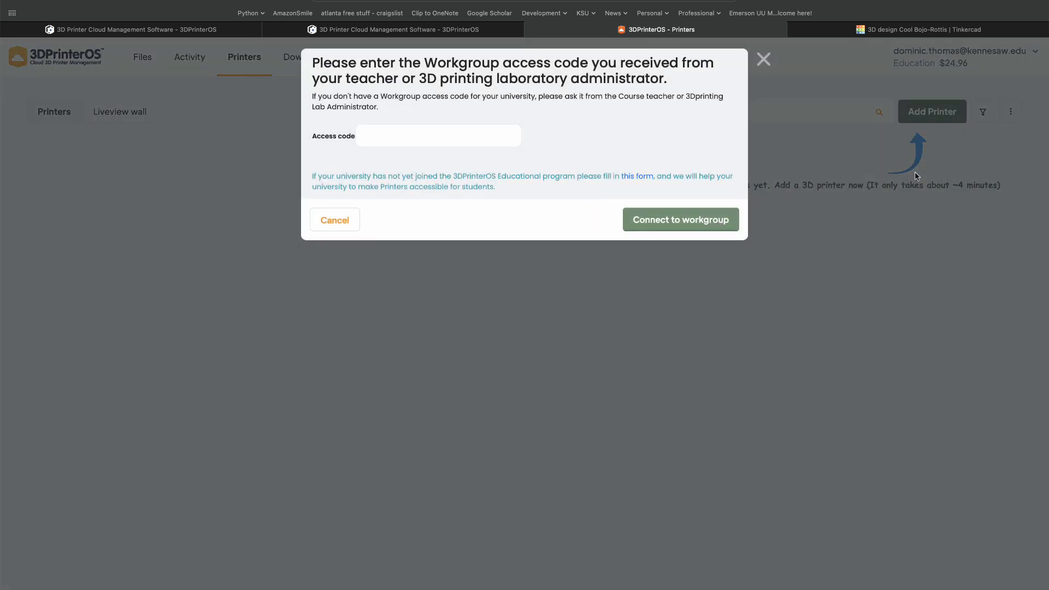
{"action": "left_click", "coordinate": [376, 138]}
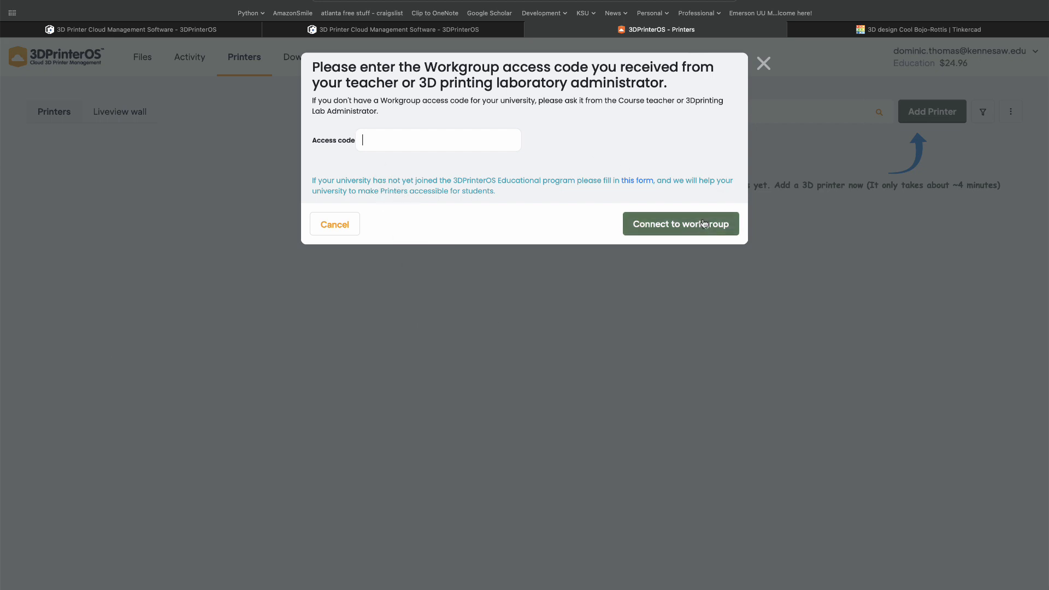
{"action": "left_click", "coordinate": [704, 224]}
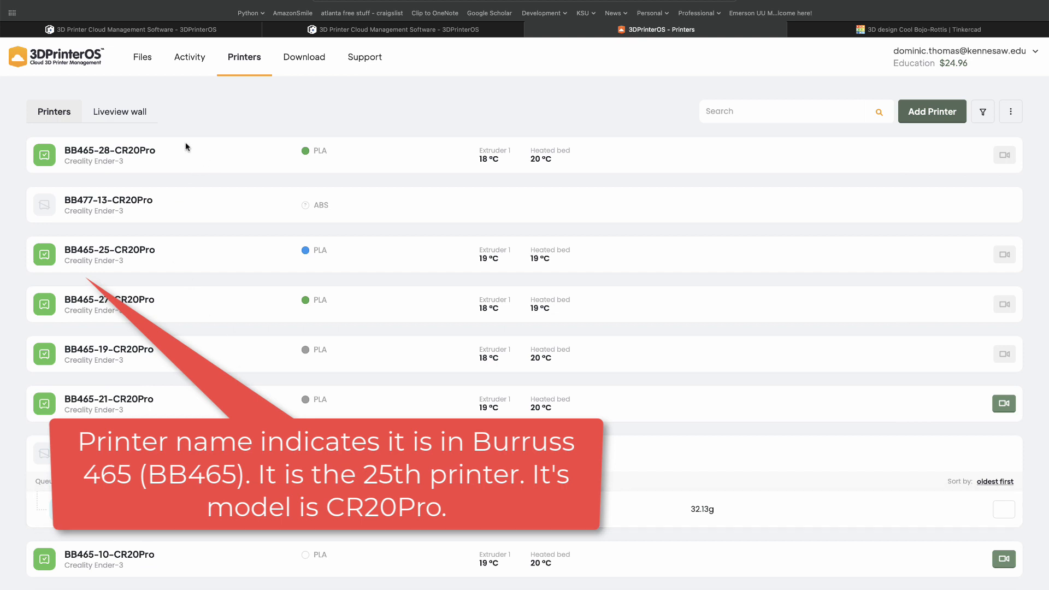
- Show the printer filters with sorting kept on Printer Name, and examine each printer's status, filament colour, camera availability and job queue
{"action": "left_click", "coordinate": [981, 112]}
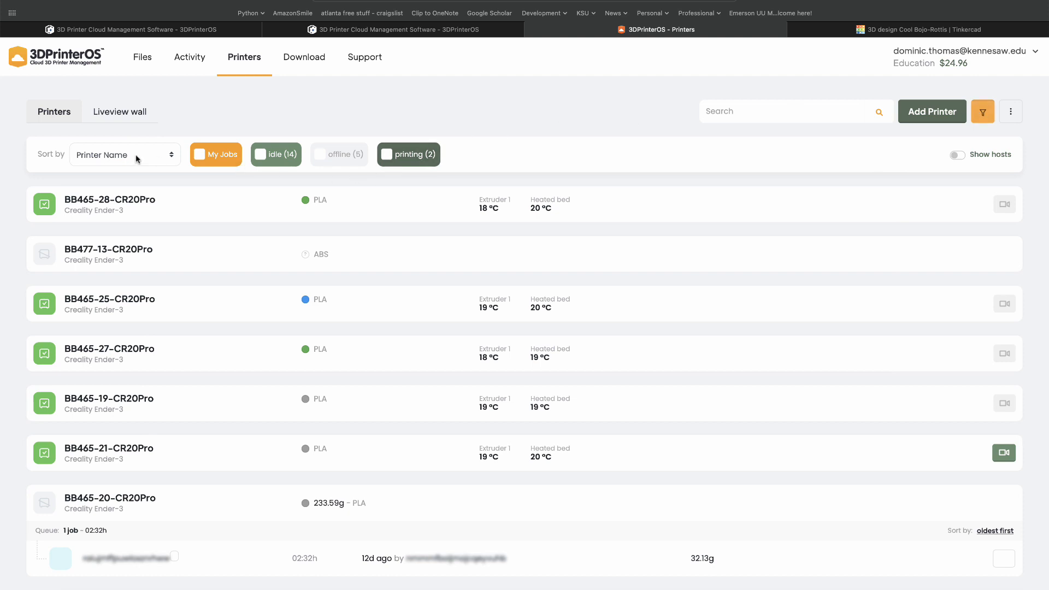
{"action": "left_click", "coordinate": [166, 159]}
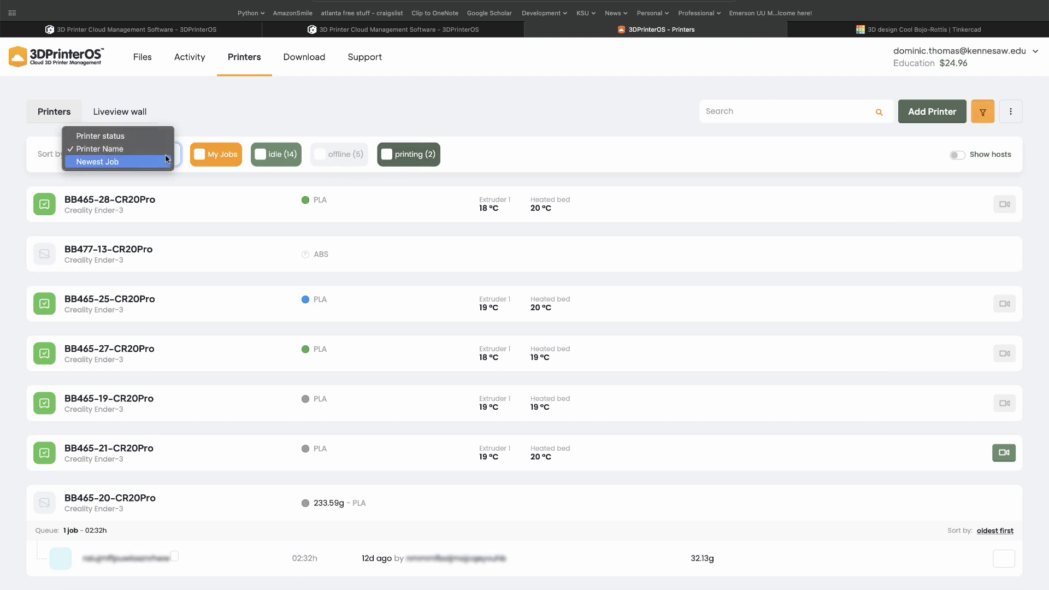
{"action": "left_click", "coordinate": [156, 149]}
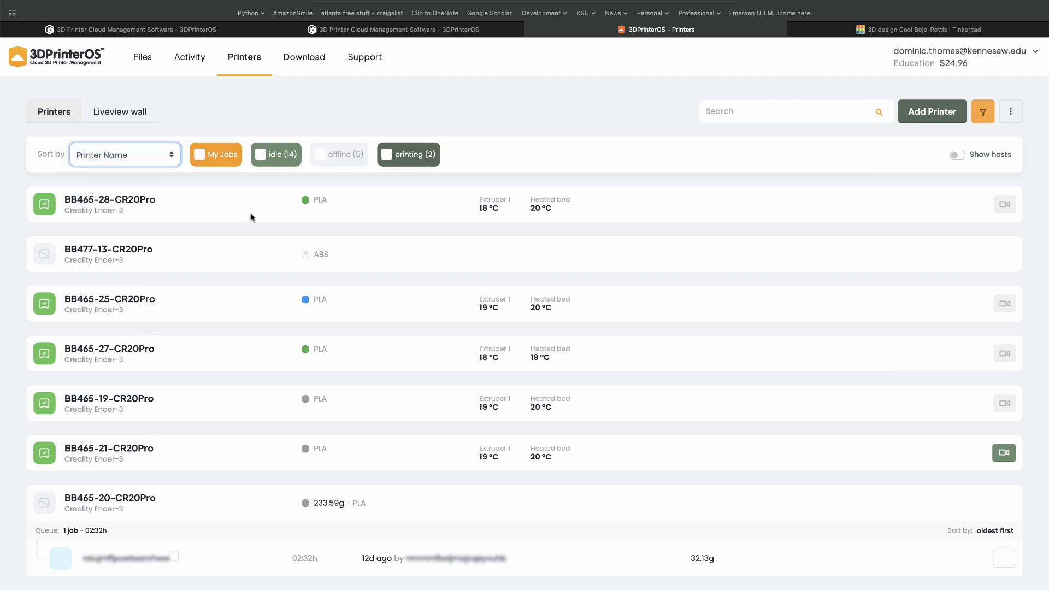
{"action": "scroll", "coordinate": [127, 463], "scroll_direction": "down", "scroll_amount": 1}
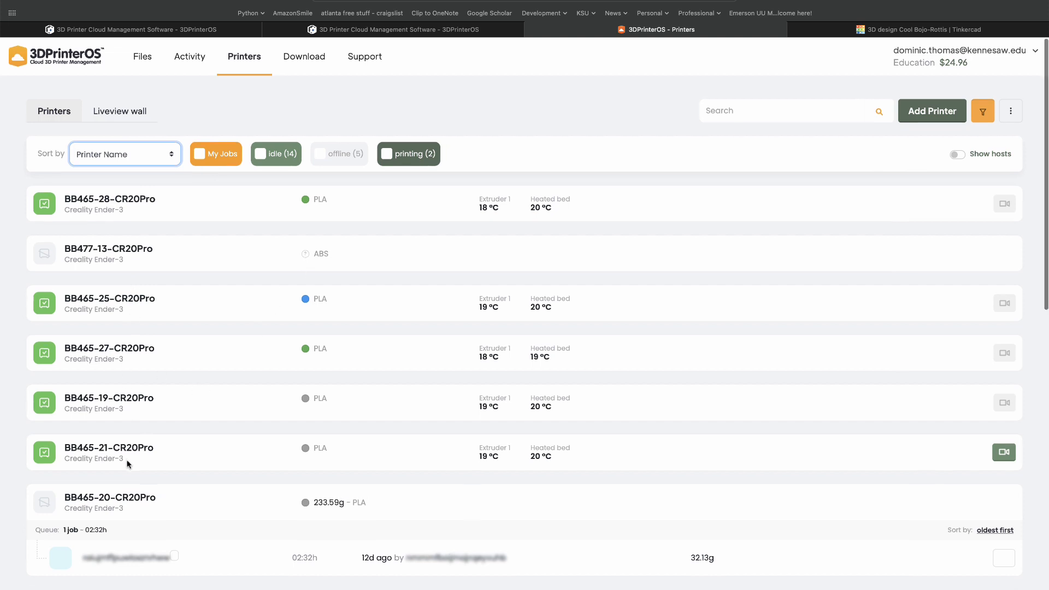
{"action": "scroll", "coordinate": [127, 464], "scroll_direction": "down", "scroll_amount": 4}
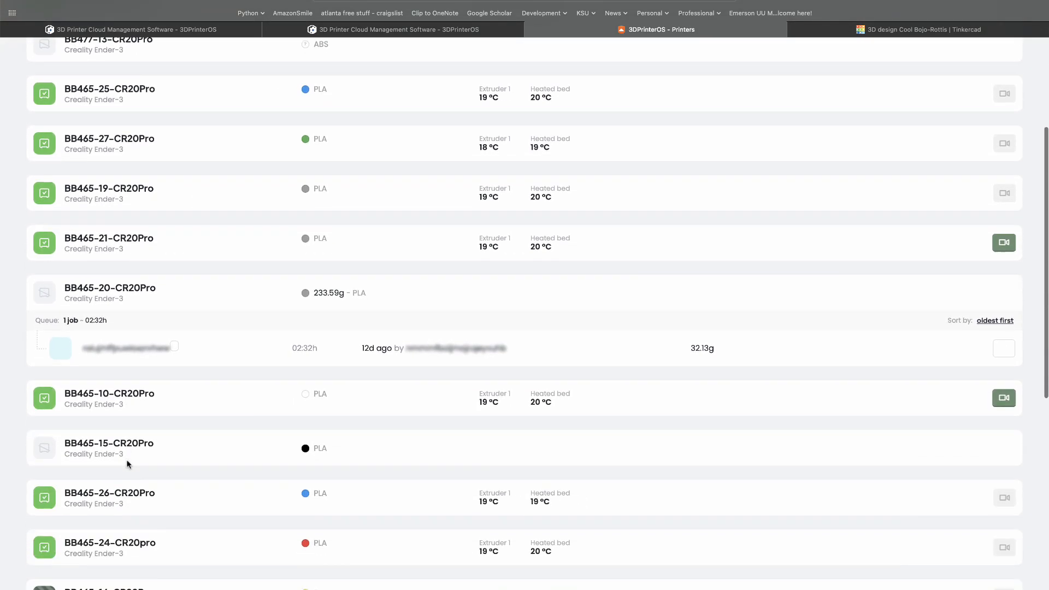
{"action": "scroll", "coordinate": [127, 464], "scroll_direction": "down", "scroll_amount": 2}
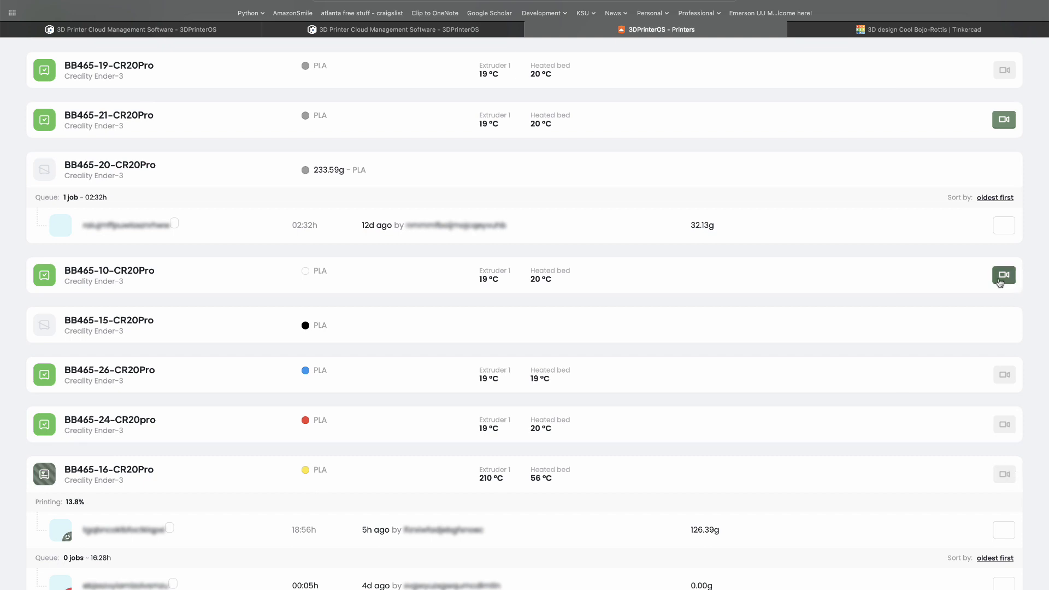
{"action": "scroll", "coordinate": [886, 299], "scroll_direction": "down", "scroll_amount": 2}
{"action": "scroll", "coordinate": [886, 299], "scroll_direction": "down", "scroll_amount": 4}
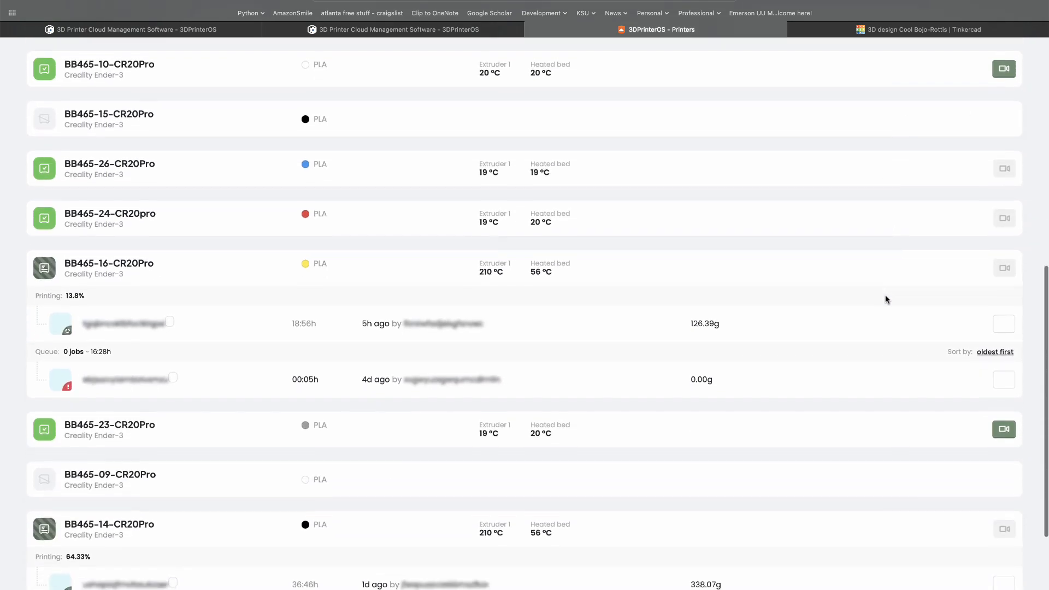
{"action": "scroll", "coordinate": [886, 300], "scroll_direction": "down", "scroll_amount": 3}
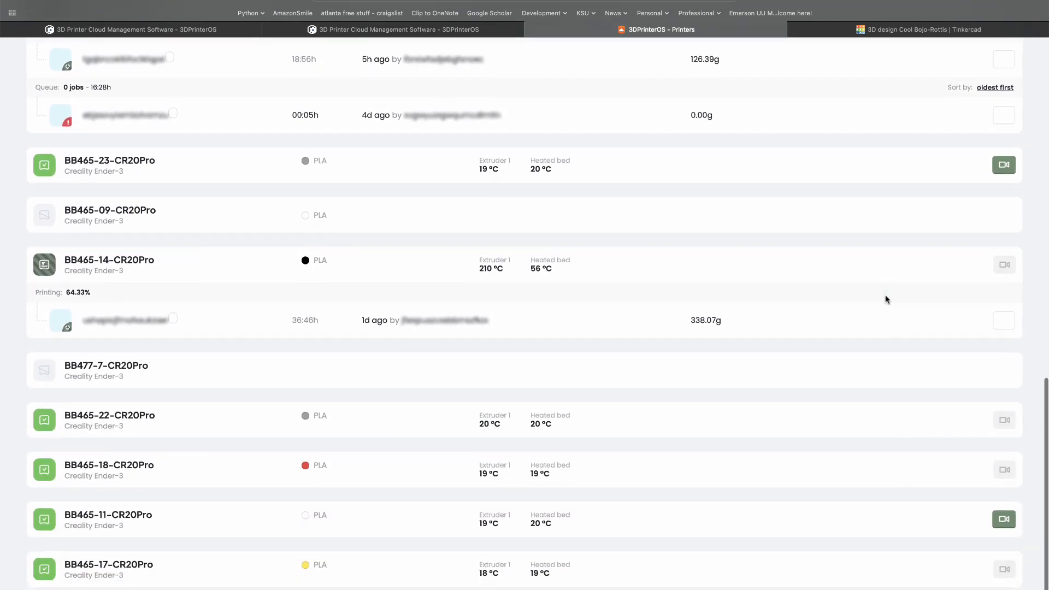
{"action": "scroll", "coordinate": [886, 299], "scroll_direction": "down", "scroll_amount": 2}
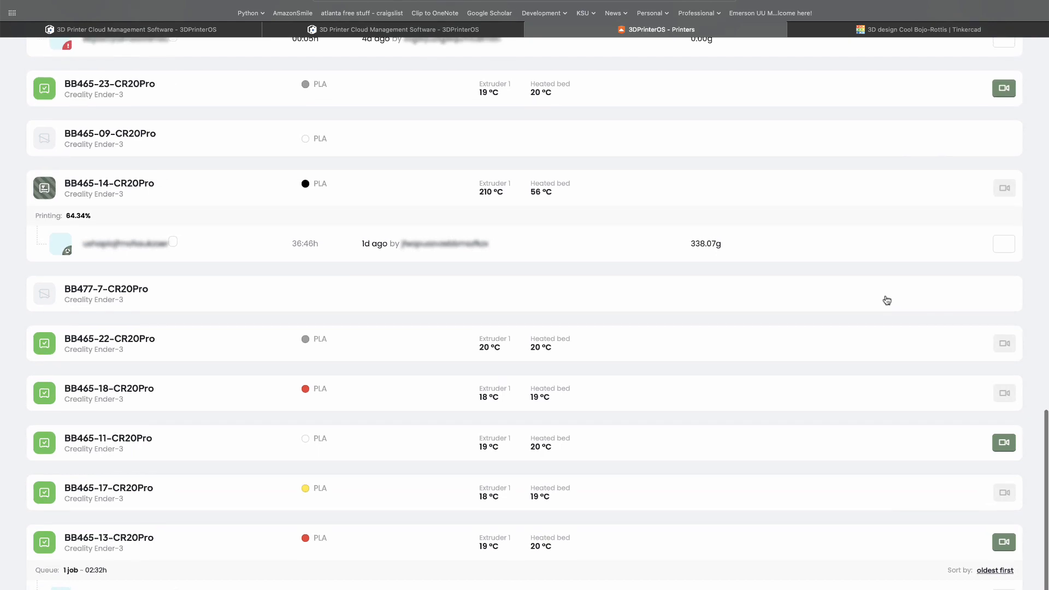
{"action": "scroll", "coordinate": [886, 299], "scroll_direction": "up", "scroll_amount": 12}
{"action": "scroll", "coordinate": [885, 299], "scroll_direction": "up", "scroll_amount": 2}
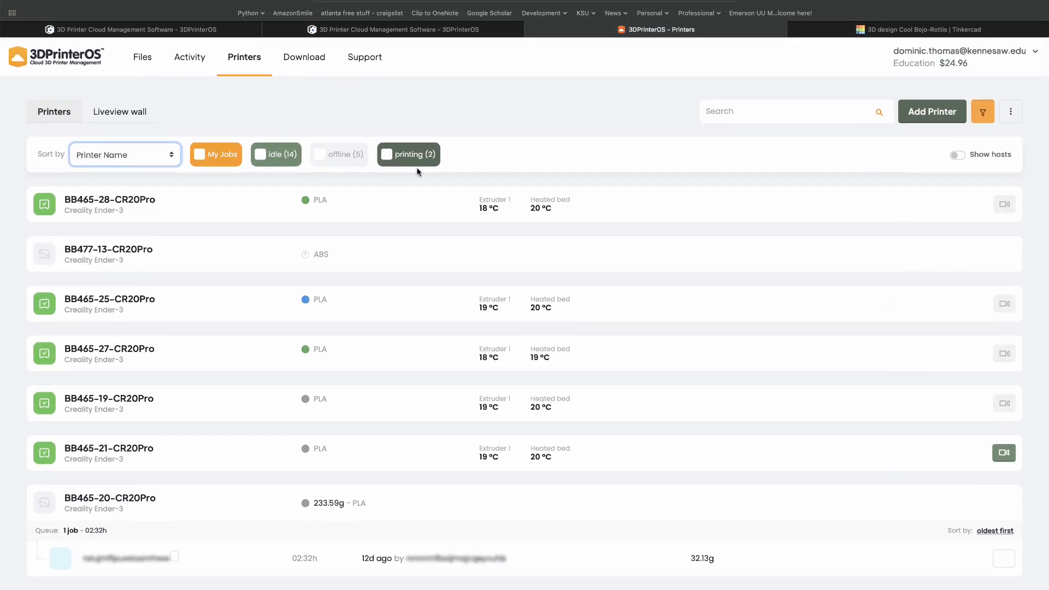
- Upload the brand tag's STL file to Files from the Downloads folder, sorting the folder by date modified to find it
{"action": "left_click", "coordinate": [142, 59]}
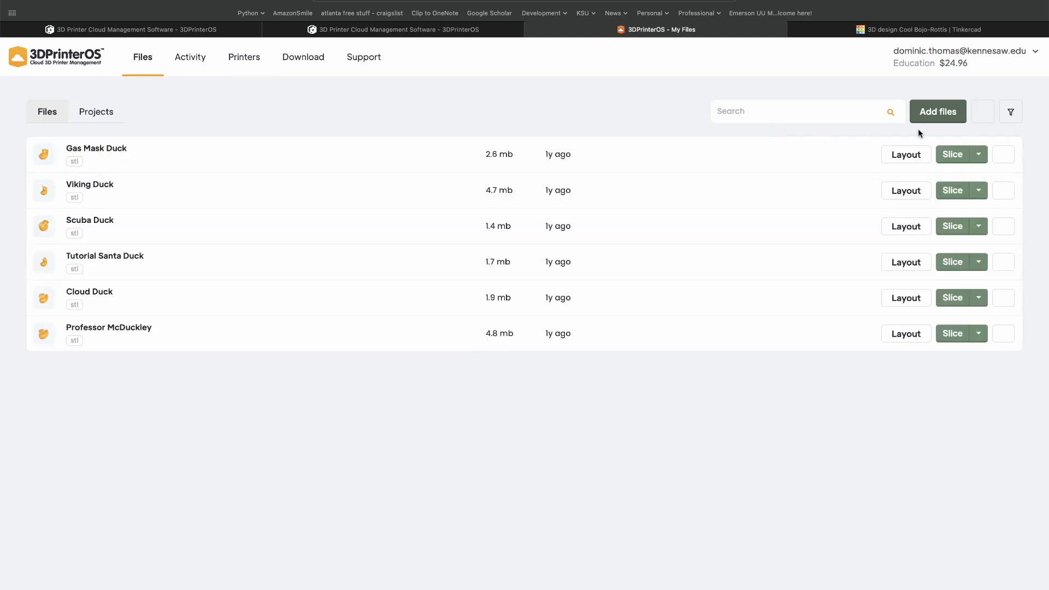
{"action": "left_click", "coordinate": [925, 116]}
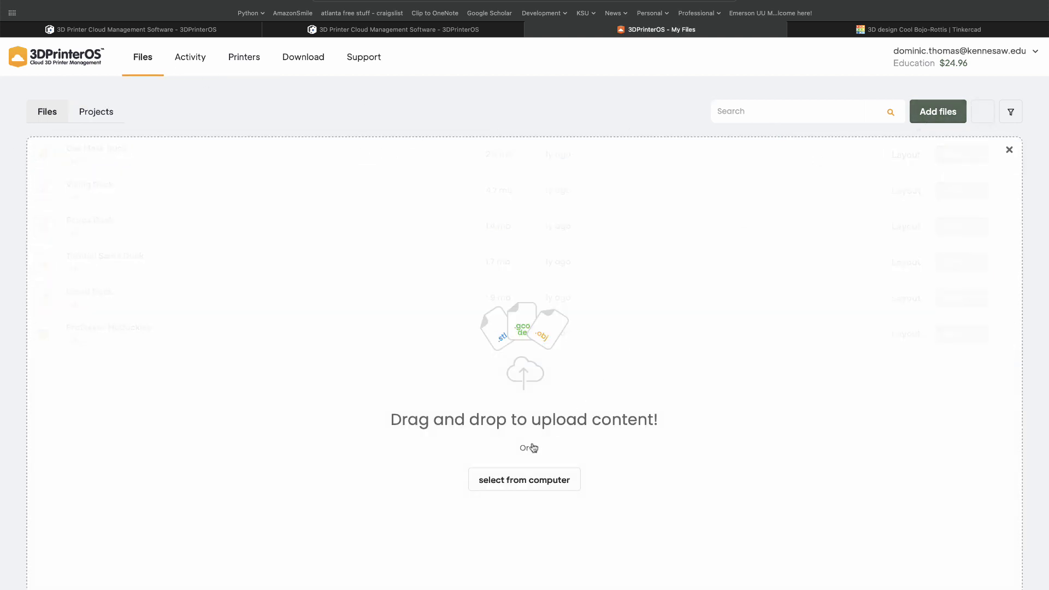
{"action": "left_click", "coordinate": [522, 481]}
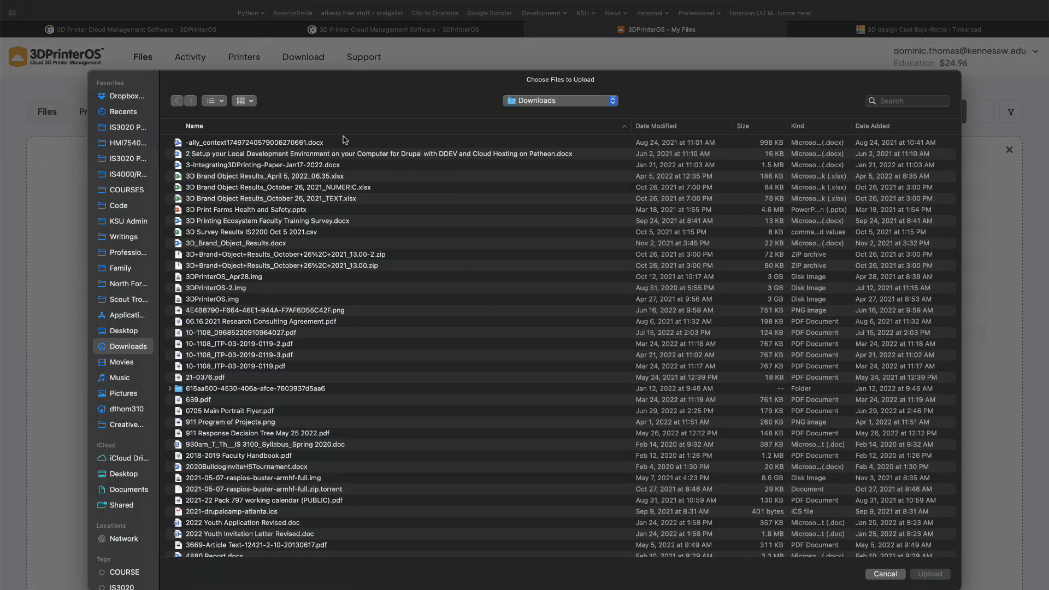
{"action": "left_click", "coordinate": [687, 129]}
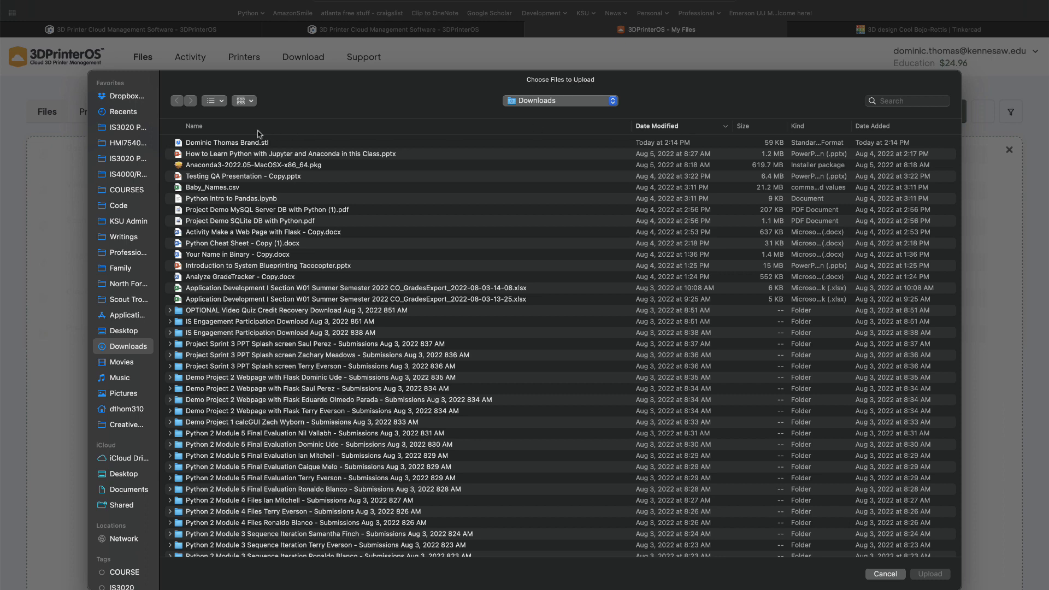
{"action": "double_click", "coordinate": [215, 142]}
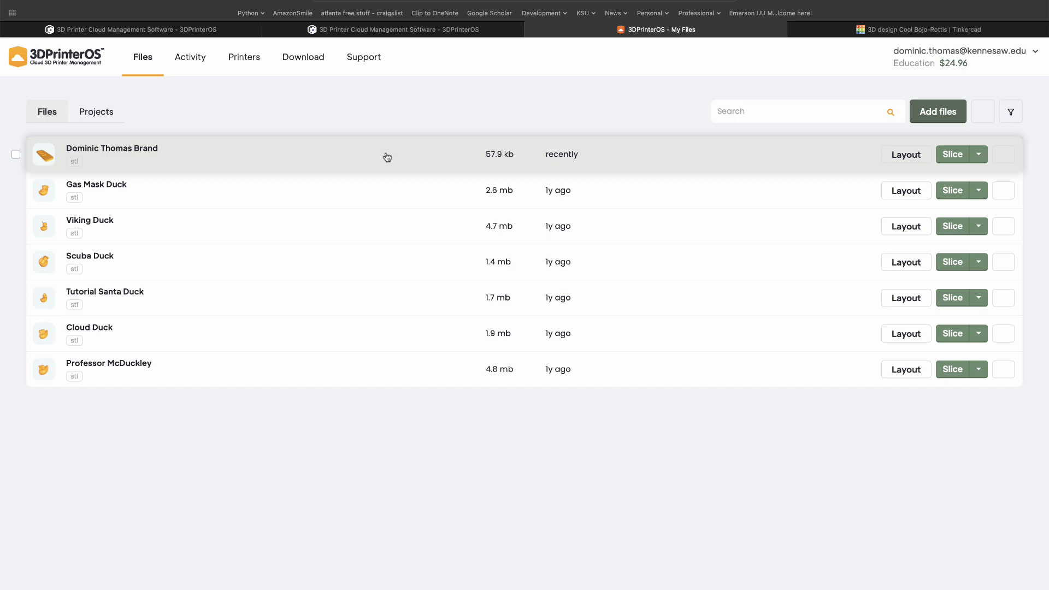
- Slice the uploaded brand tag STL for the Creality Ender-3 with the KSU Standard profile, keeping the default slicer settings
{"action": "mouse_move", "coordinate": [46, 165]}
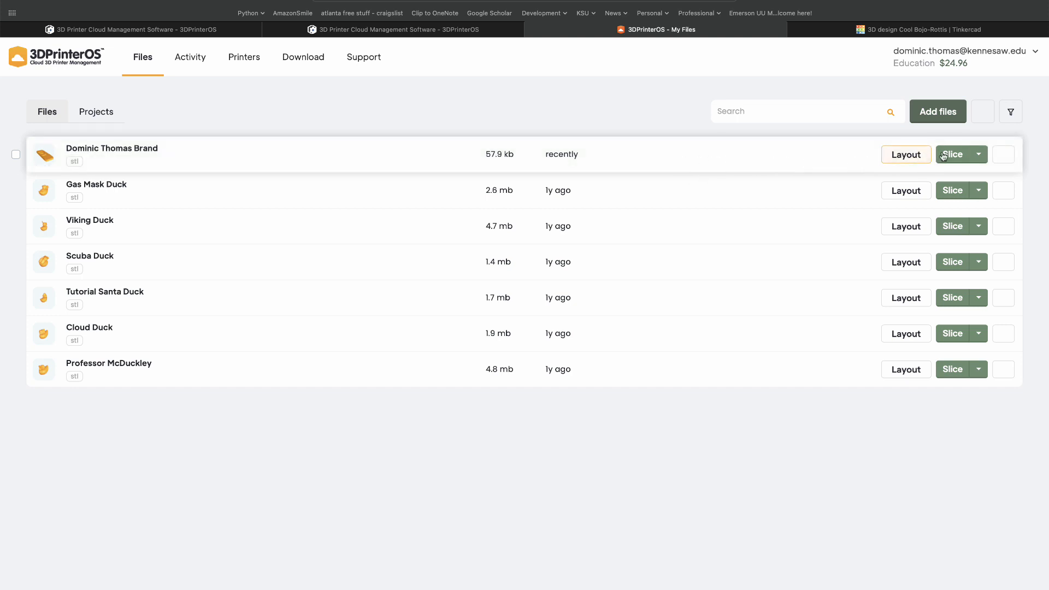
{"action": "left_click", "coordinate": [979, 157]}
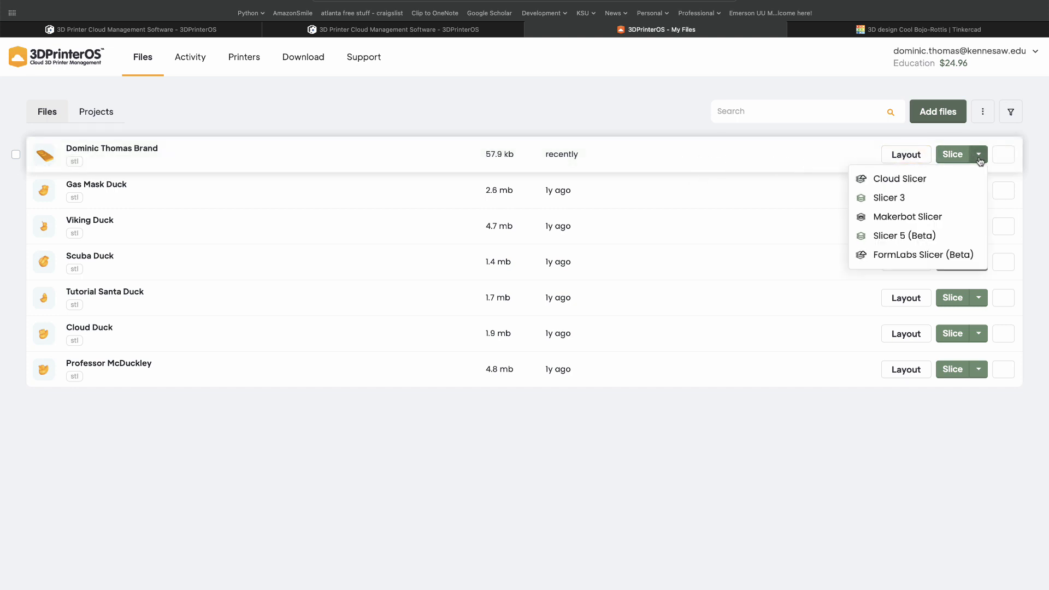
{"action": "left_click", "coordinate": [979, 158]}
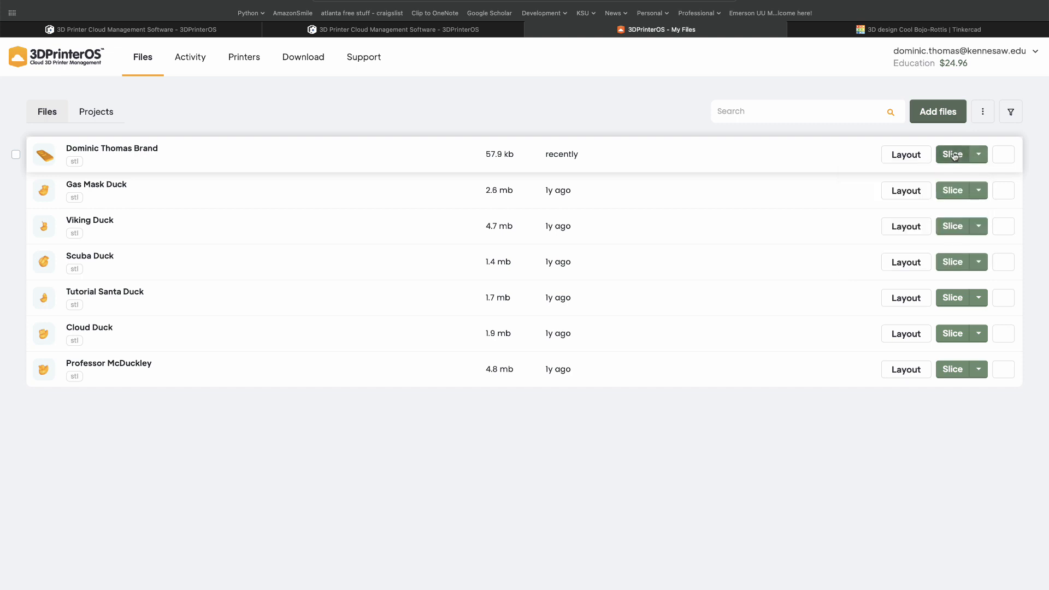
{"action": "left_click", "coordinate": [953, 155]}
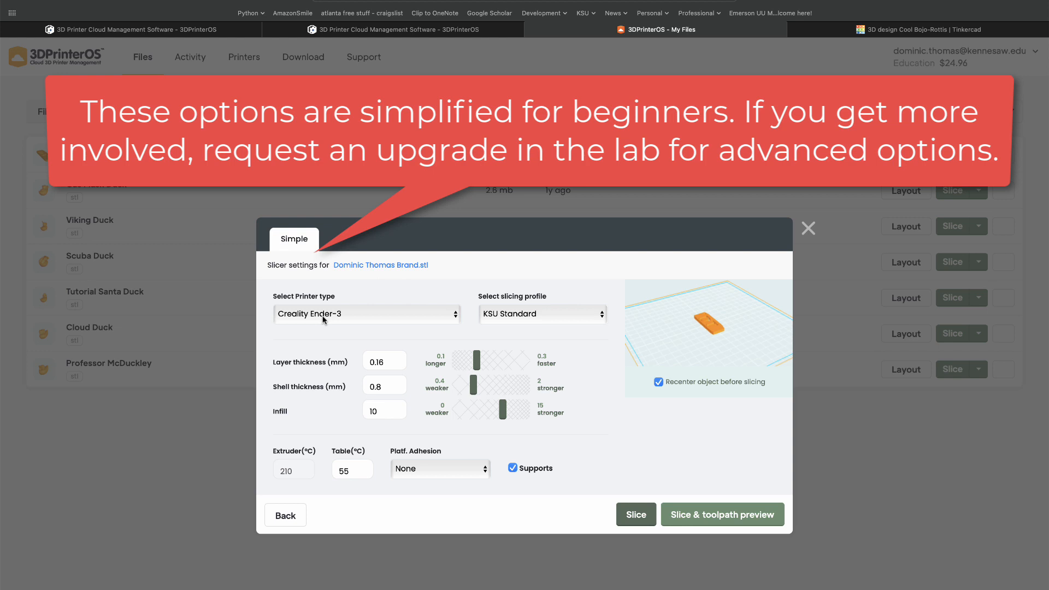
{"action": "left_click", "coordinate": [501, 316]}
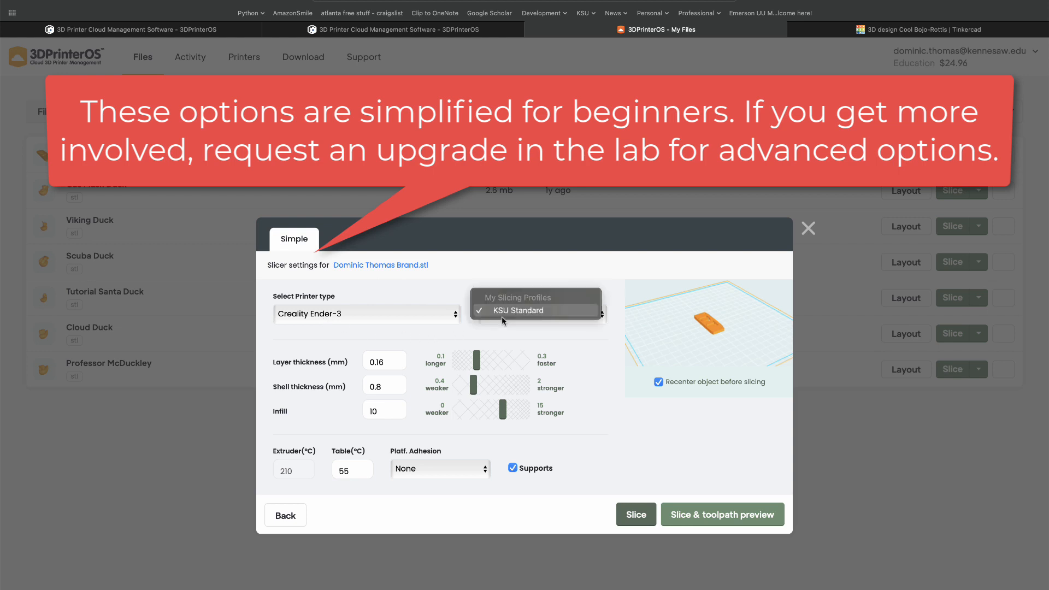
{"action": "left_click", "coordinate": [566, 264]}
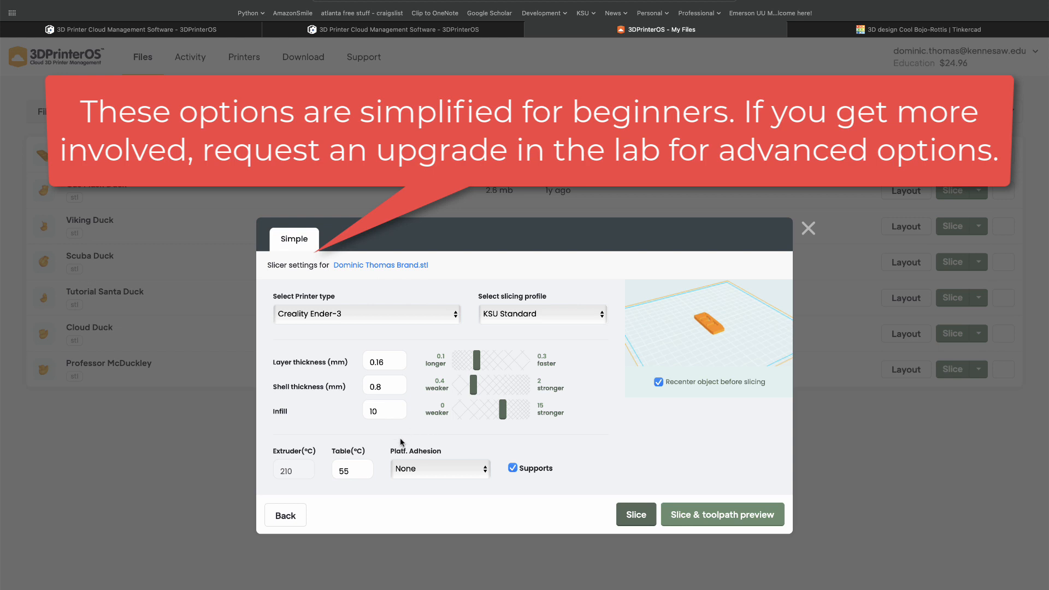
{"action": "left_click", "coordinate": [634, 514]}
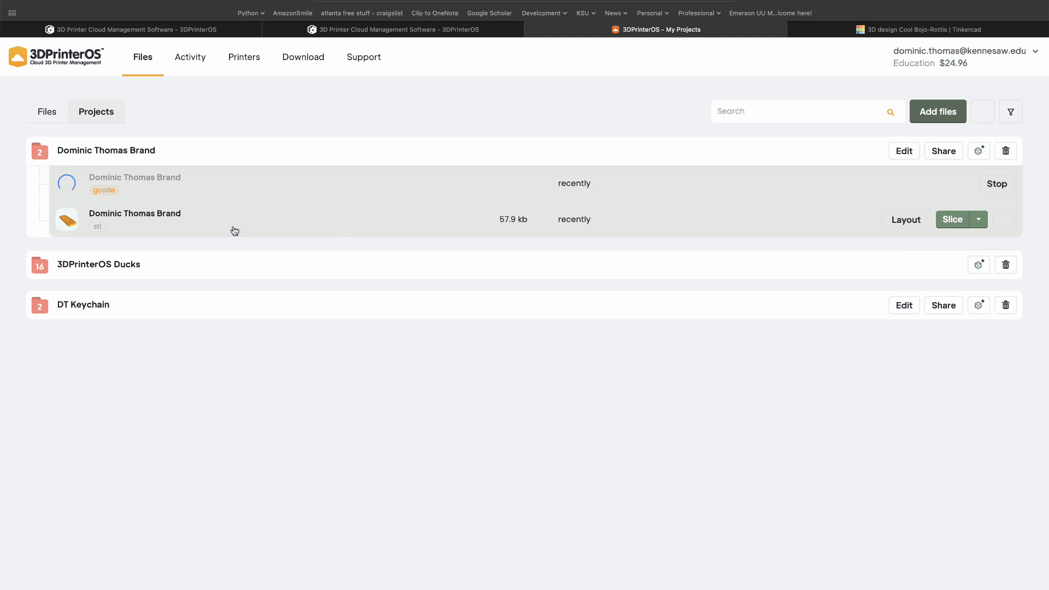
- Queue the sliced brand tag G-code on printer BB465-13-CR20Pro, the idle Creality Ender-3 loaded with red PLA
{"action": "mouse_move", "coordinate": [105, 233]}
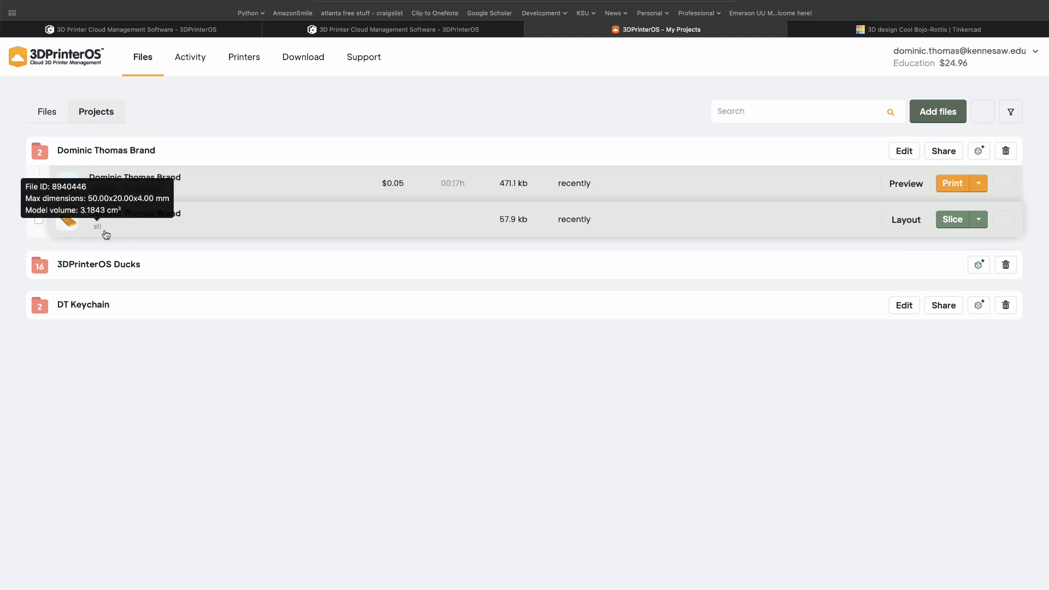
{"action": "mouse_move", "coordinate": [109, 195]}
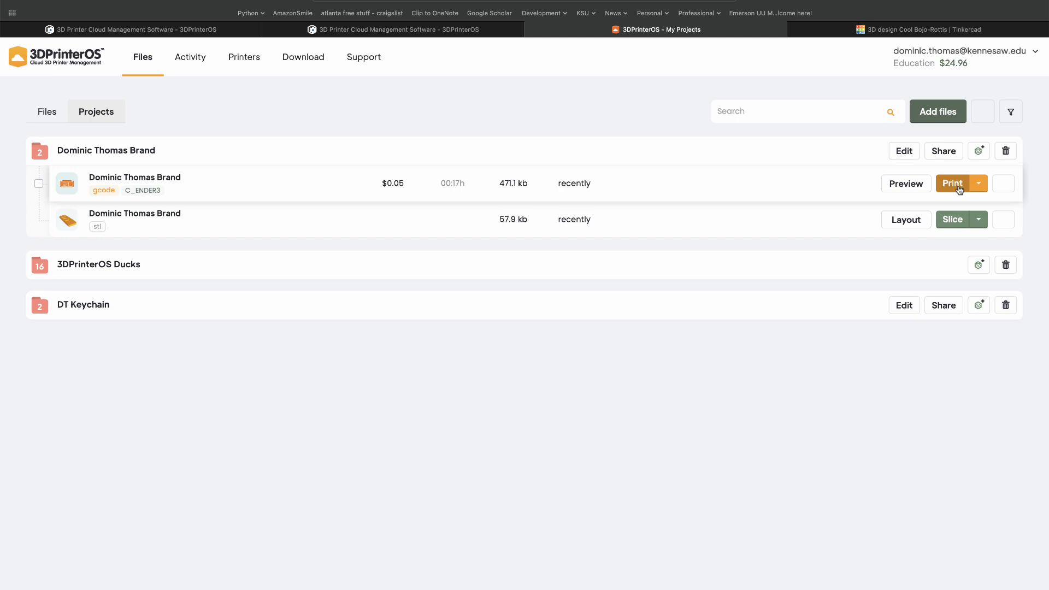
{"action": "left_click", "coordinate": [953, 183]}
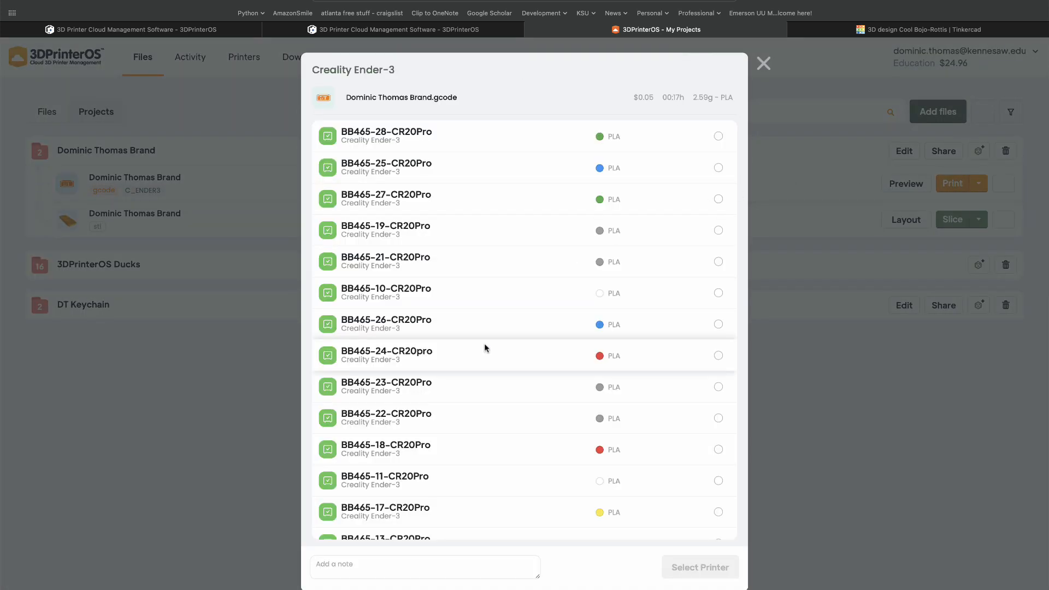
{"action": "scroll", "coordinate": [484, 344], "scroll_direction": "down", "scroll_amount": 2}
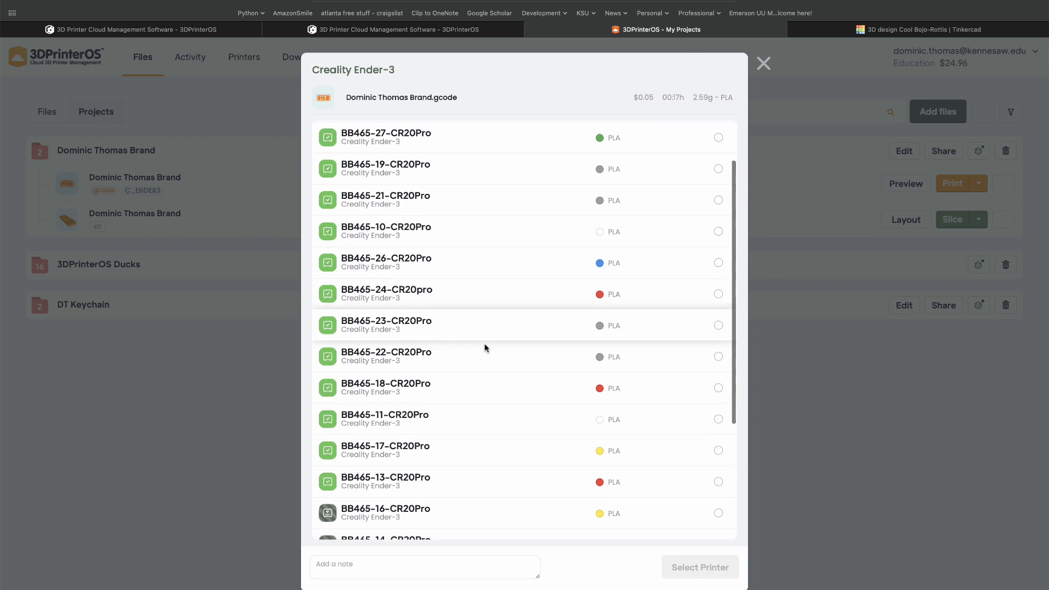
{"action": "scroll", "coordinate": [484, 347], "scroll_direction": "up", "scroll_amount": 2}
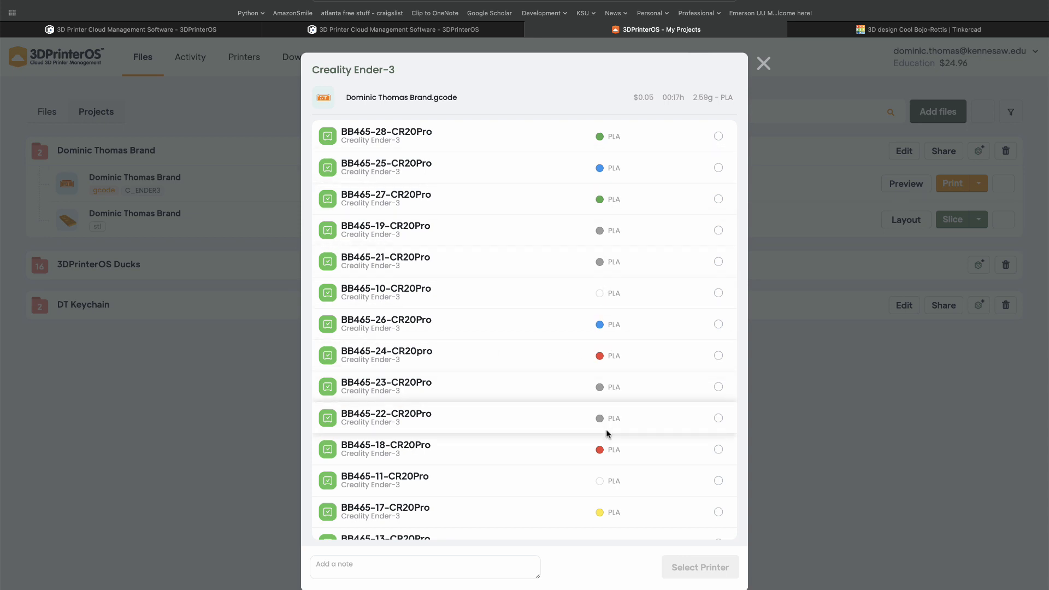
{"action": "scroll", "coordinate": [607, 431], "scroll_direction": "down", "scroll_amount": 1}
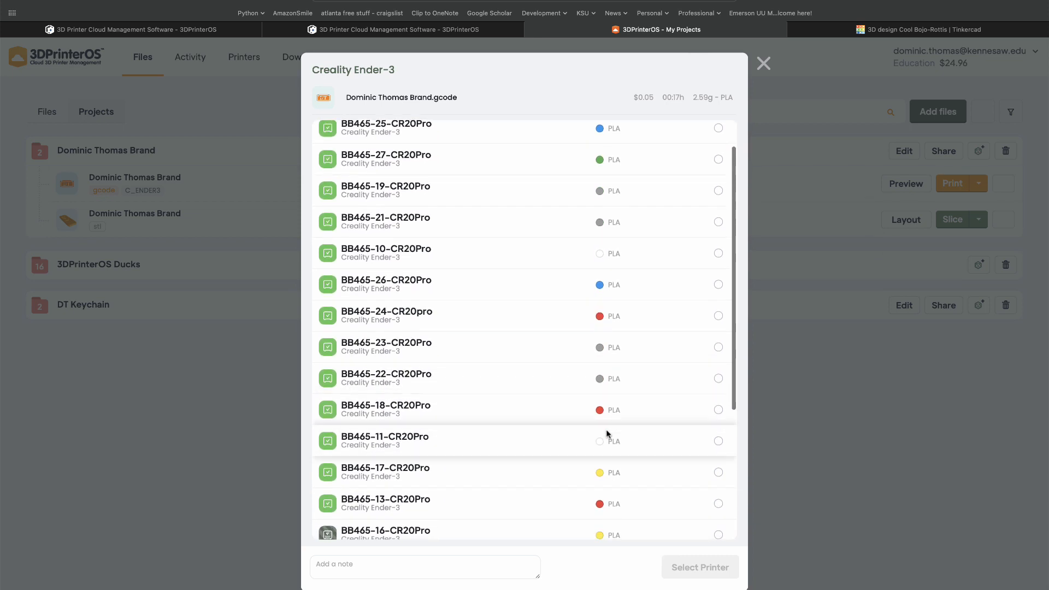
{"action": "scroll", "coordinate": [607, 434], "scroll_direction": "down", "scroll_amount": 2}
{"action": "scroll", "coordinate": [607, 434], "scroll_direction": "down", "scroll_amount": 1}
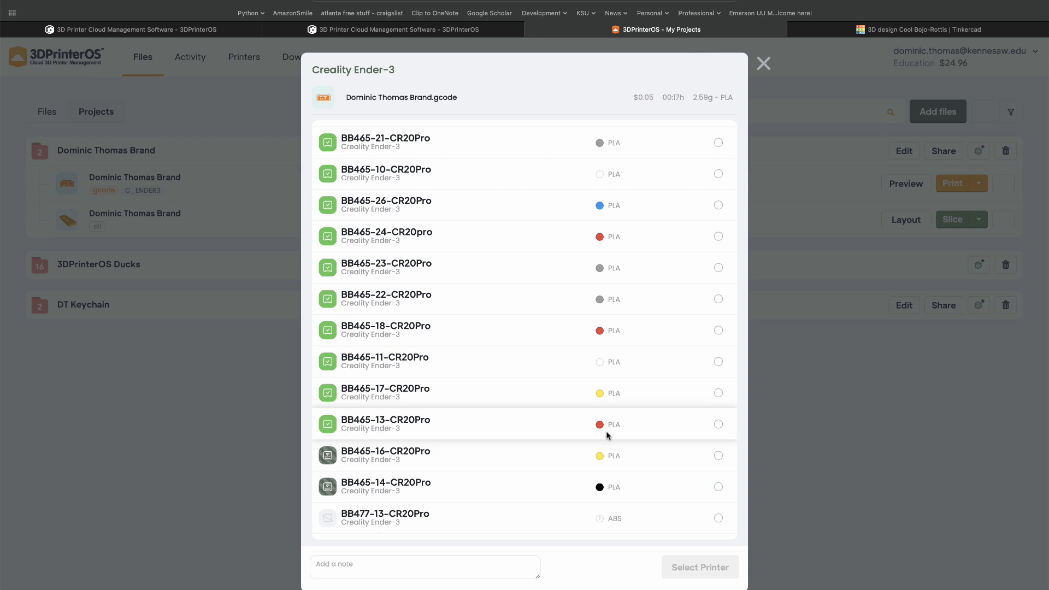
{"action": "left_click", "coordinate": [718, 425]}
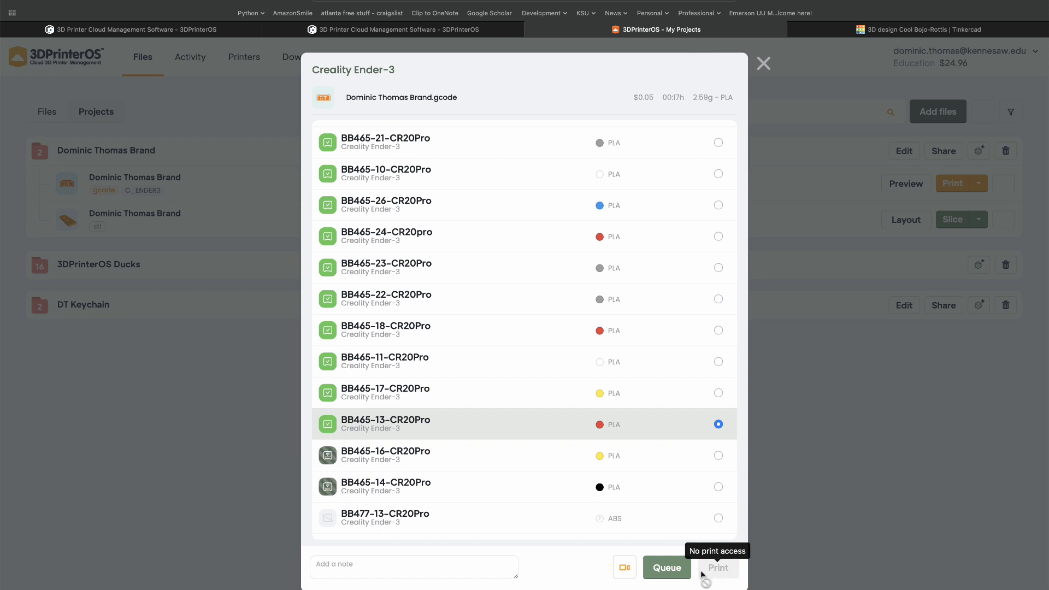
{"action": "left_click", "coordinate": [673, 572]}
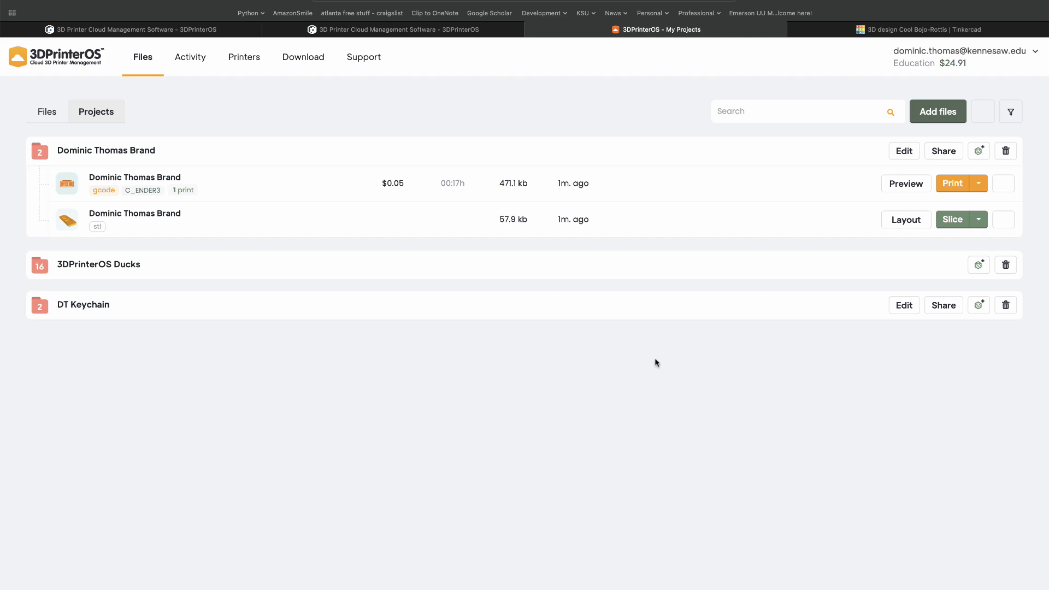
- Switch to Firefox and start the queued brand tag job on printer BB465-13-CR20Pro
{"action": "key", "text": "super+Tab"}
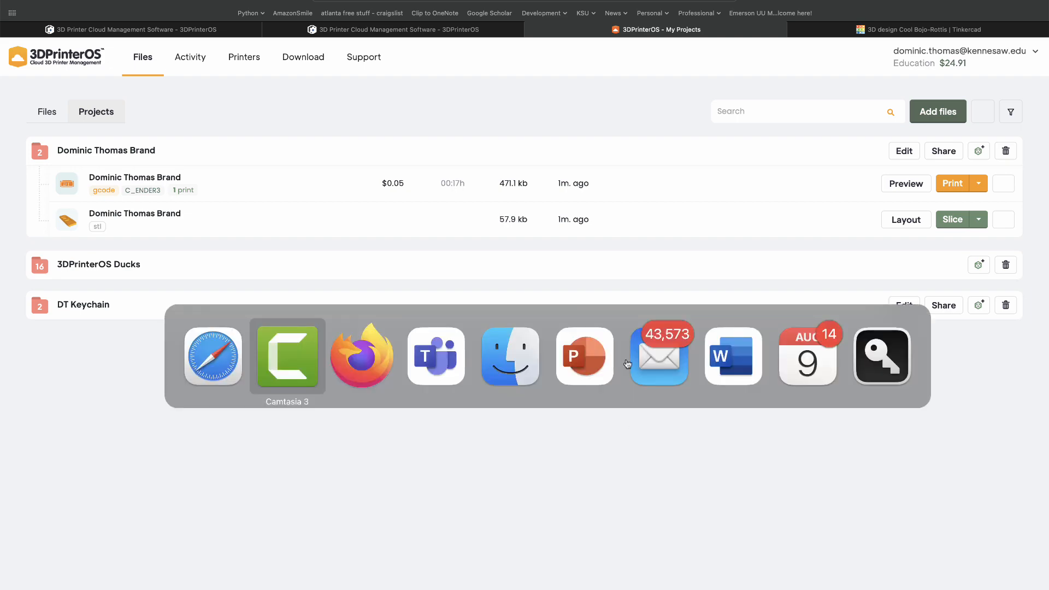
{"action": "key", "text": "super+Tab"}
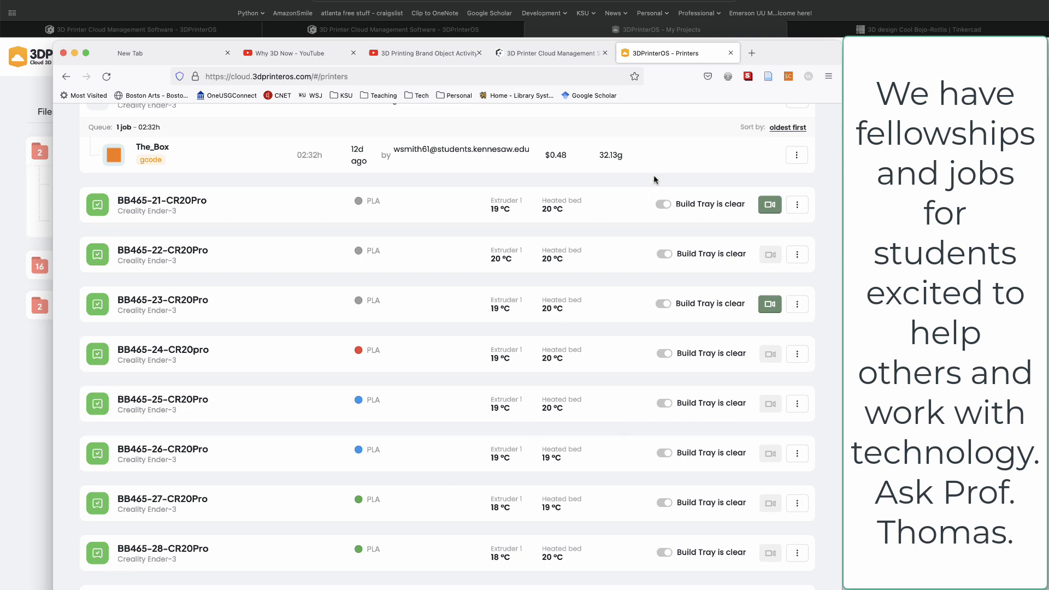
{"action": "scroll", "coordinate": [637, 218], "scroll_direction": "up", "scroll_amount": 3}
{"action": "scroll", "coordinate": [636, 218], "scroll_direction": "up", "scroll_amount": 10}
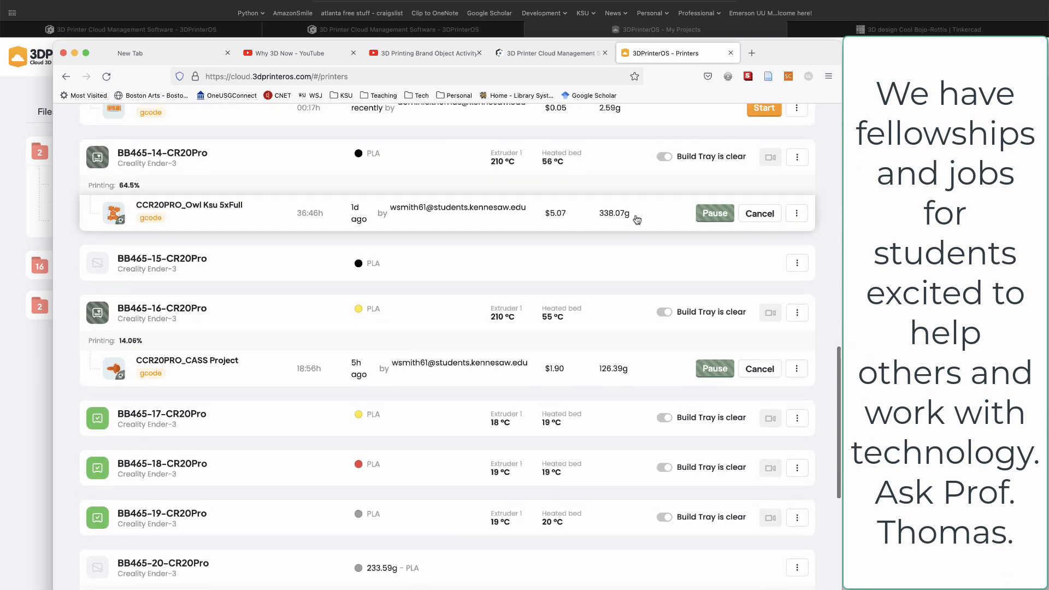
{"action": "scroll", "coordinate": [637, 220], "scroll_direction": "up", "scroll_amount": 5}
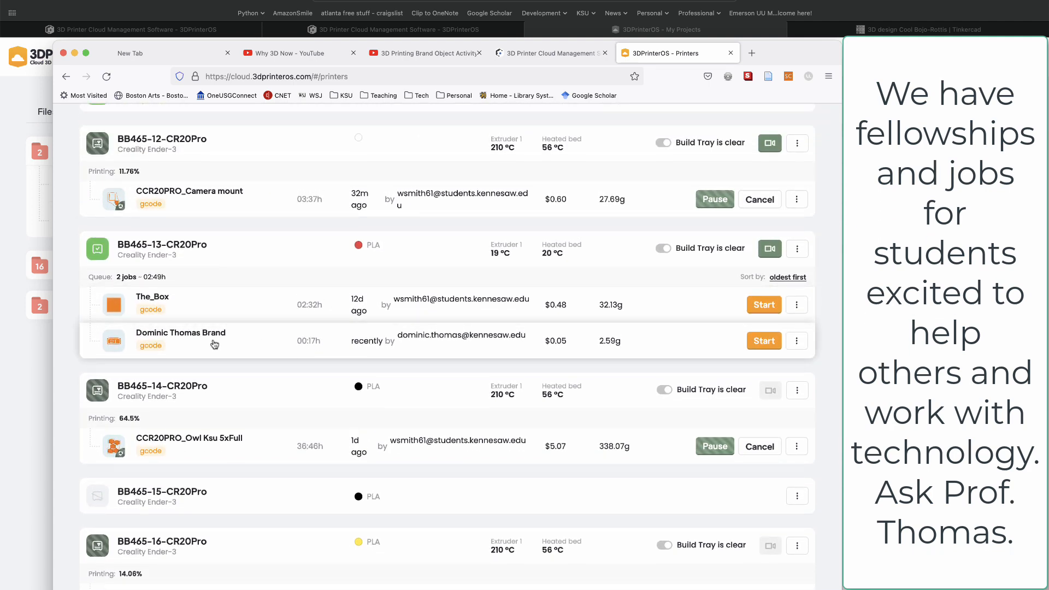
{"action": "left_click", "coordinate": [766, 342]}
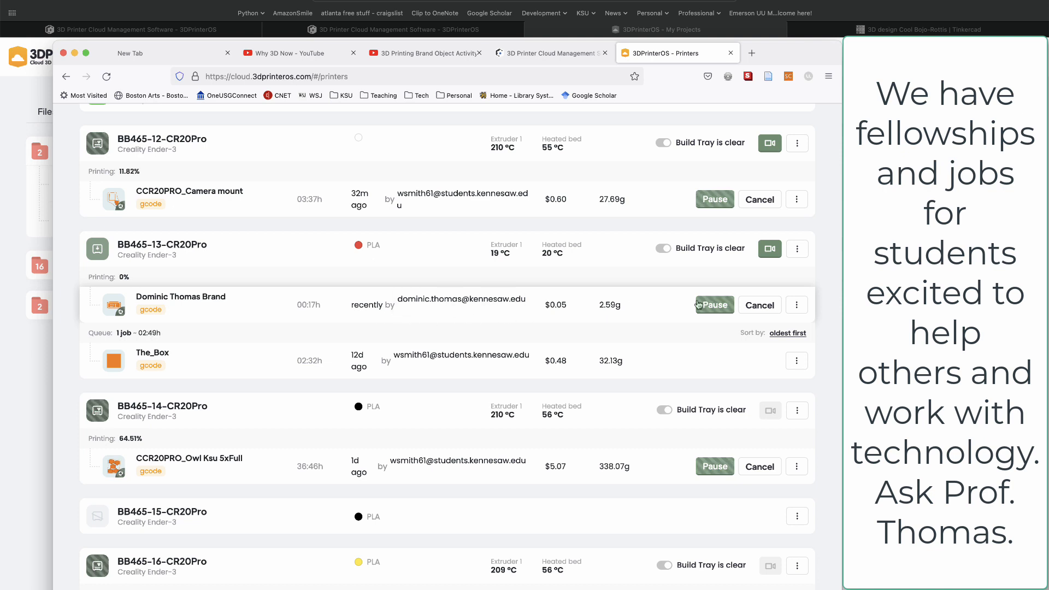
- Switch back to Safari and look at the layer preview of the brand tag's G-code, closing it again
{"action": "key", "text": "super+Tab"}
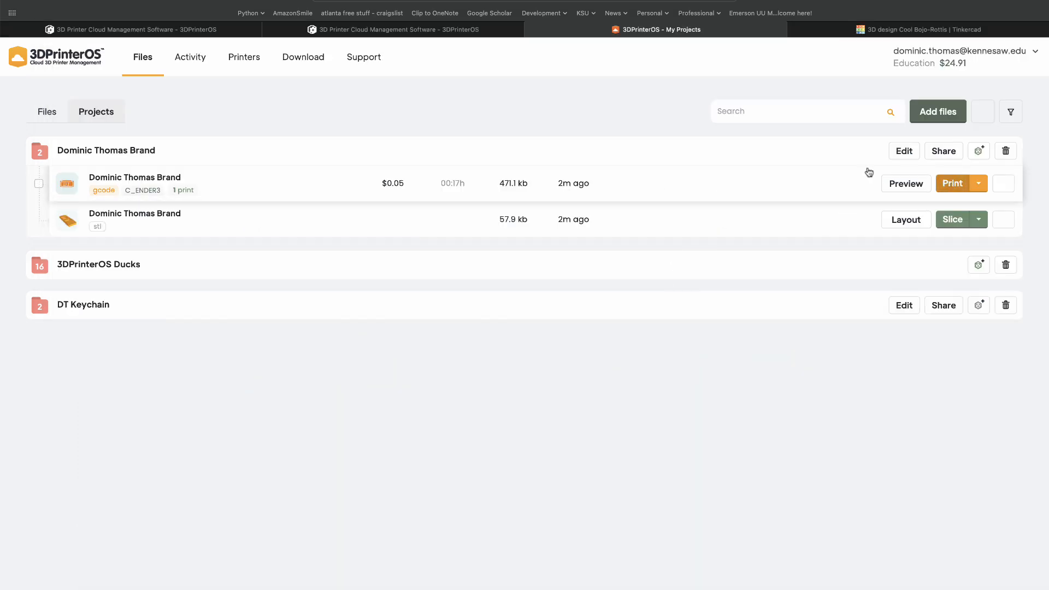
{"action": "left_click", "coordinate": [790, 188]}
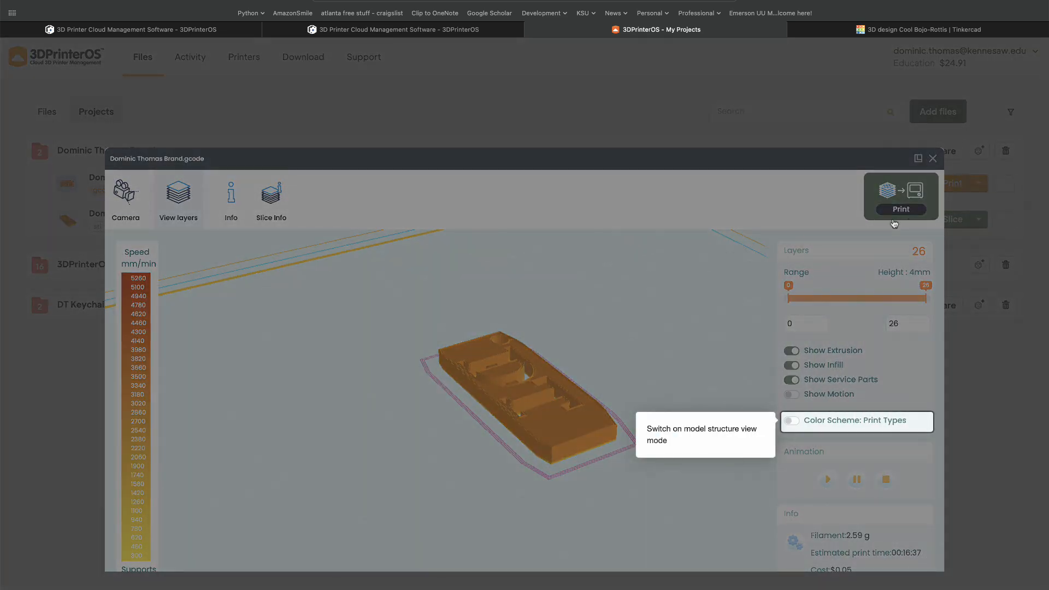
{"action": "left_click", "coordinate": [933, 159]}
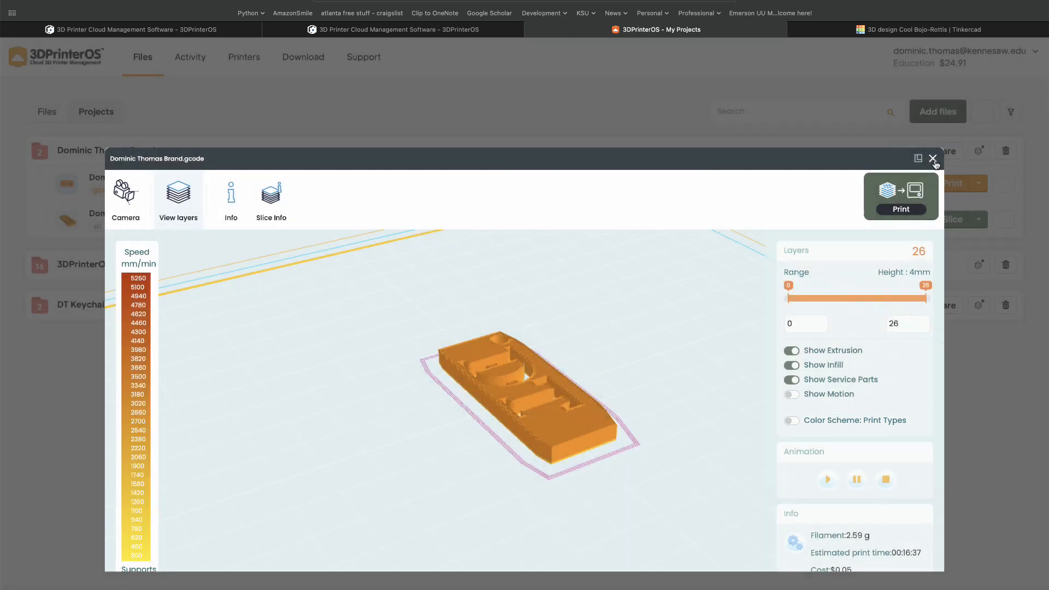
{"action": "left_click", "coordinate": [932, 159]}
- Show the list of printers and check the live camera view of BB465-13-CR20Pro
{"action": "left_click", "coordinate": [243, 59]}
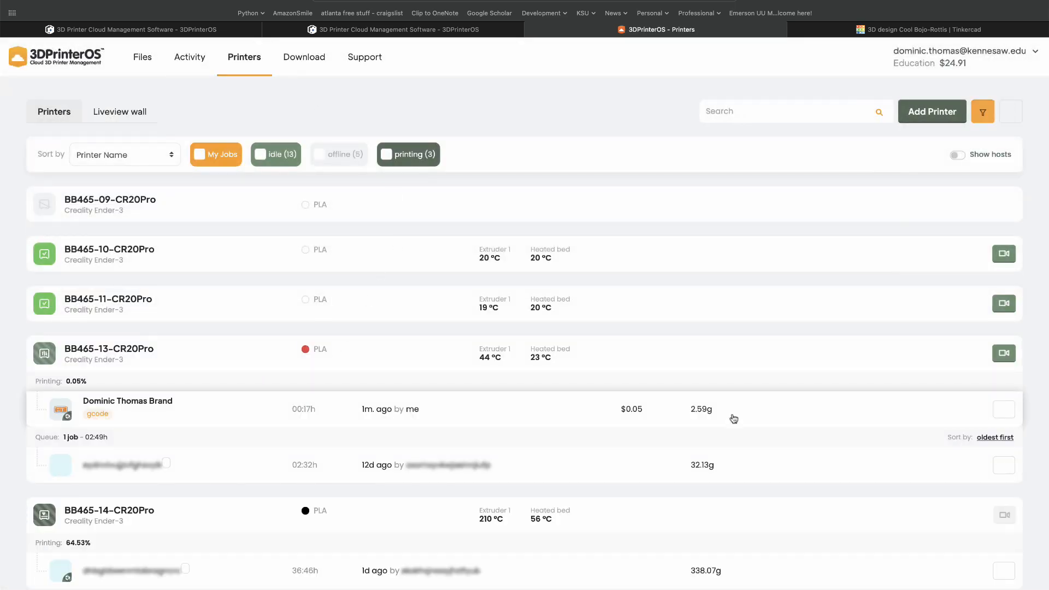
{"action": "left_click", "coordinate": [1003, 355]}
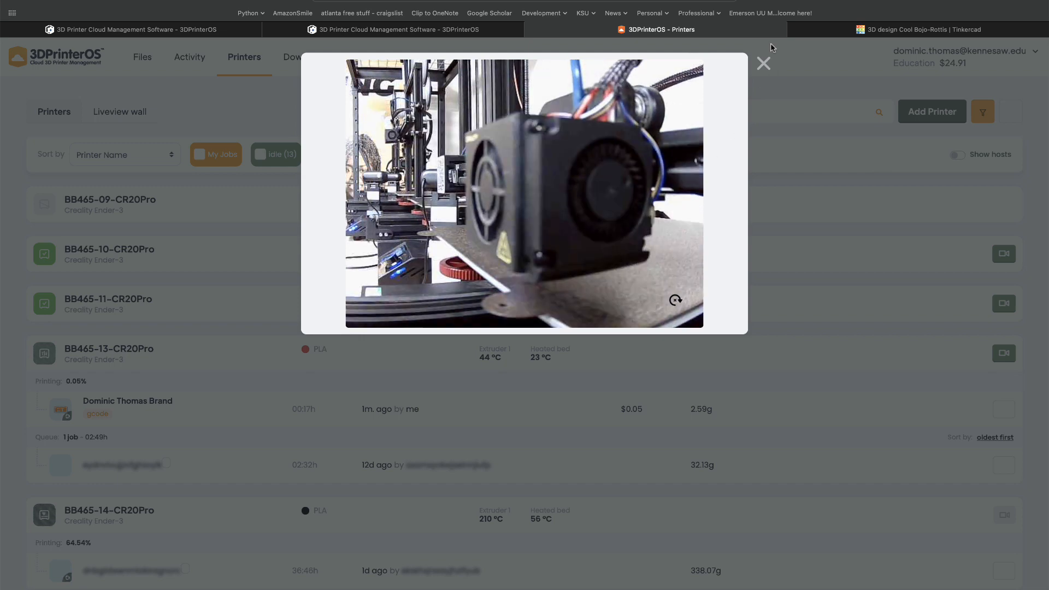
{"action": "left_click", "coordinate": [763, 64]}
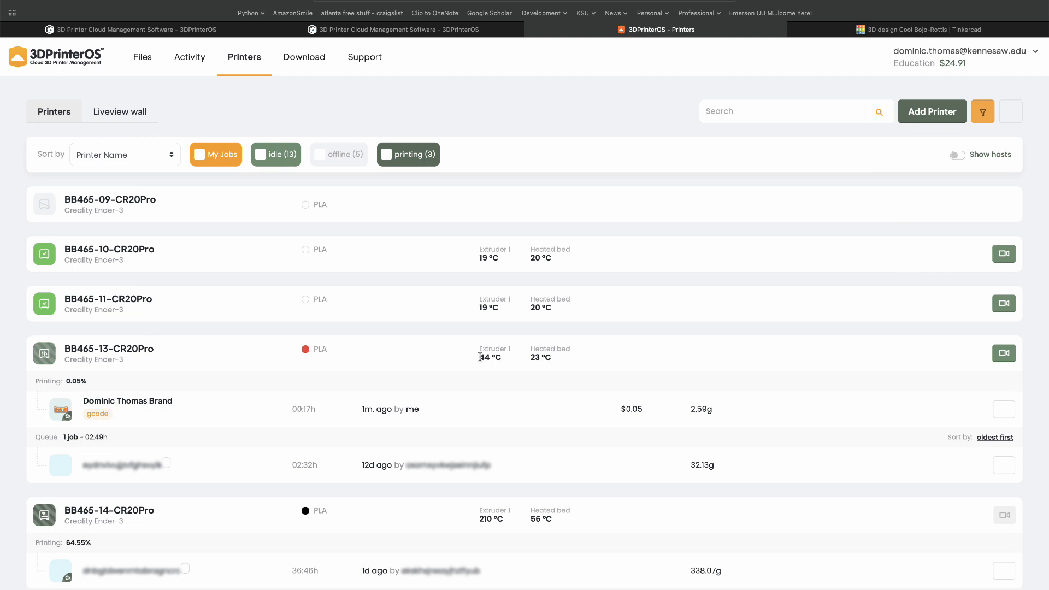
- Monitor the extruder and heated bed temperatures of BB465-13-CR20Pro, checking its live camera once more between readings
{"action": "left_click_drag", "start_coordinate": [480, 357], "coordinate": [571, 359]}
{"action": "left_click", "coordinate": [572, 359]}
{"action": "left_click", "coordinate": [1004, 353]}
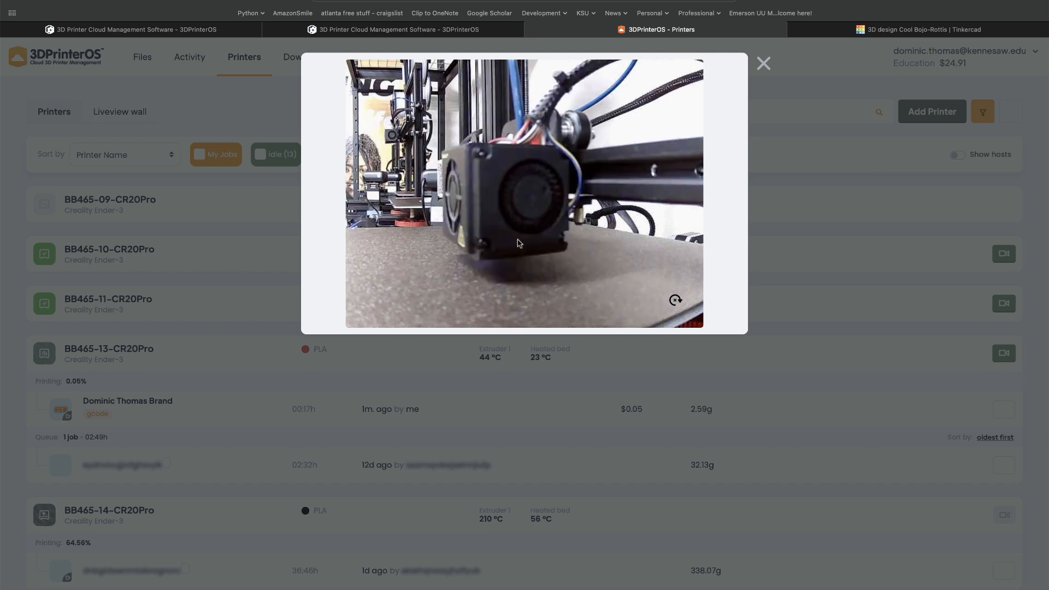
{"action": "left_click", "coordinate": [764, 64]}
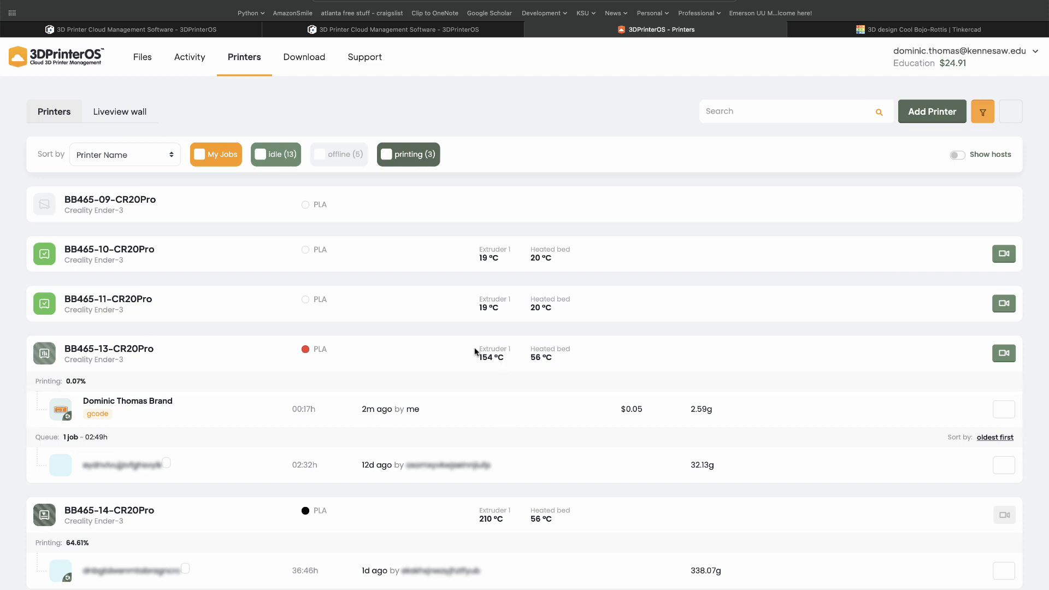
{"action": "left_click_drag", "start_coordinate": [474, 350], "coordinate": [572, 358]}
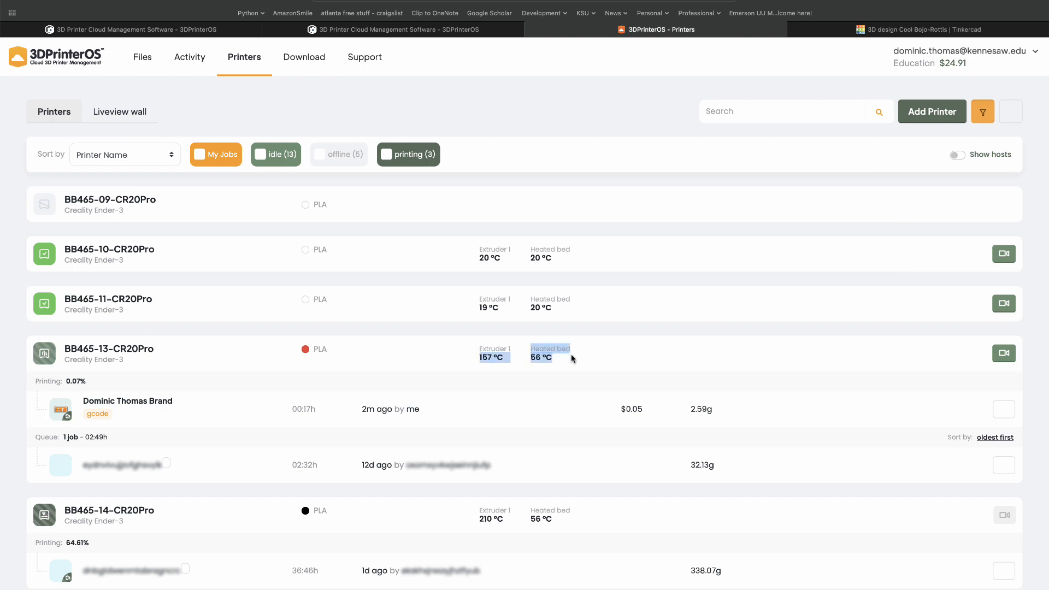